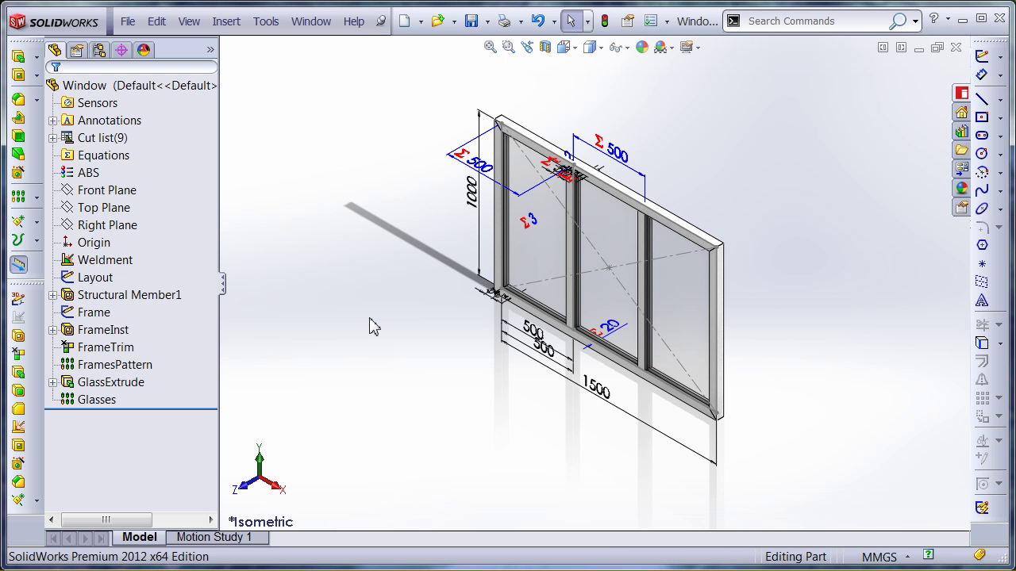
Roll the Window part forward through Structural Member1 and the Frame sketch, inspecting the frame profile
mouse_move(370, 325)
middle_down()
mouse_move(447, 245)
mouse_move(398, 318)
mouse_move(373, 333)
middle_up()
drag(177, 409, 182, 286)
middle_drag(381, 405, 411, 367)
drag(199, 271, 153, 284)
click(52, 294)
click(127, 329)
scroll(578, 320, up, 6)
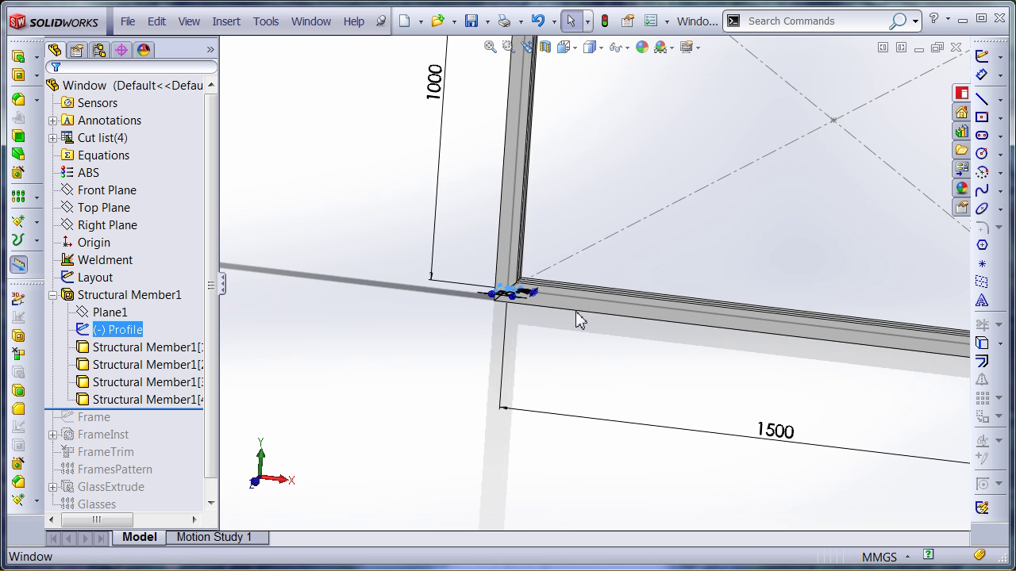
mouse_move(512, 259)
middle_down()
mouse_move(487, 356)
mouse_move(515, 270)
mouse_move(508, 262)
middle_up()
drag(164, 410, 170, 426)
click(92, 419)
scroll(603, 318, down, 5)
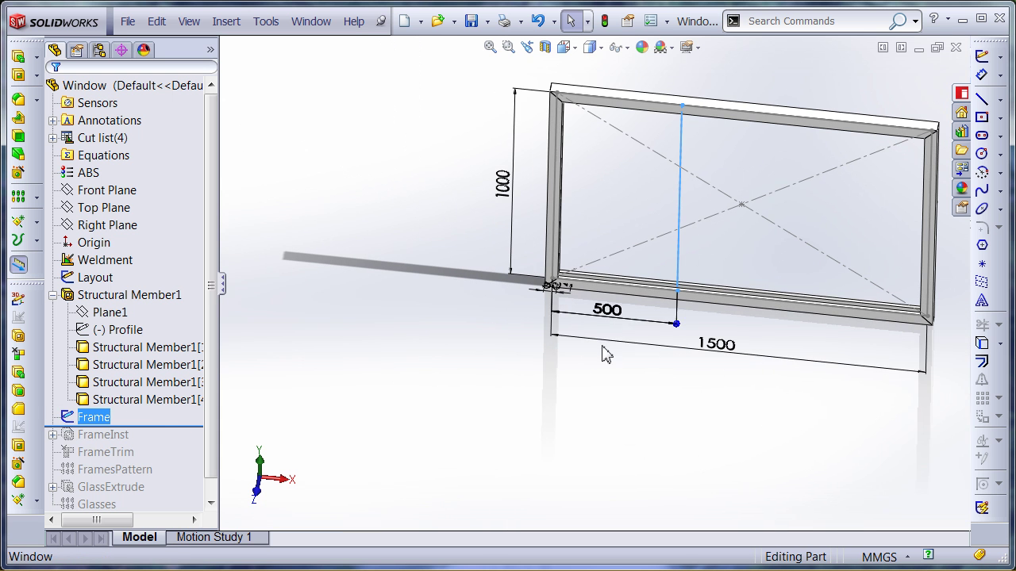
Roll forward through FrameInst, FrameTrim and FramesPattern, showing the 500 mullion and pattern dimensions
drag(179, 429, 164, 447)
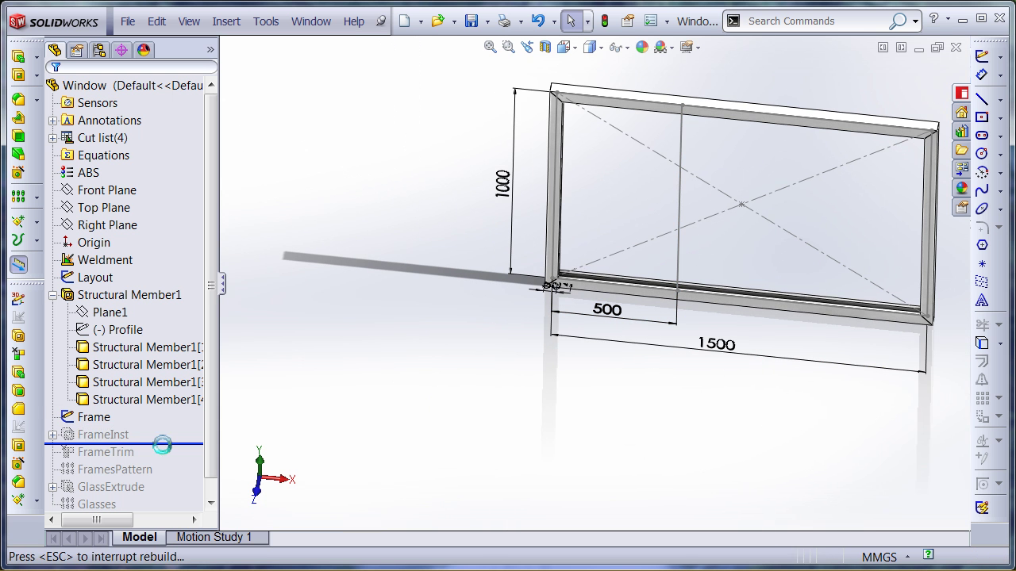
click(52, 435)
click(119, 469)
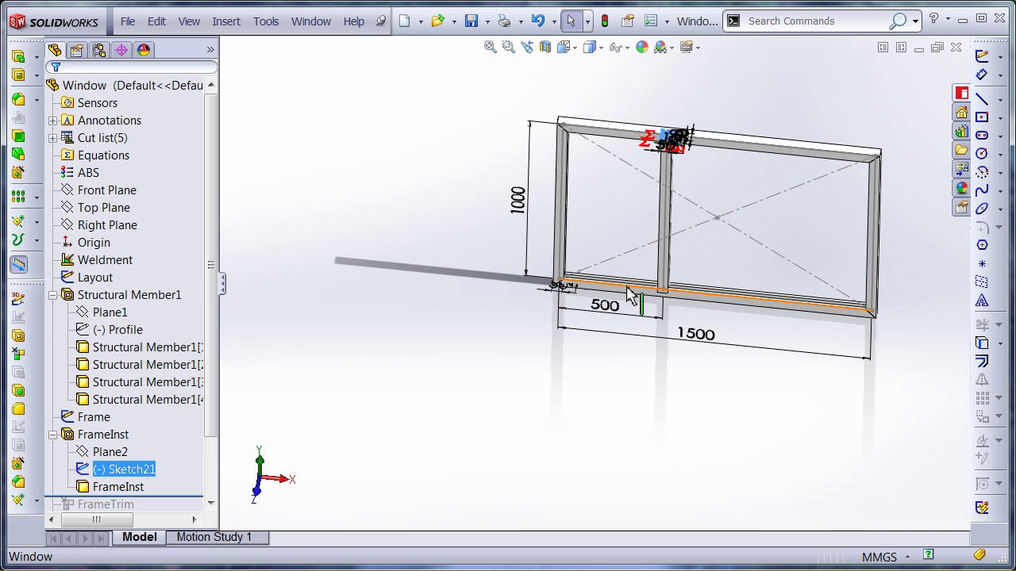
scroll(675, 215, up, 5)
mouse_move(675, 215)
middle_down()
mouse_move(552, 362)
mouse_move(537, 341)
middle_up()
scroll(558, 394, down, 6)
click(378, 453)
scroll(182, 477, down, 2)
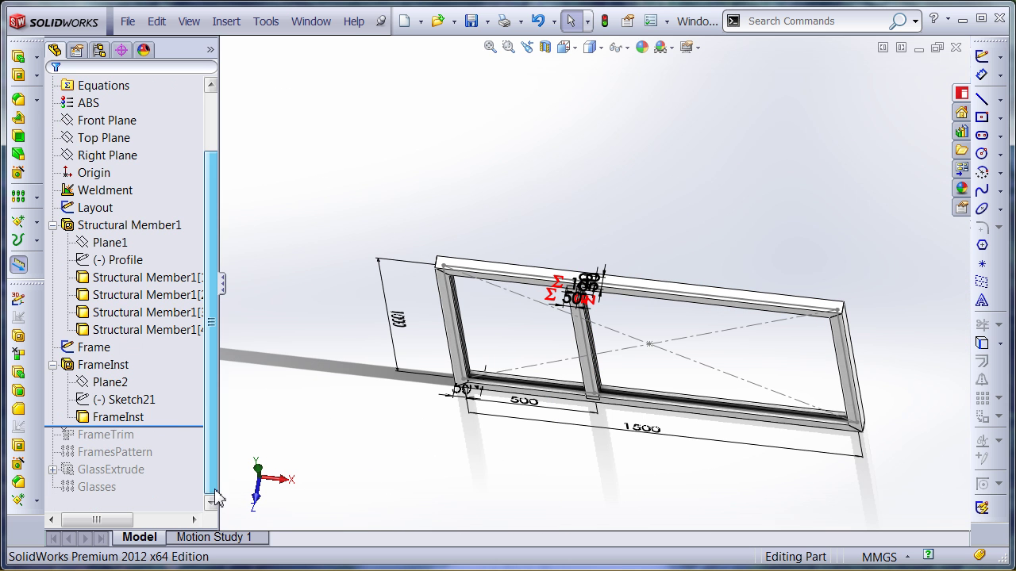
drag(193, 429, 193, 441)
middle_drag(502, 443, 495, 385)
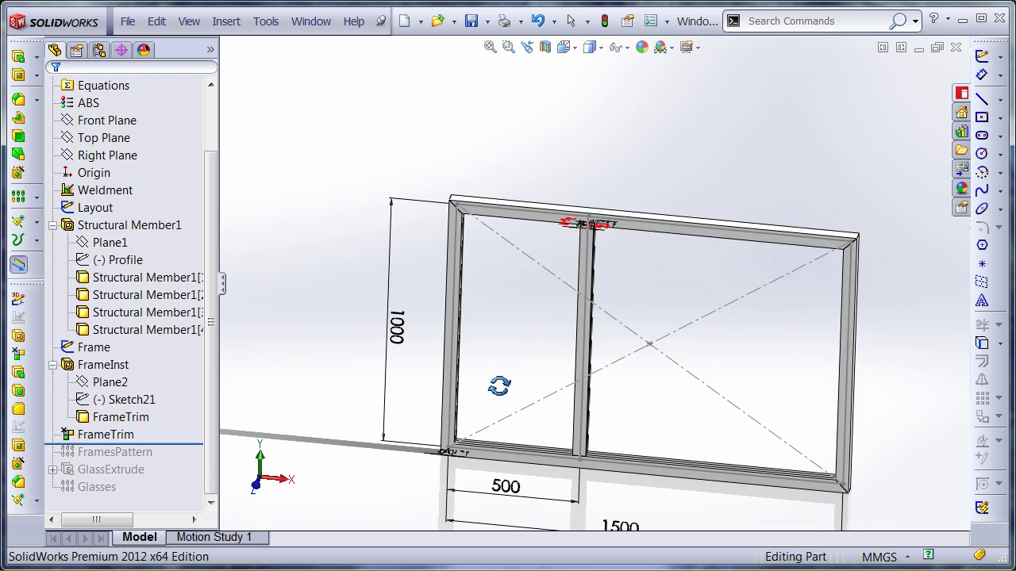
drag(182, 442, 181, 460)
click(137, 453)
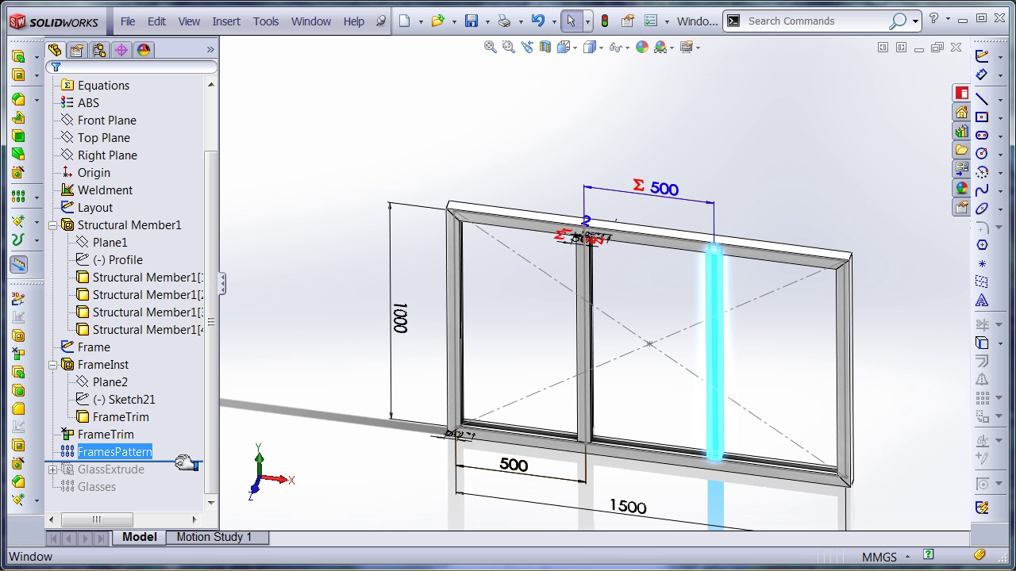
Roll forward to GlassExtrude and dimension the Glass sketch width at 500
drag(182, 461, 181, 477)
click(105, 487)
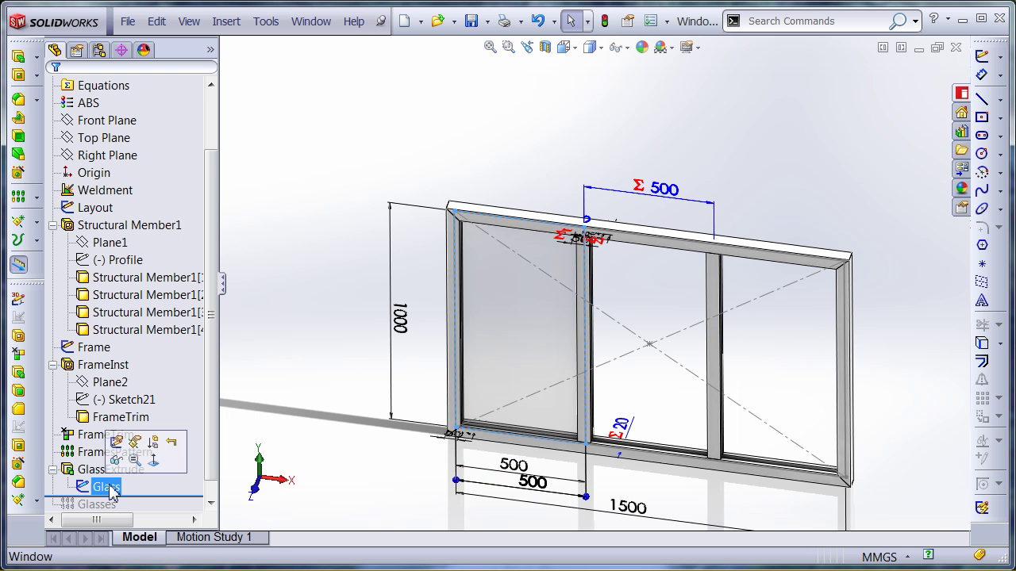
scroll(543, 444, down, 5)
click(583, 426)
click(587, 435)
scroll(488, 448, down, 2)
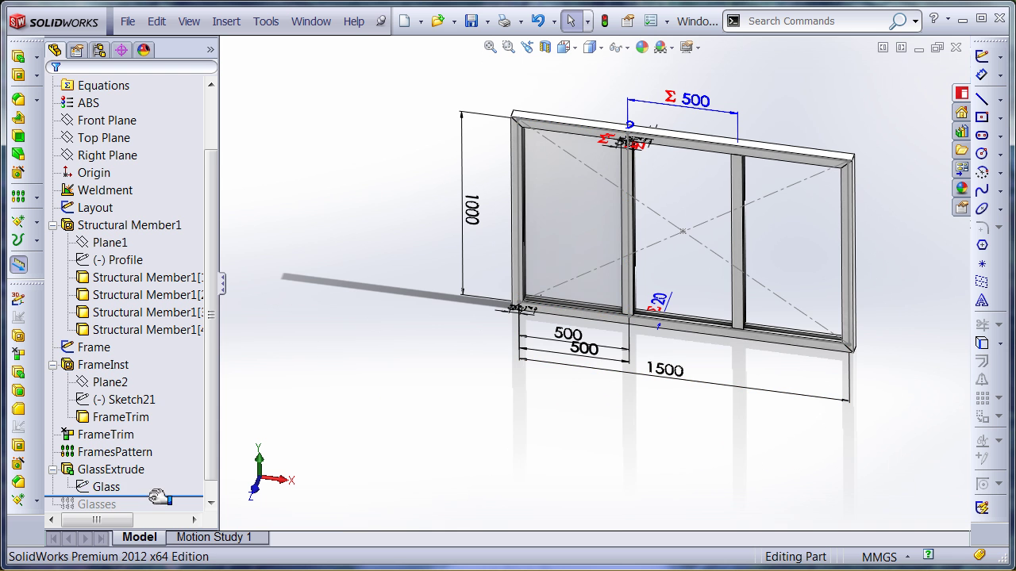
Roll to the end past Glasses, collapse the feature tree and return to the isometric view
drag(151, 497, 142, 490)
click(106, 469)
middle_drag(544, 199, 611, 247)
click(611, 248)
scroll(683, 298, down, 5)
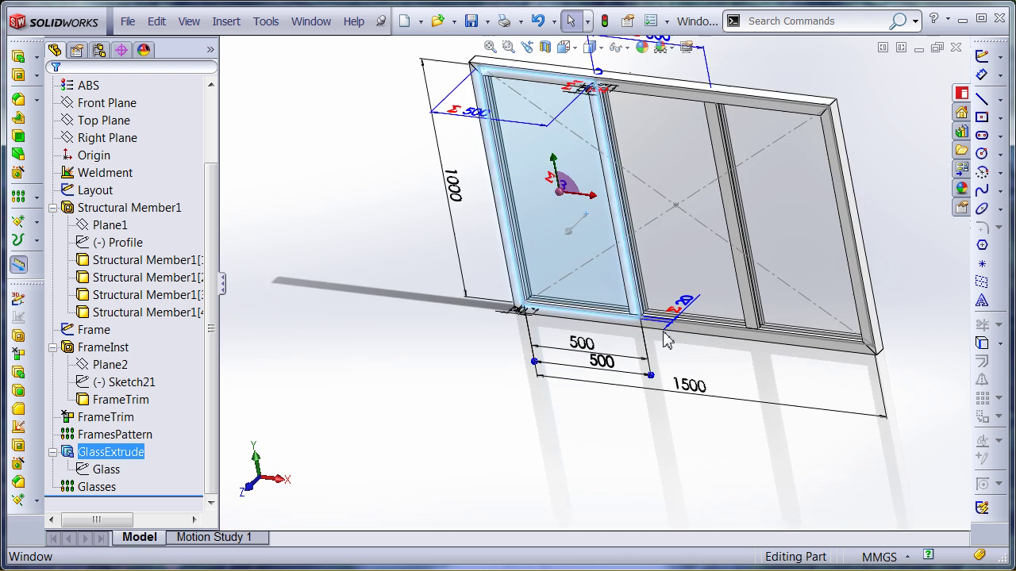
scroll(677, 281, up, 5)
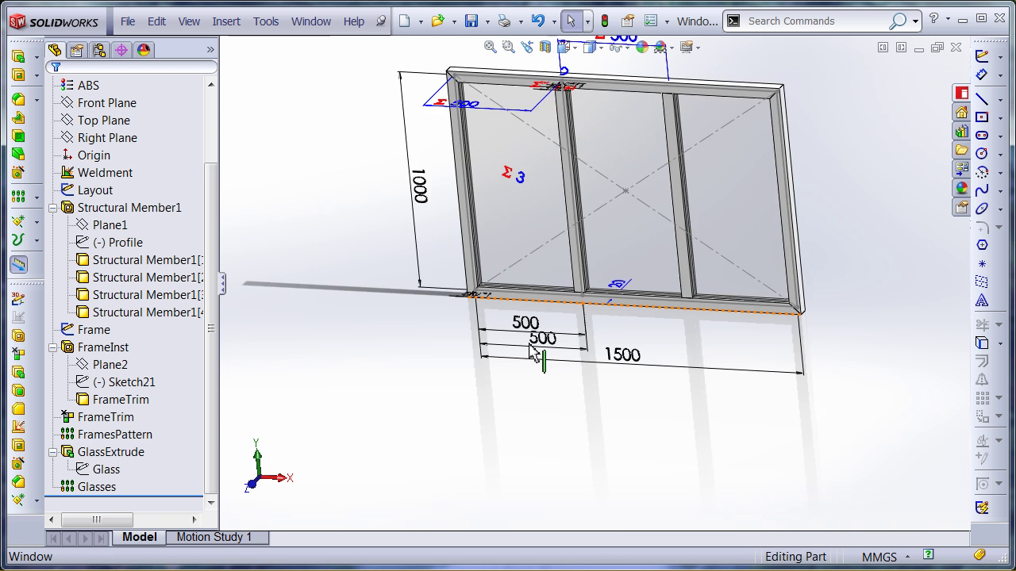
click(53, 346)
click(53, 261)
click(53, 381)
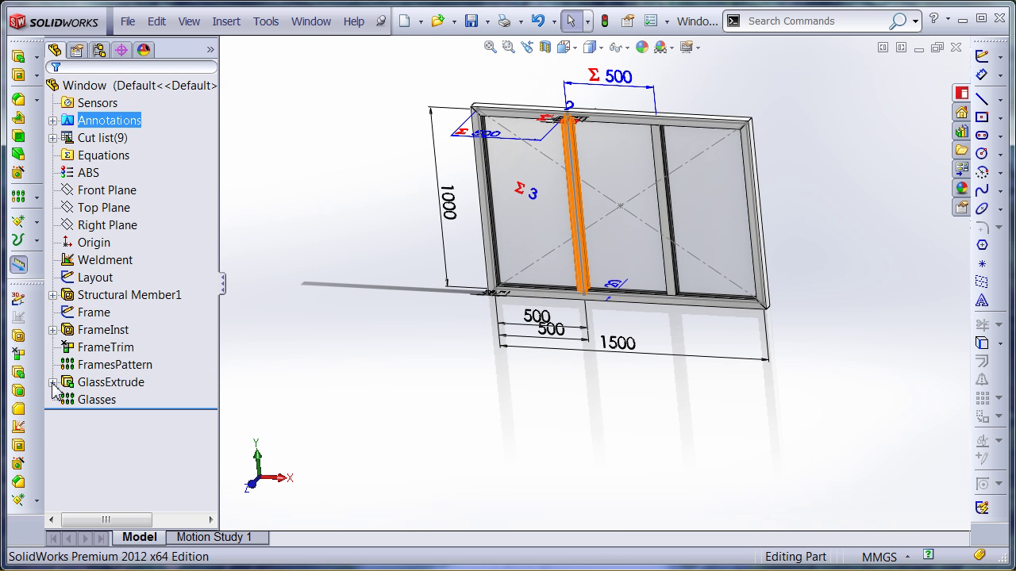
key(ctrl+7)
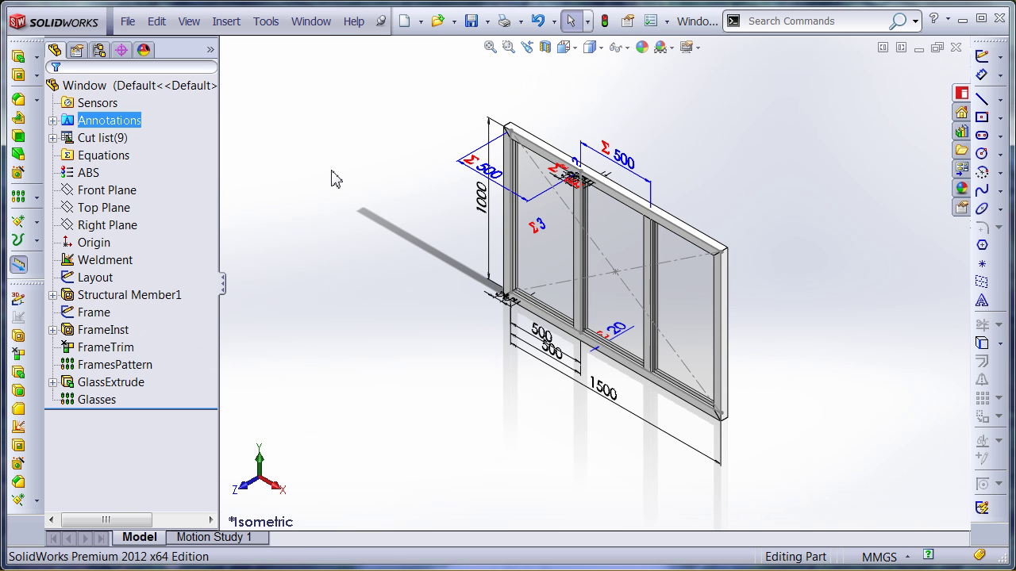
Review configuration-specific properties: Color Gray, FramesQty 3, Price 1.5, ProfileSize Medium
click(128, 21)
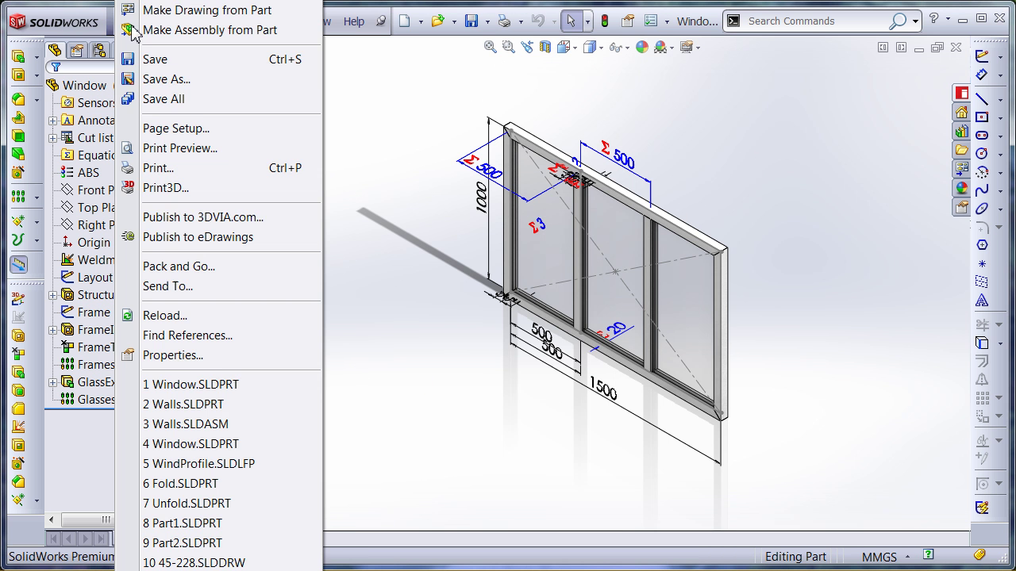
click(184, 355)
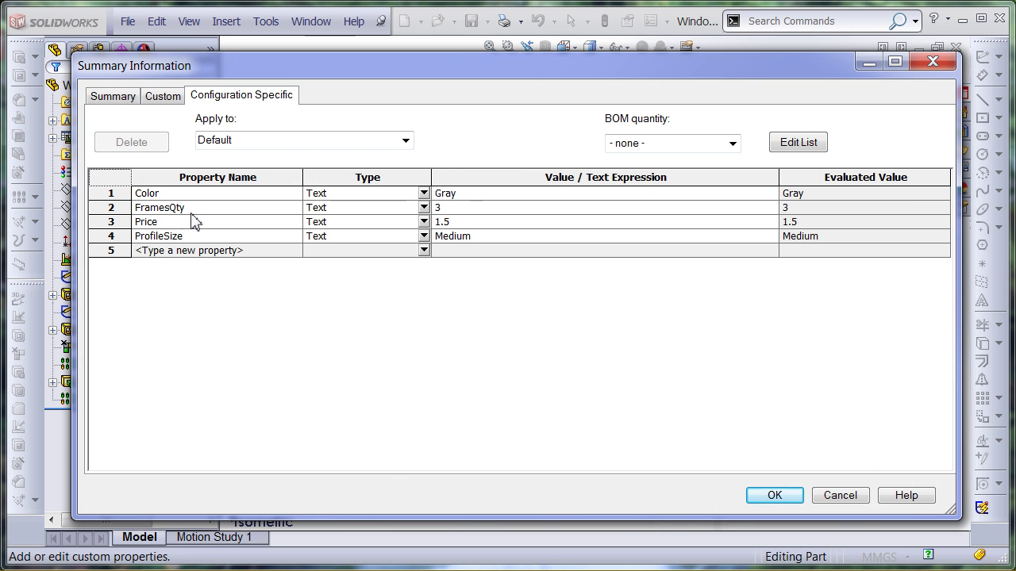
click(774, 496)
Insert an auto-created design table with the Layout width/height and Dist@FramesPattern dimensions
click(229, 24)
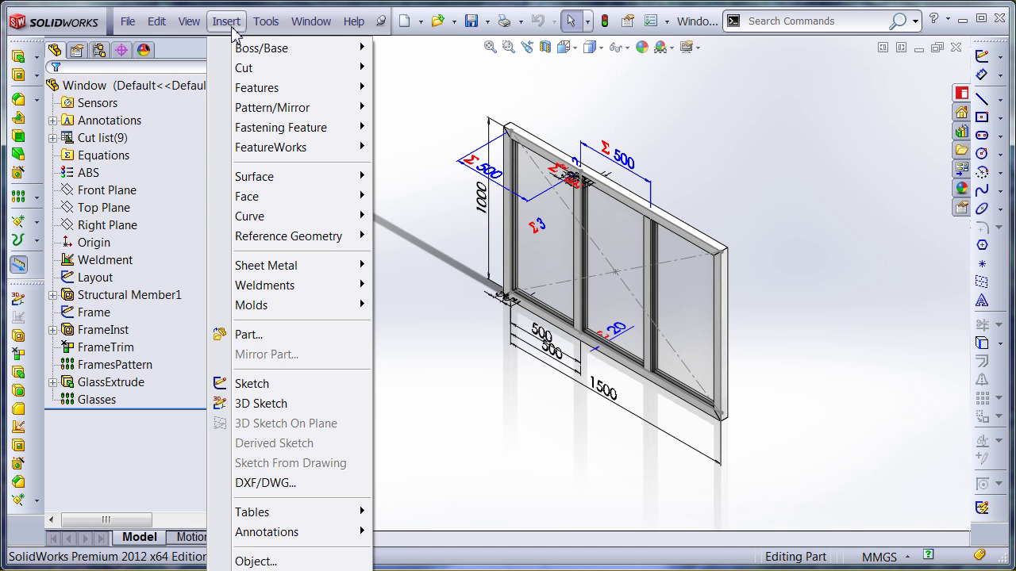
click(403, 393)
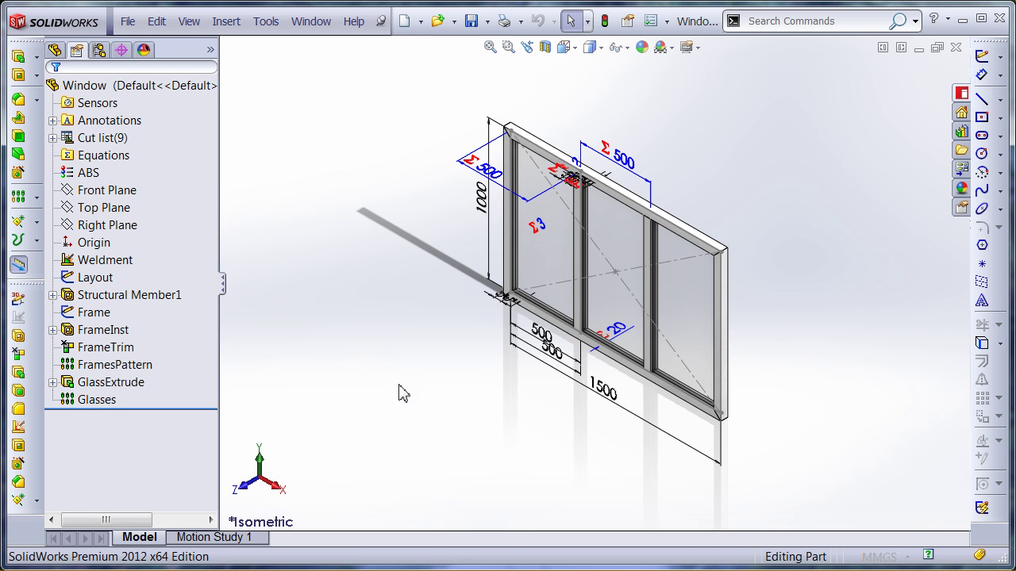
click(21, 88)
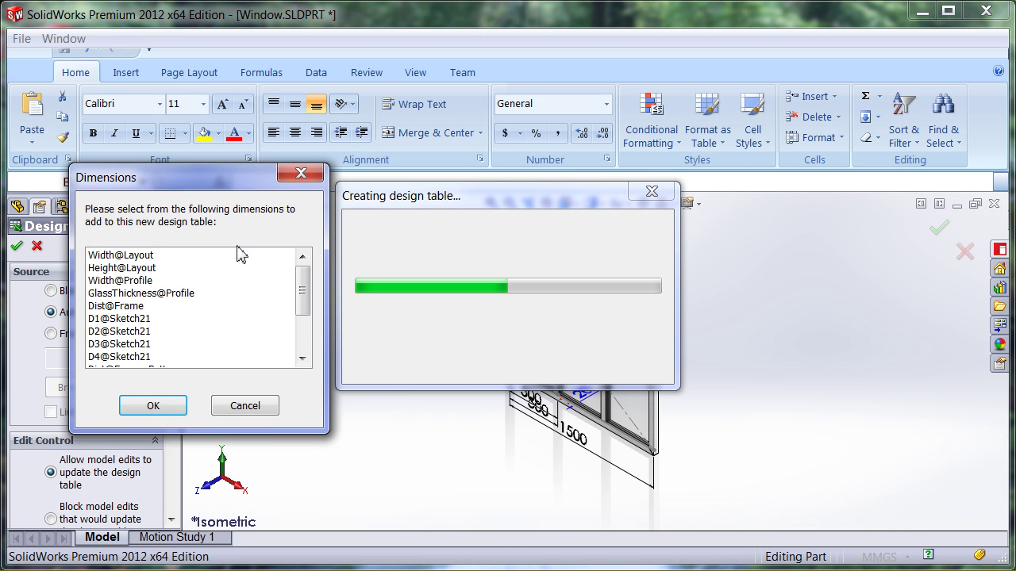
drag(186, 257, 151, 345)
scroll(295, 317, down, 2)
ctrl+click(175, 318)
scroll(302, 336, down, 1)
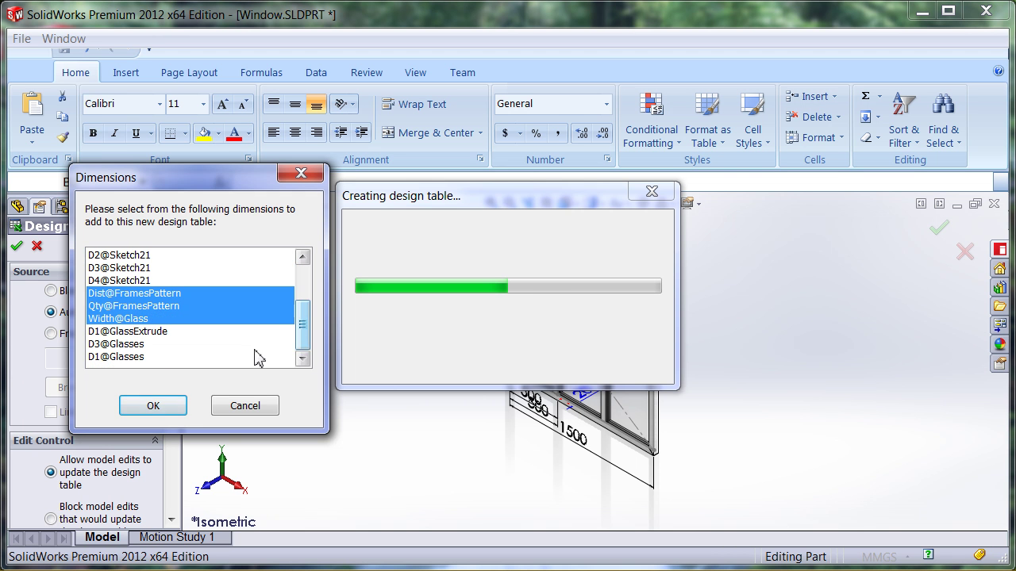
click(155, 406)
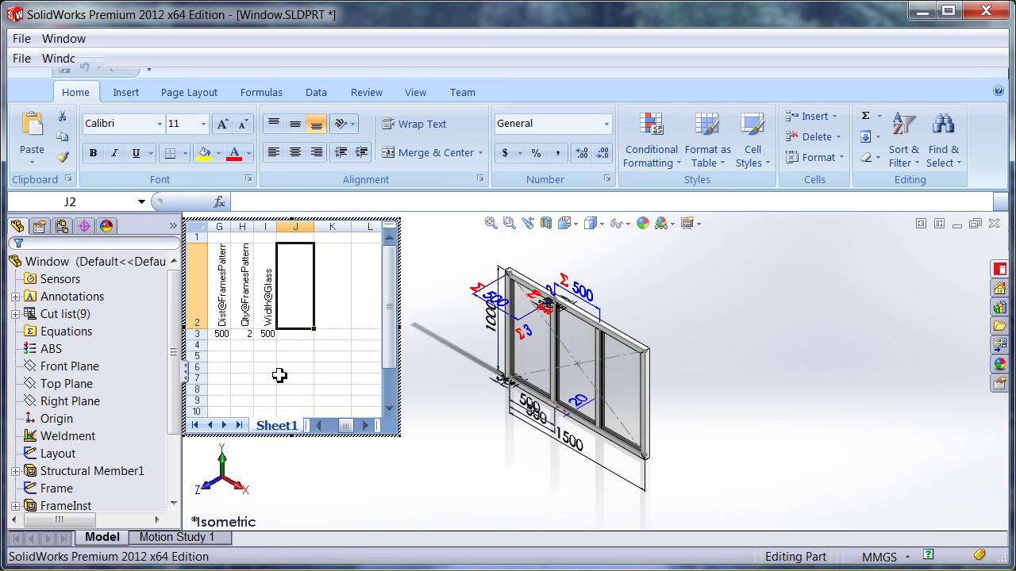
click(419, 394)
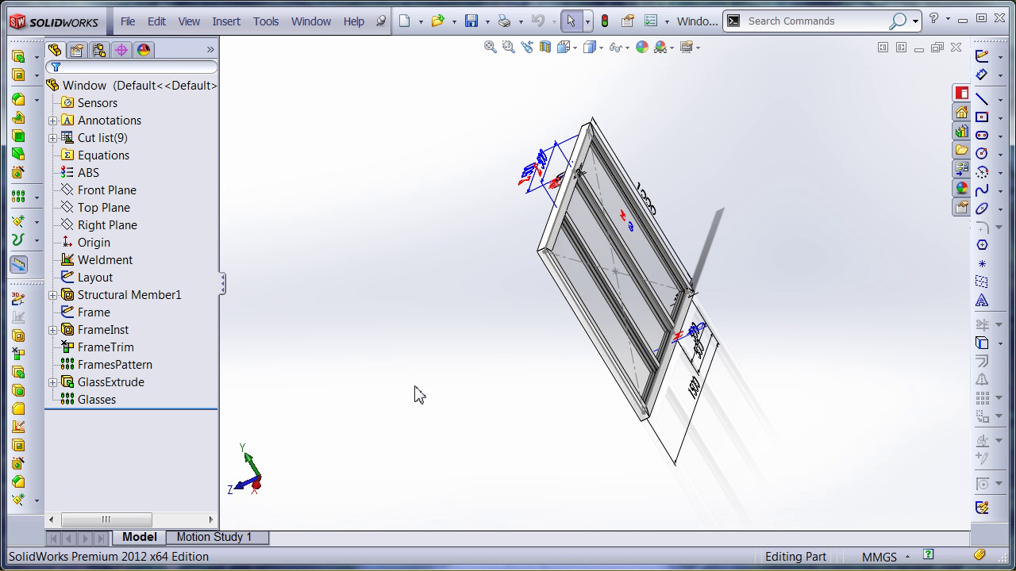
Edit the design table to add $COLOR and $PRP columns for Color, FramesQty, Price and ProfileSize
click(99, 50)
click(68, 104)
right_click(137, 121)
click(163, 155)
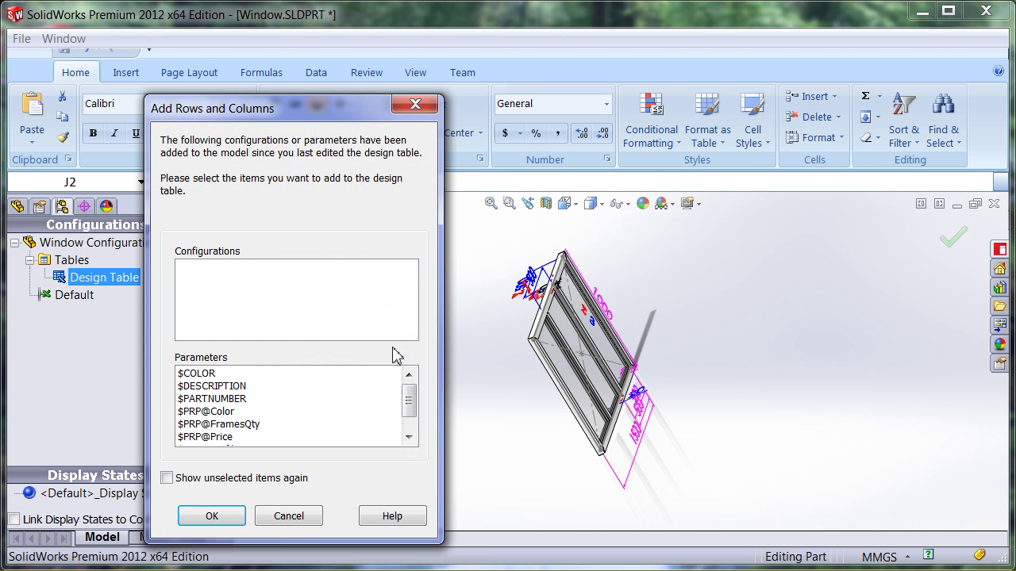
click(207, 373)
ctrl+click(206, 411)
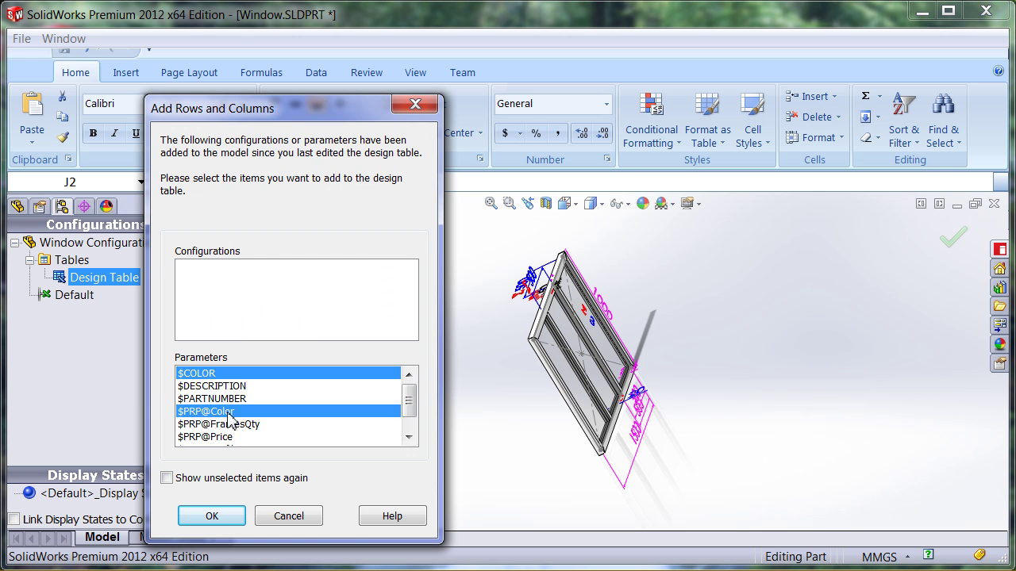
ctrl+click(219, 424)
click(408, 437)
click(408, 438)
ctrl+click(219, 411)
ctrl+click(219, 424)
mouse_move(408, 410)
mouse_down()
mouse_move(408, 392)
mouse_move(408, 411)
mouse_up()
click(211, 517)
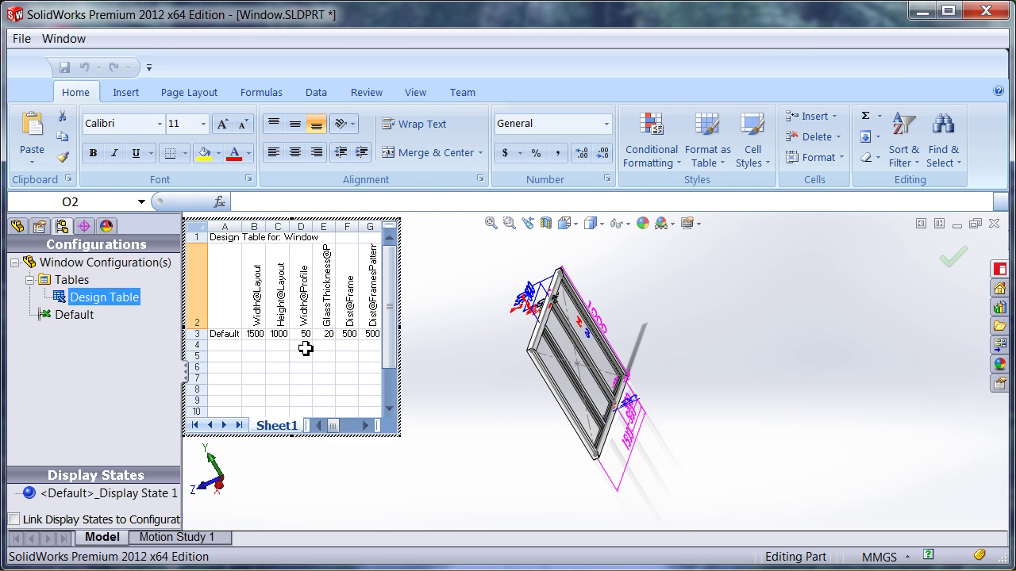
click(459, 376)
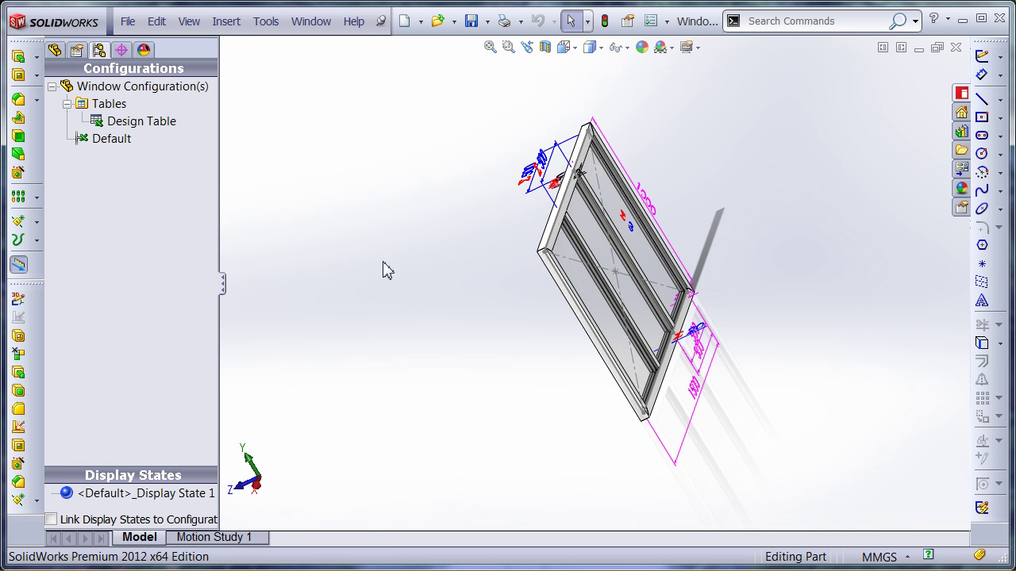
click(565, 47)
Return the part to isometric, then show the rows of the windows_db profiles table
click(615, 77)
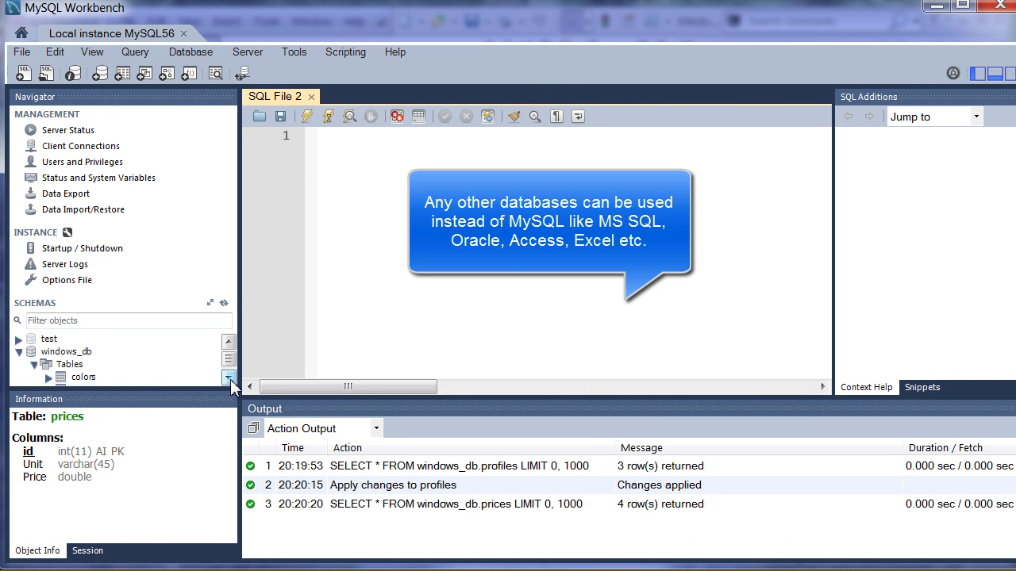
click(229, 400)
click(229, 400)
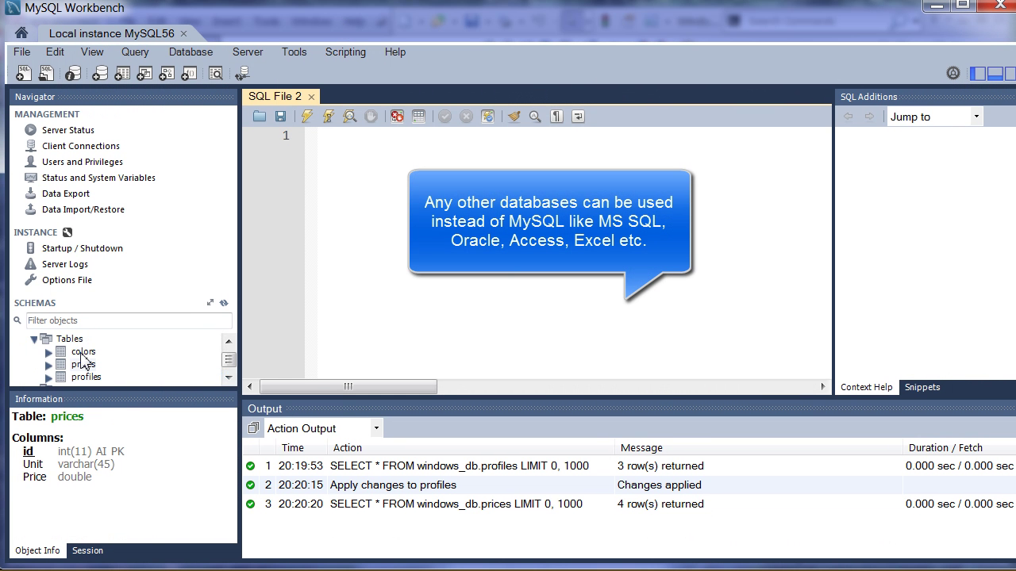
scroll(230, 351, up, 1)
click(228, 380)
click(228, 379)
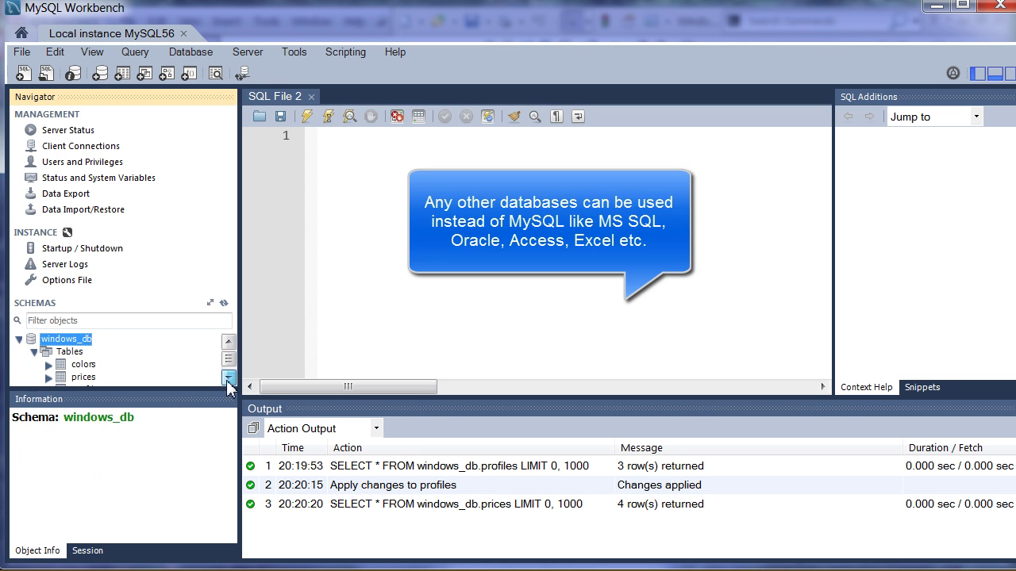
click(229, 379)
right_click(88, 363)
click(127, 369)
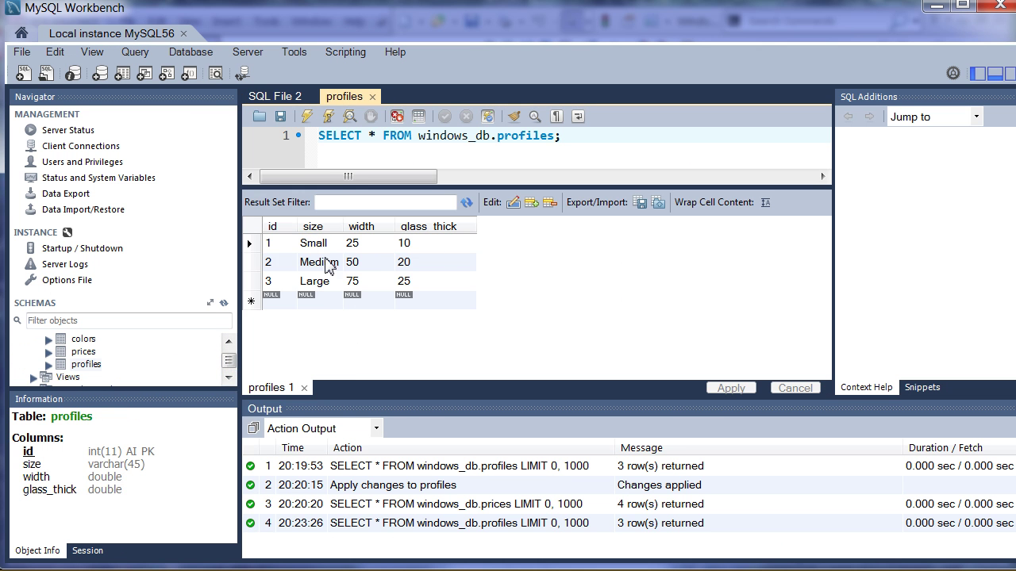
Select Rows from the prices and colors tables, each in its own tab
right_click(83, 352)
click(111, 359)
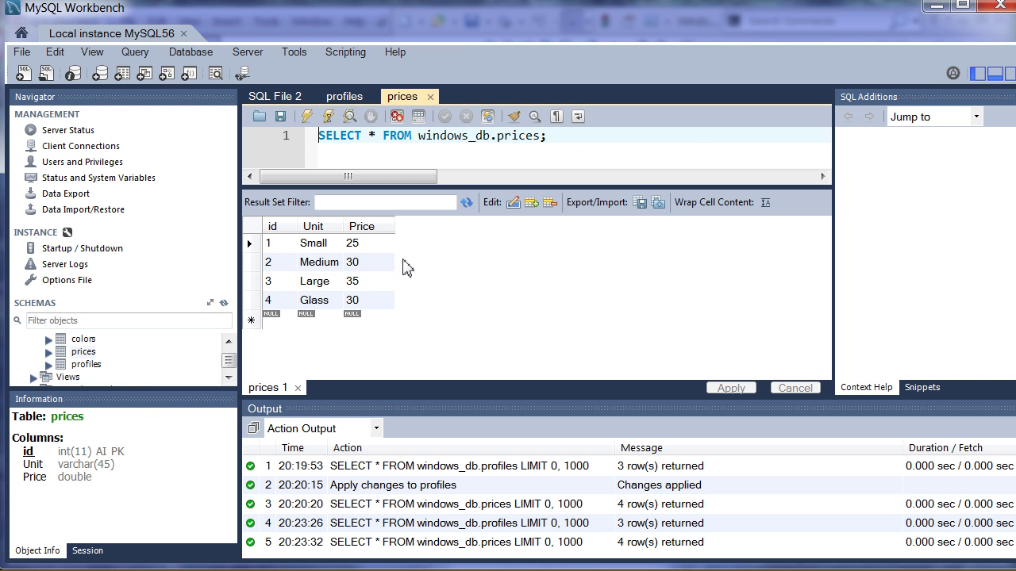
right_click(80, 342)
click(107, 349)
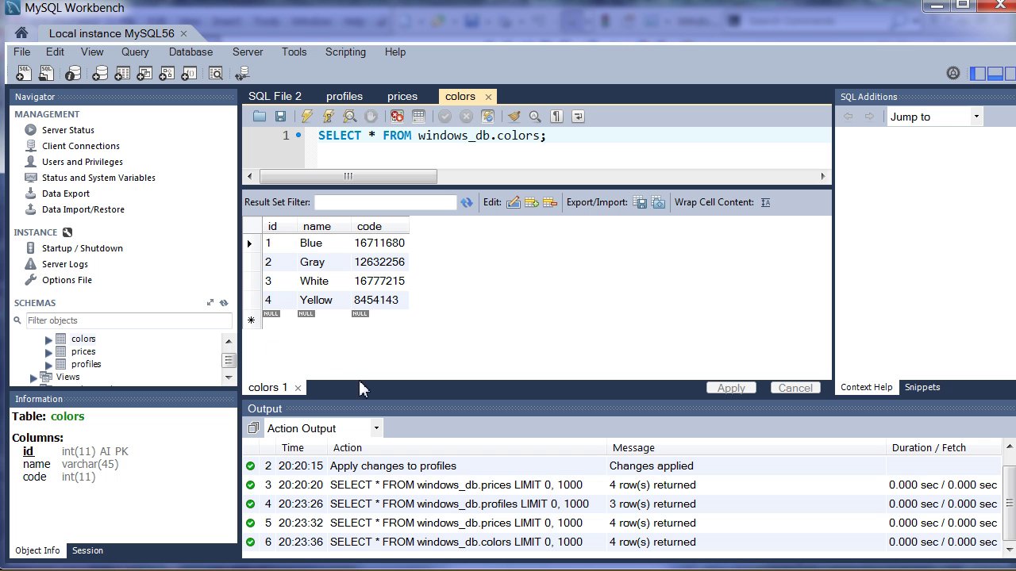
Find ODBC in Control Panel and add a user DSN using the MySQL ODBC 5.2 Unicode Driver
click(935, 11)
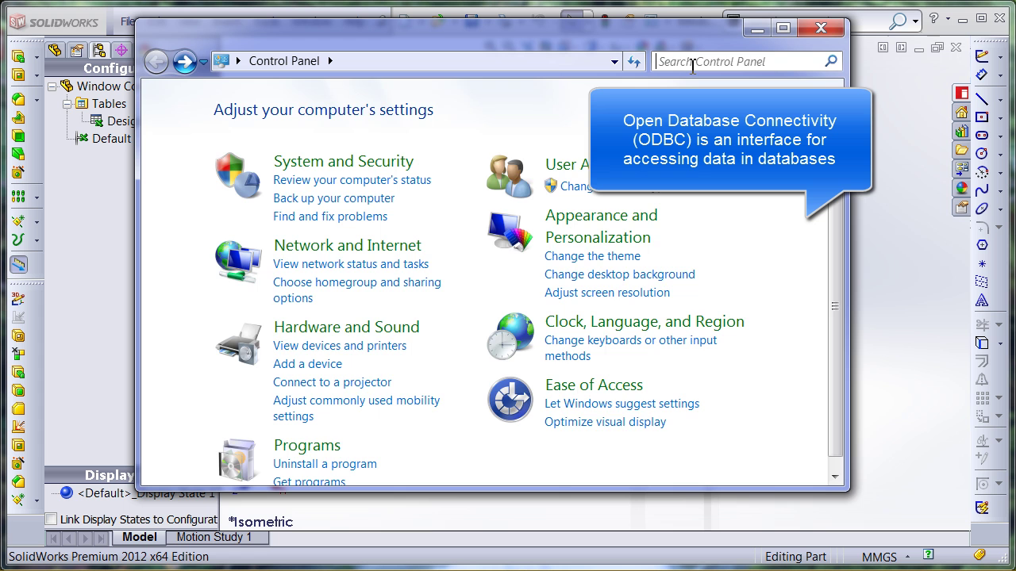
text(odbc)
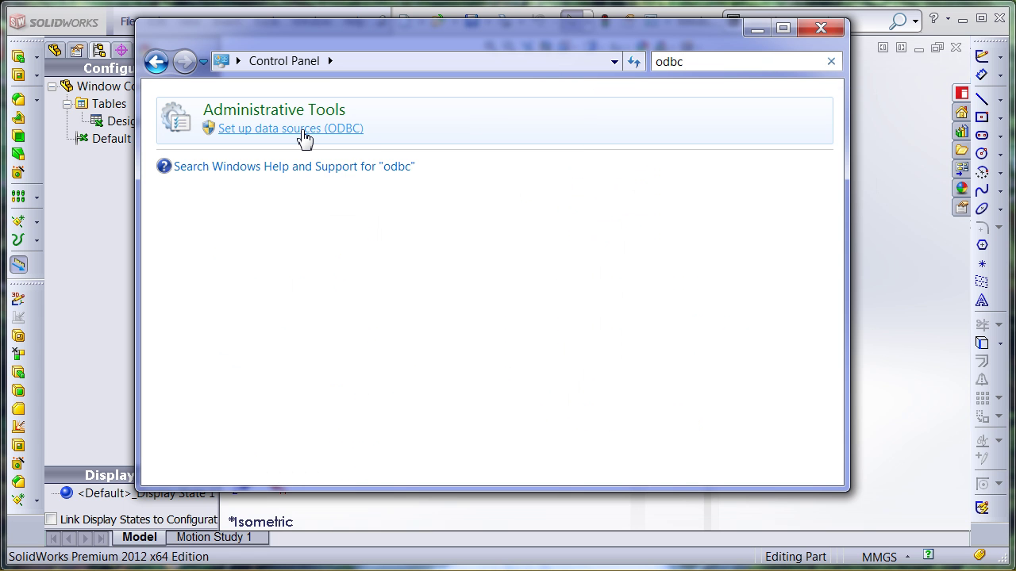
click(302, 133)
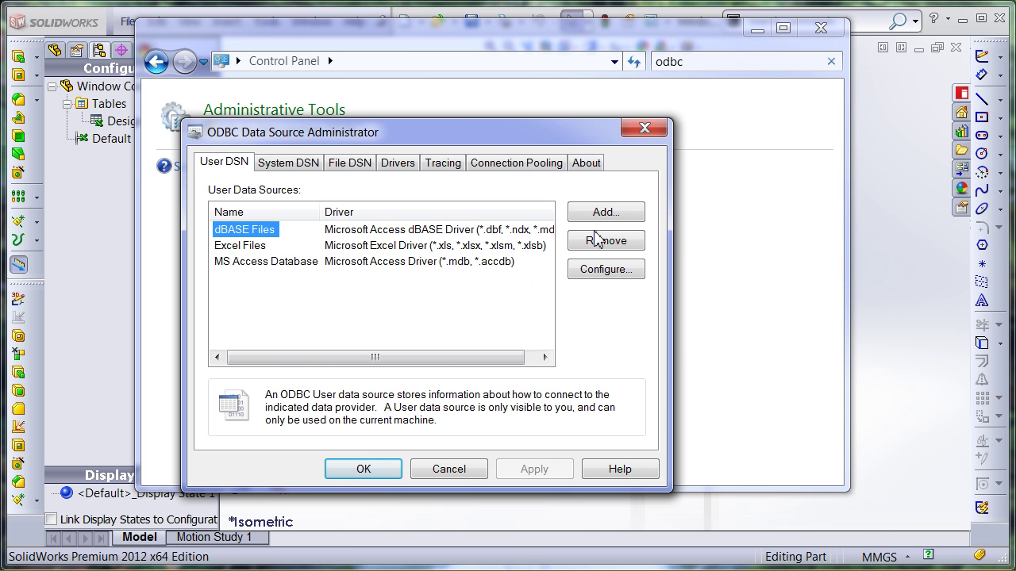
click(603, 213)
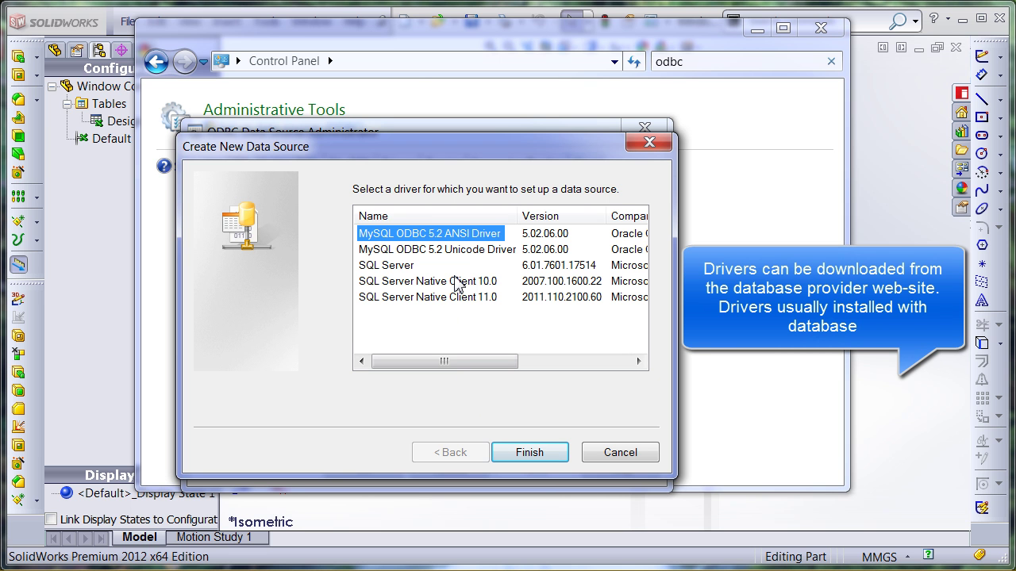
click(449, 249)
click(530, 452)
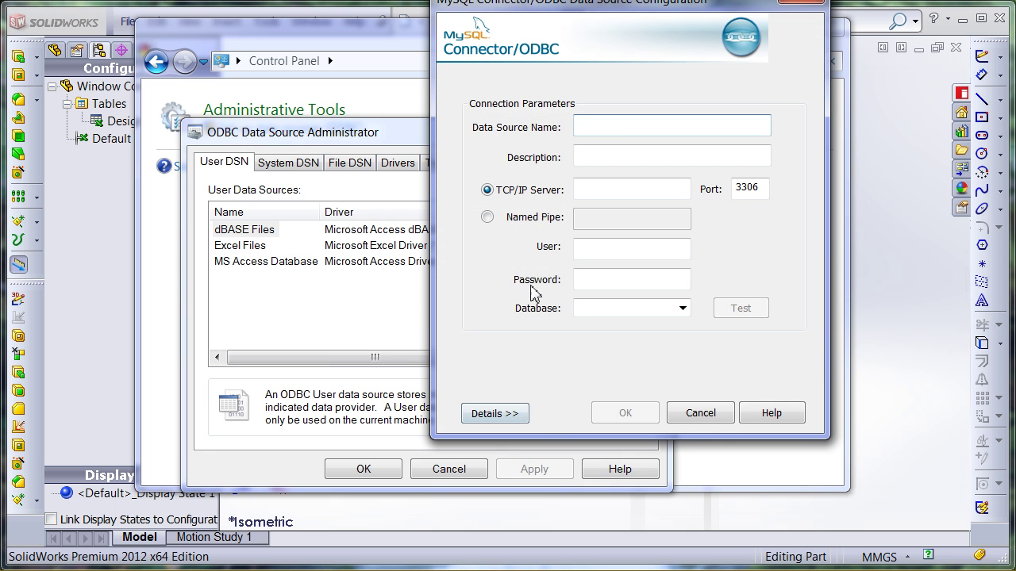
Configure MySQLConnection with user root and database windows_db, test it, save, and close
text(MySQLConnection)
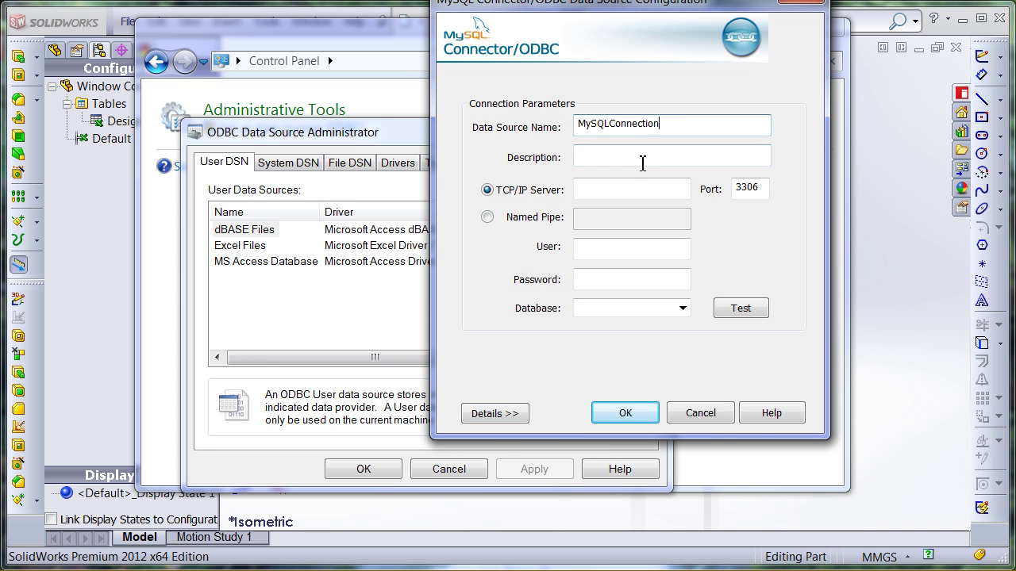
click(638, 160)
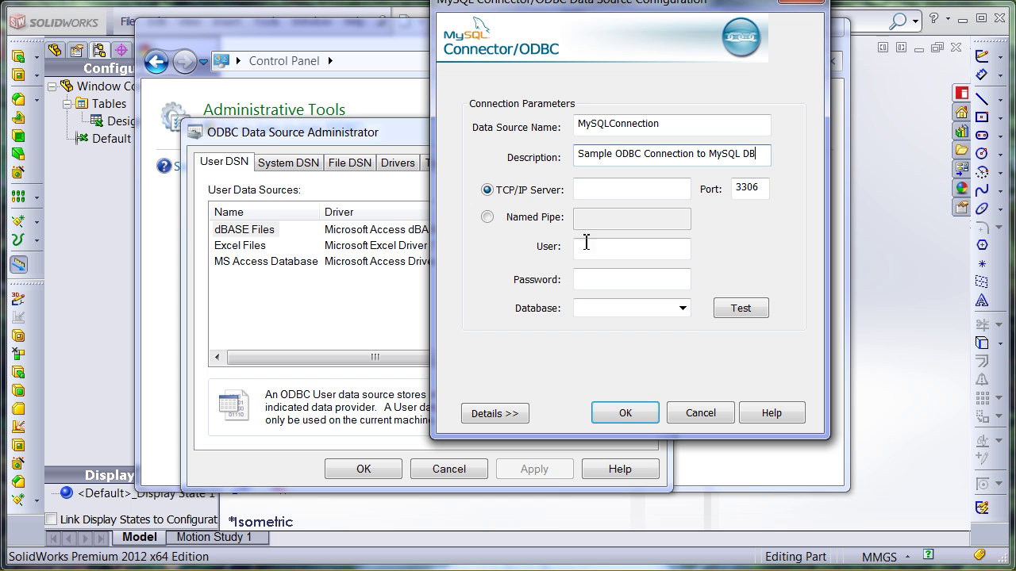
click(593, 246)
text(root)
key(Tab)
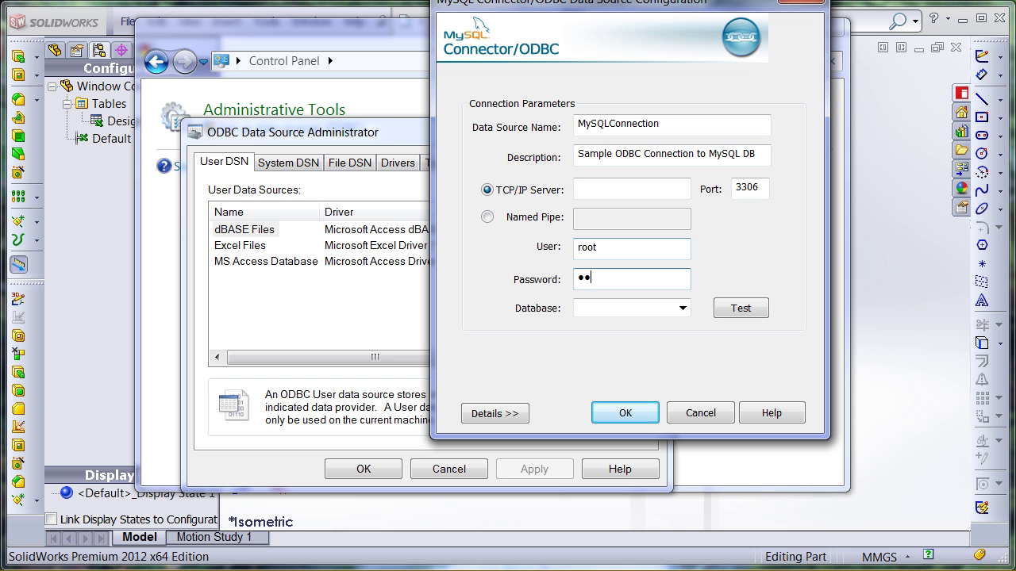
click(682, 307)
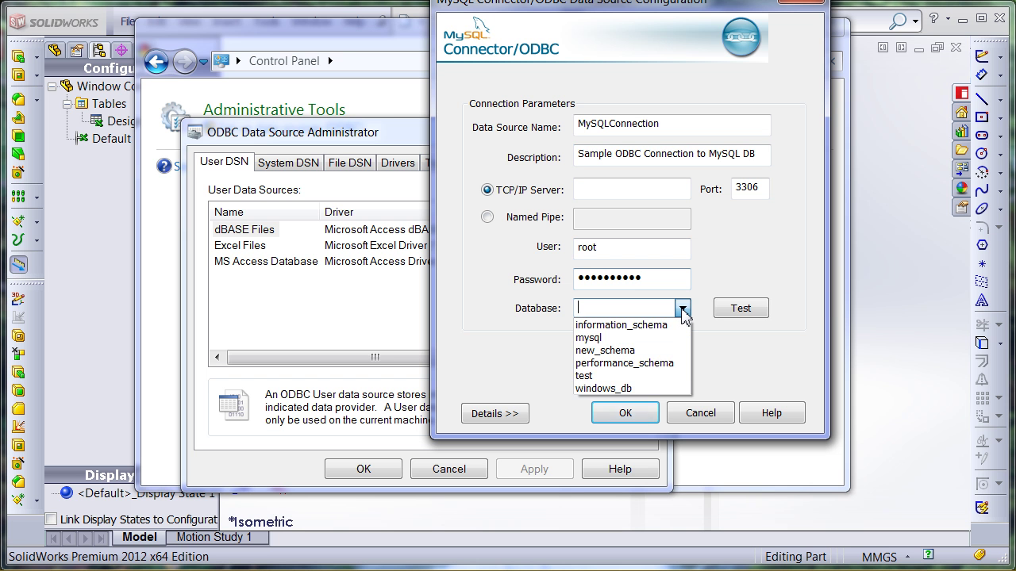
click(624, 390)
click(734, 309)
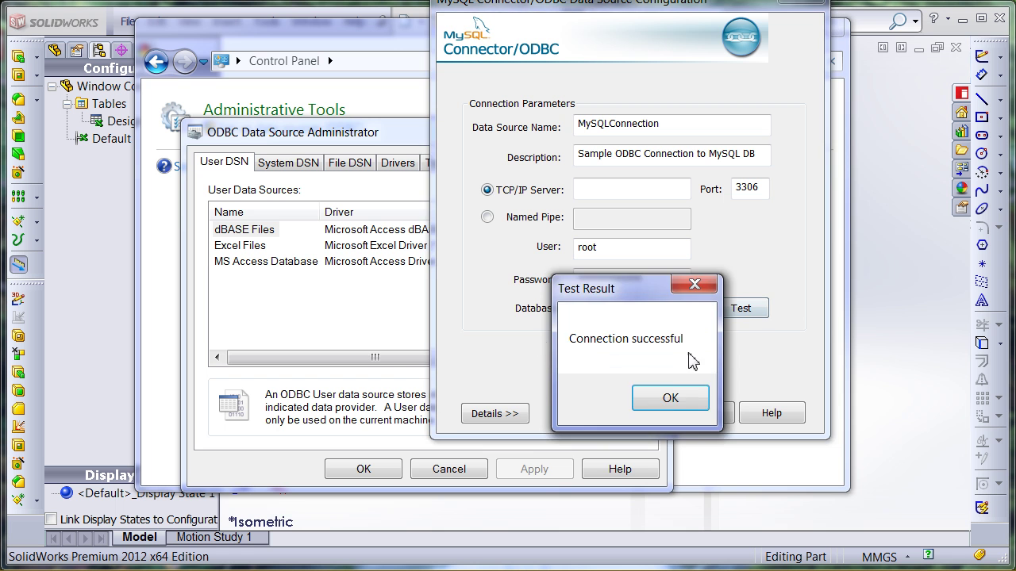
click(681, 399)
click(625, 414)
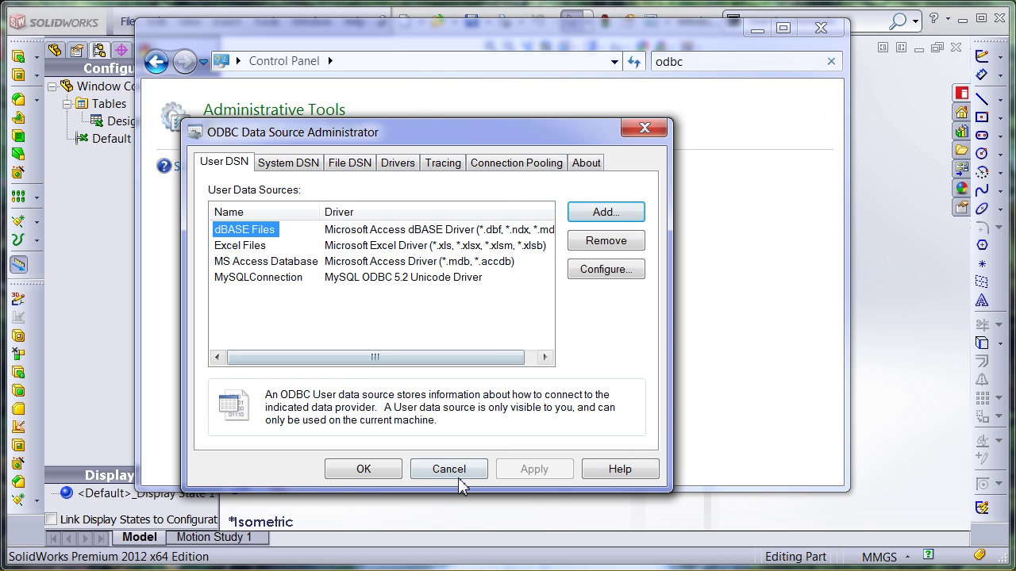
click(376, 474)
click(757, 28)
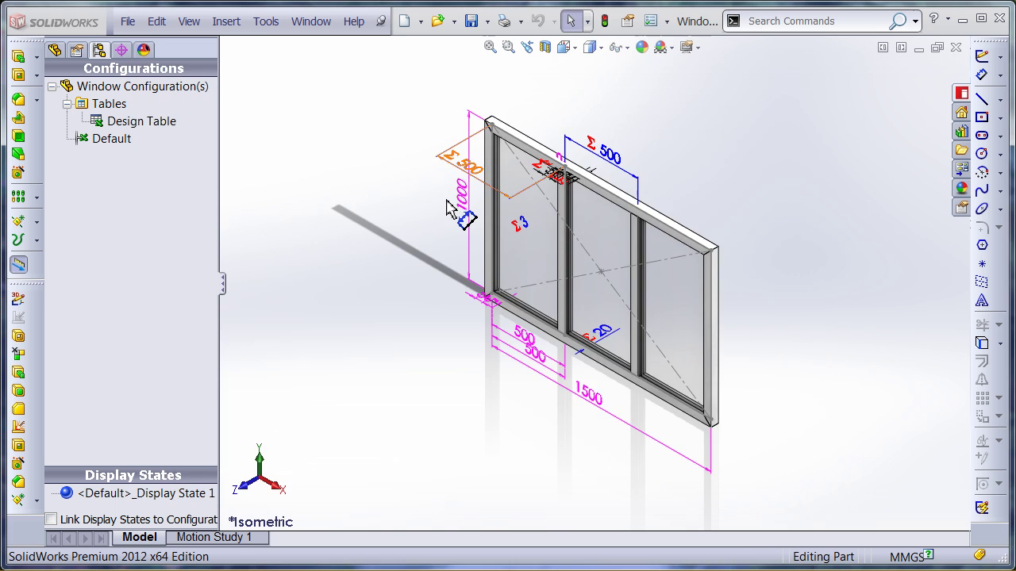
Open the design table in a separate Excel window, widen column J, and select P3
right_click(143, 121)
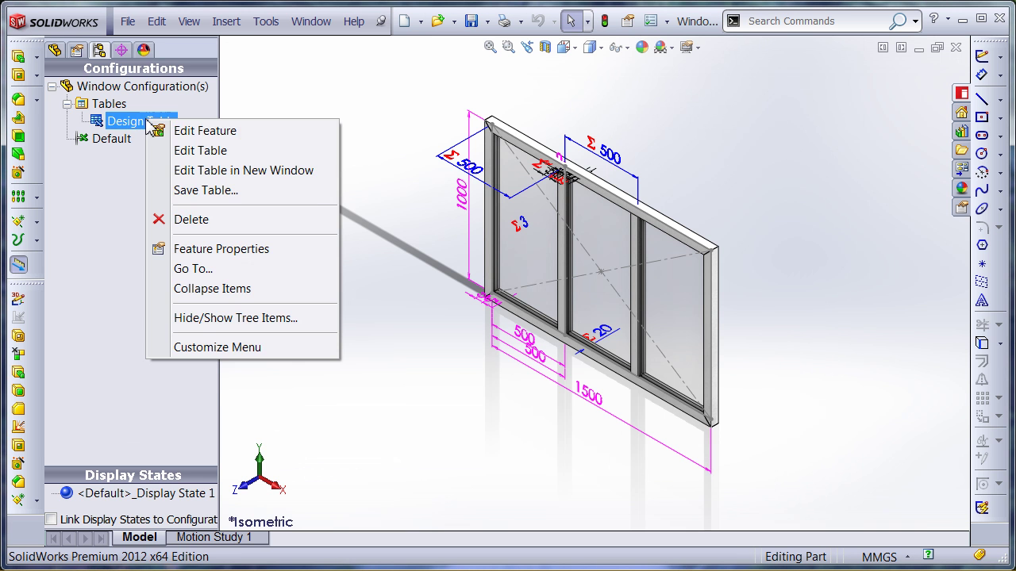
click(226, 169)
double_click(274, 254)
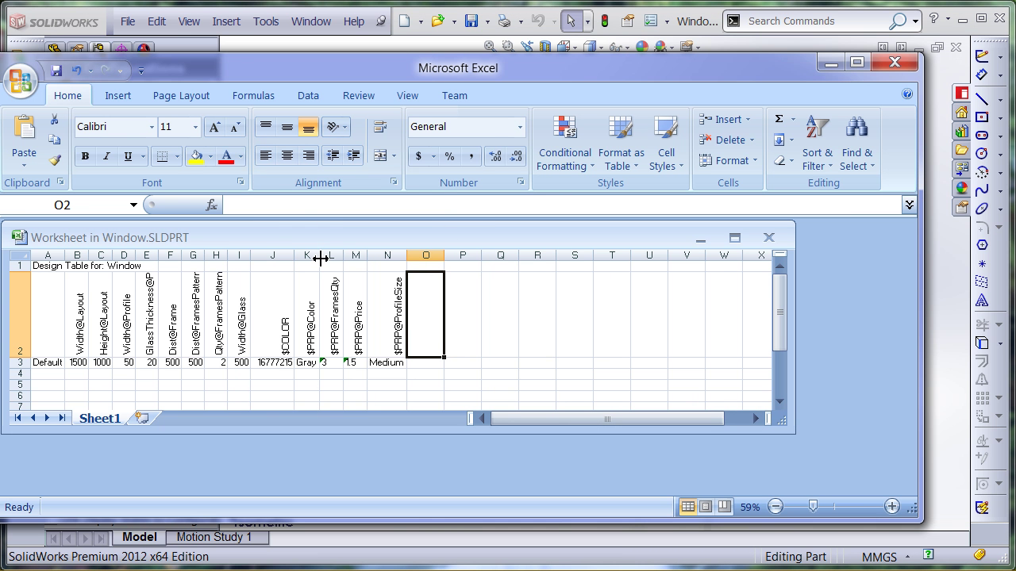
click(332, 374)
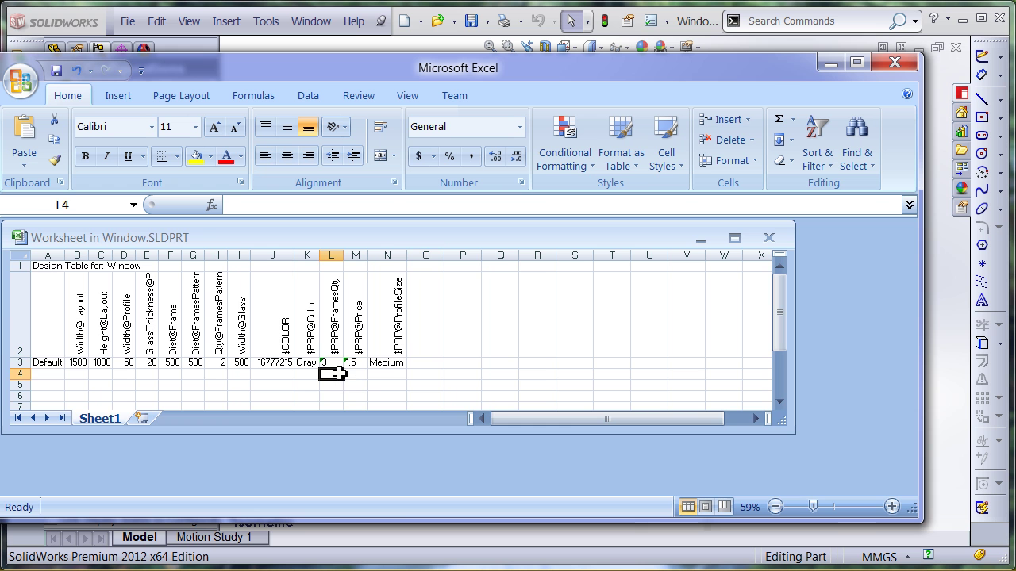
click(428, 367)
drag(789, 426, 841, 494)
click(461, 365)
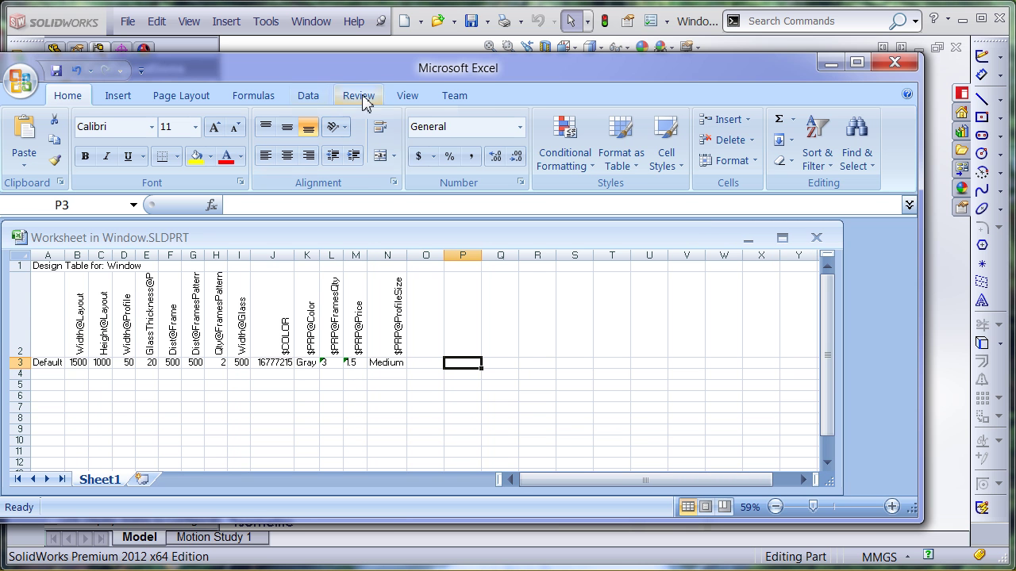
Import the profiles table from ODBC DSN MySQLConnection as a table at P3
click(310, 96)
click(115, 147)
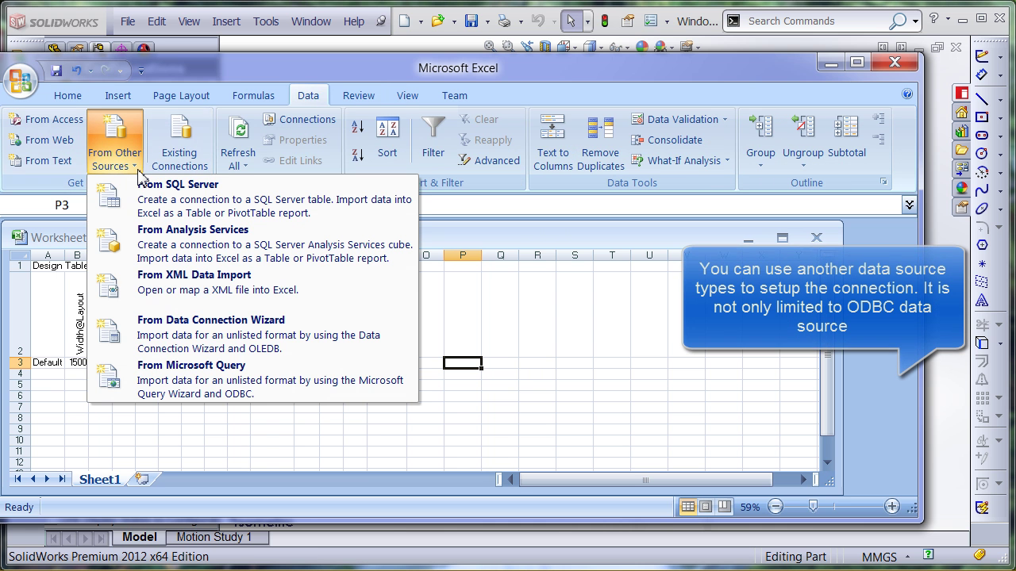
click(190, 329)
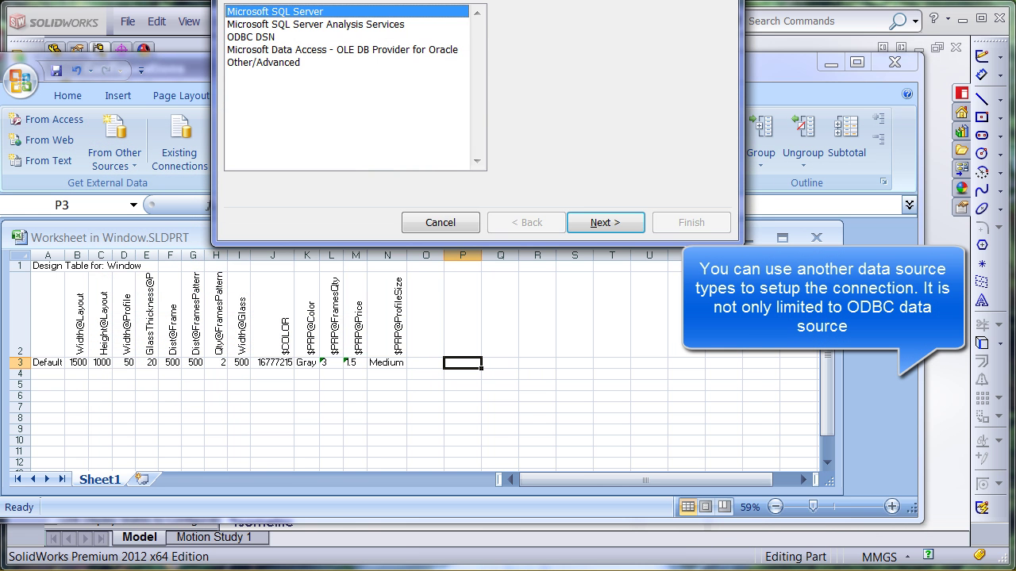
click(254, 230)
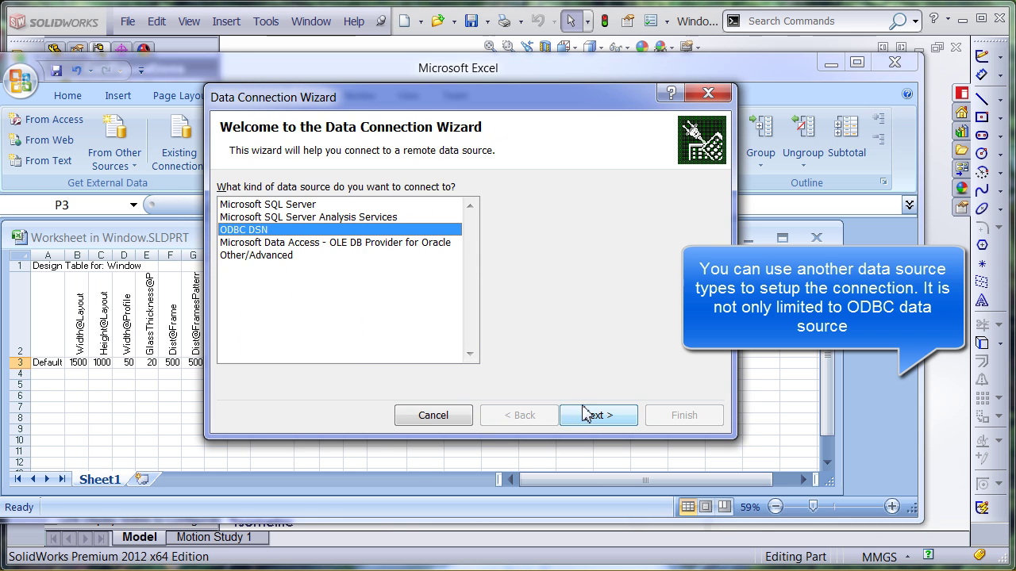
click(595, 416)
click(257, 242)
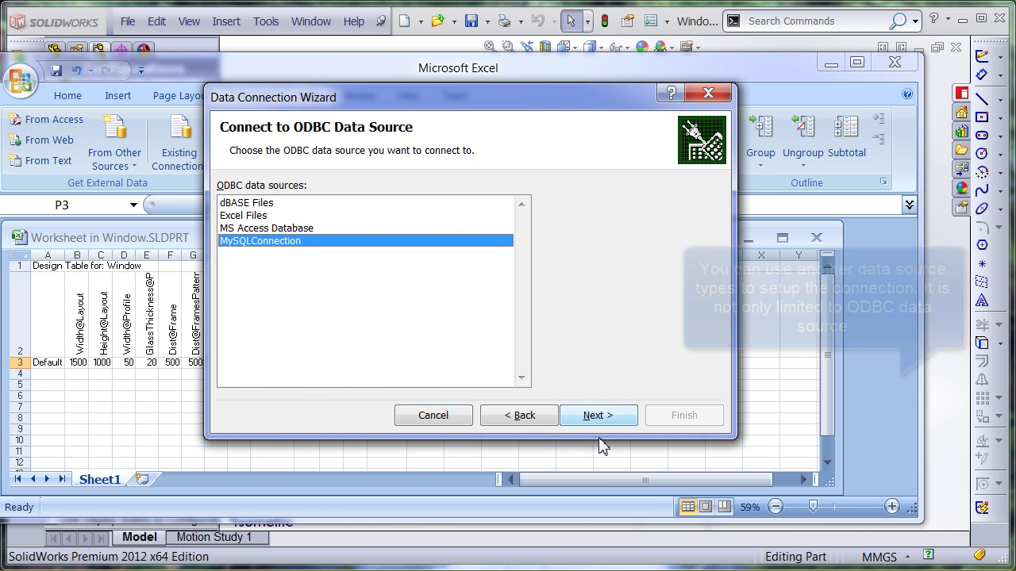
click(597, 416)
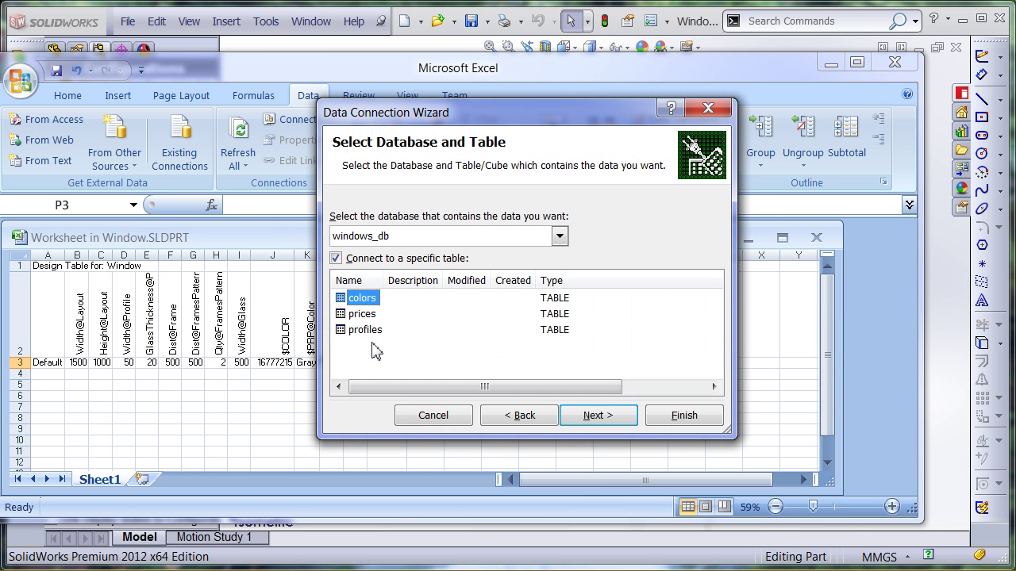
click(365, 330)
click(595, 416)
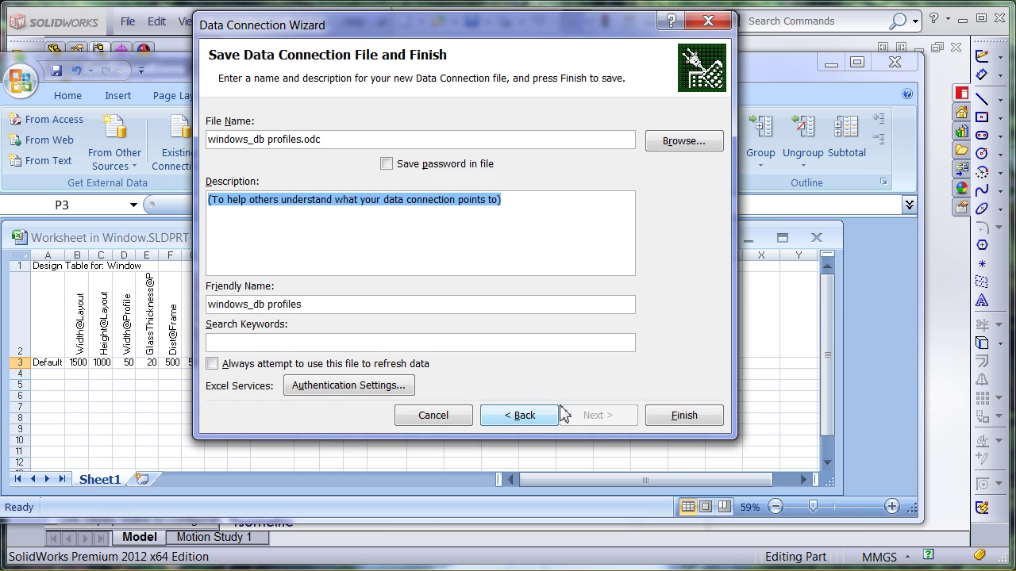
drag(567, 32, 295, 52)
click(412, 431)
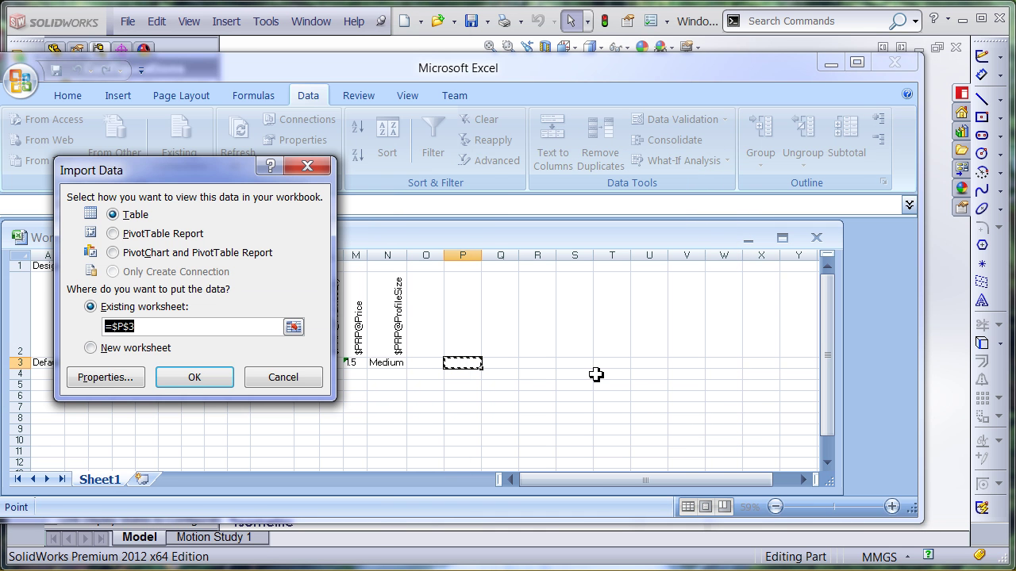
click(195, 378)
click(573, 429)
Import the windows_db prices table via the MySQLConnection ODBC DSN at cell U3
click(695, 364)
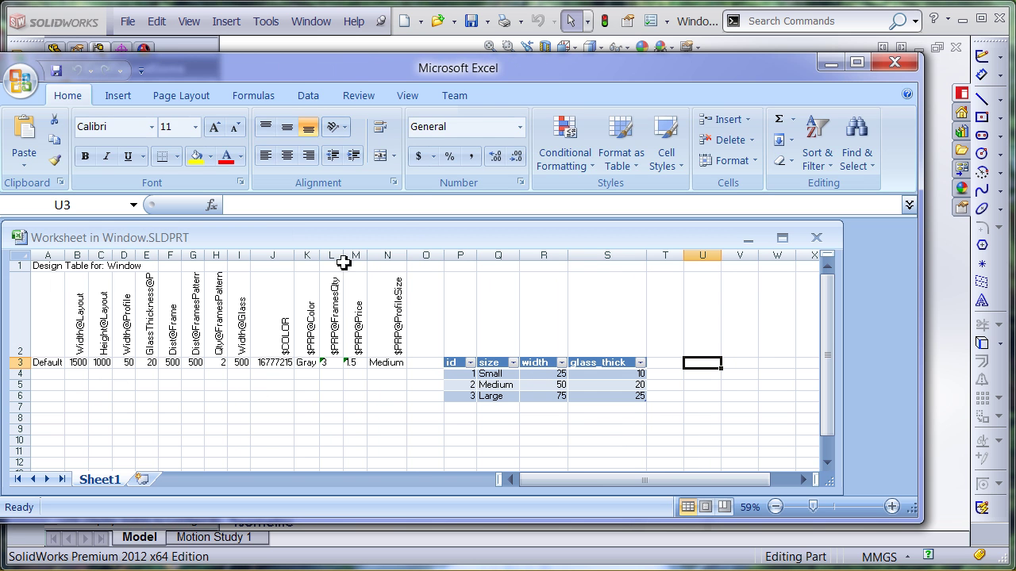
click(307, 95)
click(125, 158)
click(183, 333)
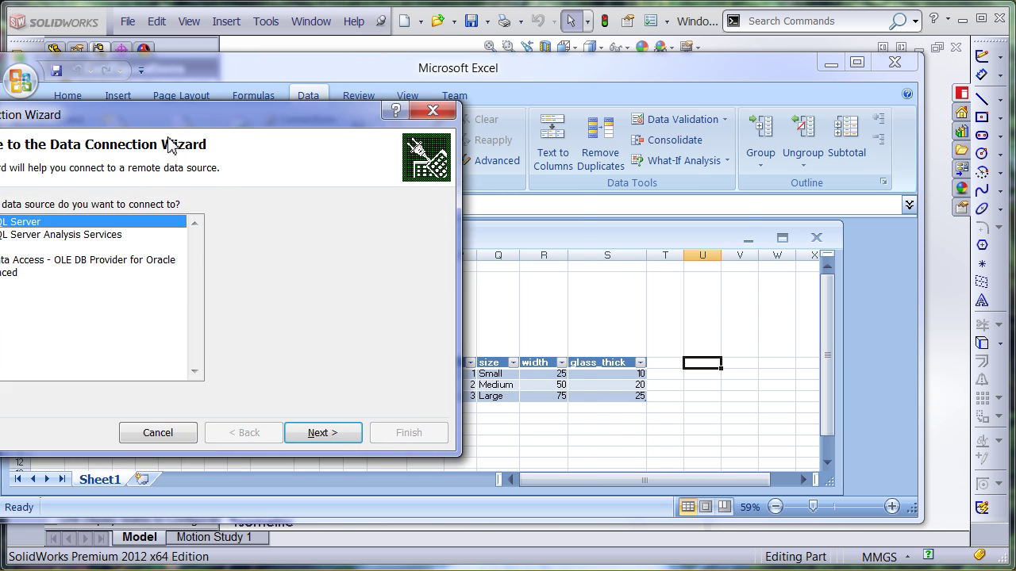
click(238, 251)
click(572, 429)
click(318, 257)
click(591, 431)
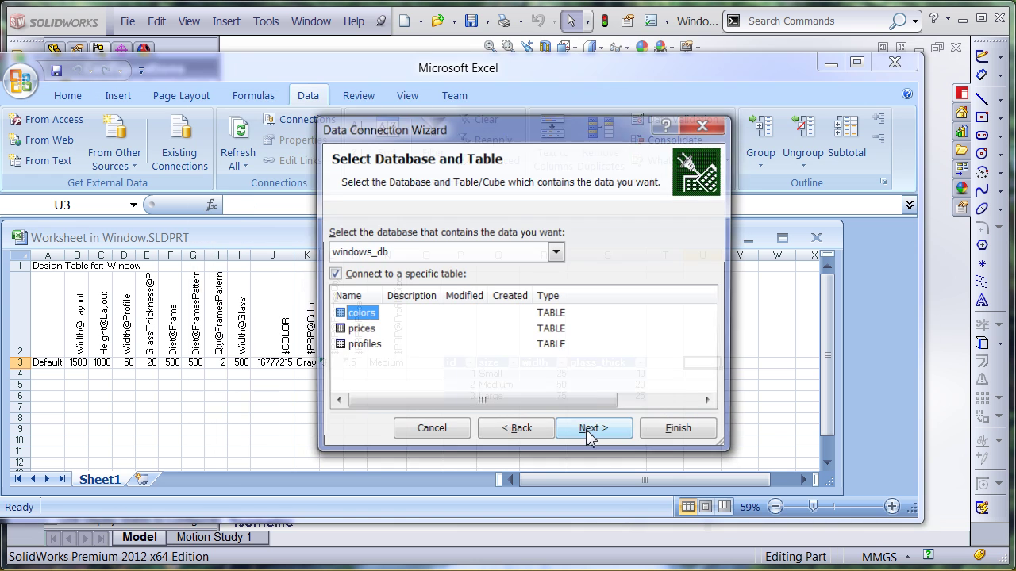
click(349, 335)
click(601, 433)
click(667, 431)
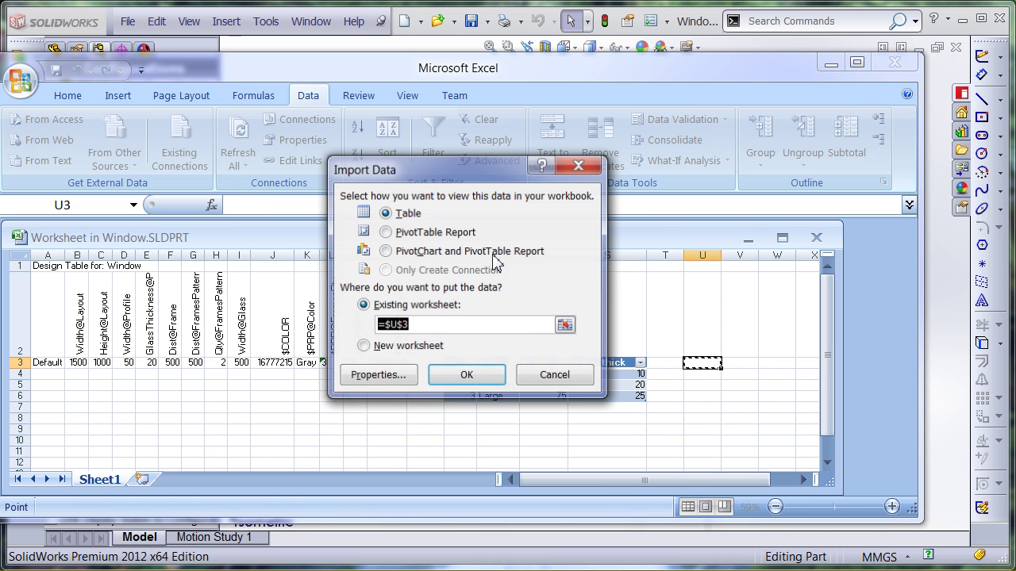
click(465, 374)
click(630, 442)
drag(644, 480, 671, 483)
Import the windows_db colors table via the MySQLConnection ODBC DSN at cell Y3
click(802, 362)
click(308, 95)
click(114, 155)
click(151, 320)
click(266, 253)
click(587, 431)
click(270, 258)
click(594, 432)
click(588, 431)
click(666, 431)
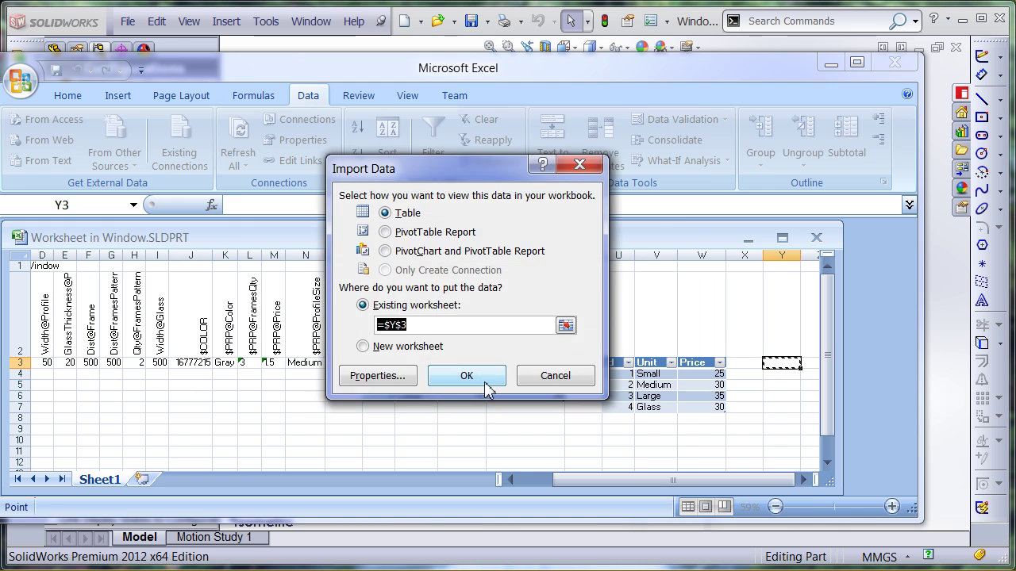
click(487, 381)
click(701, 441)
drag(635, 486, 605, 482)
click(386, 418)
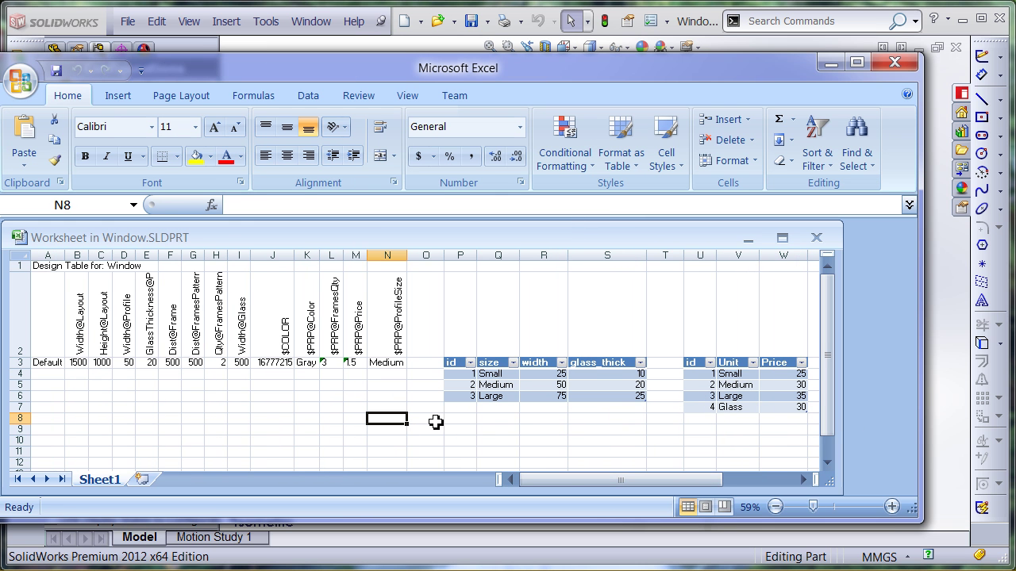
Save and close the design table, reopen it in a new window, and enable its data connections
click(57, 71)
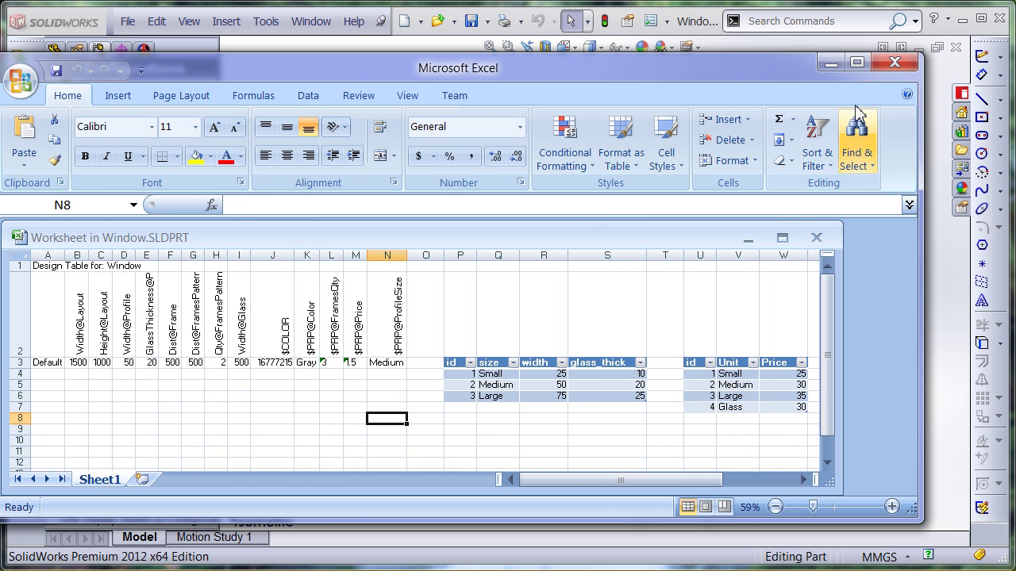
click(894, 63)
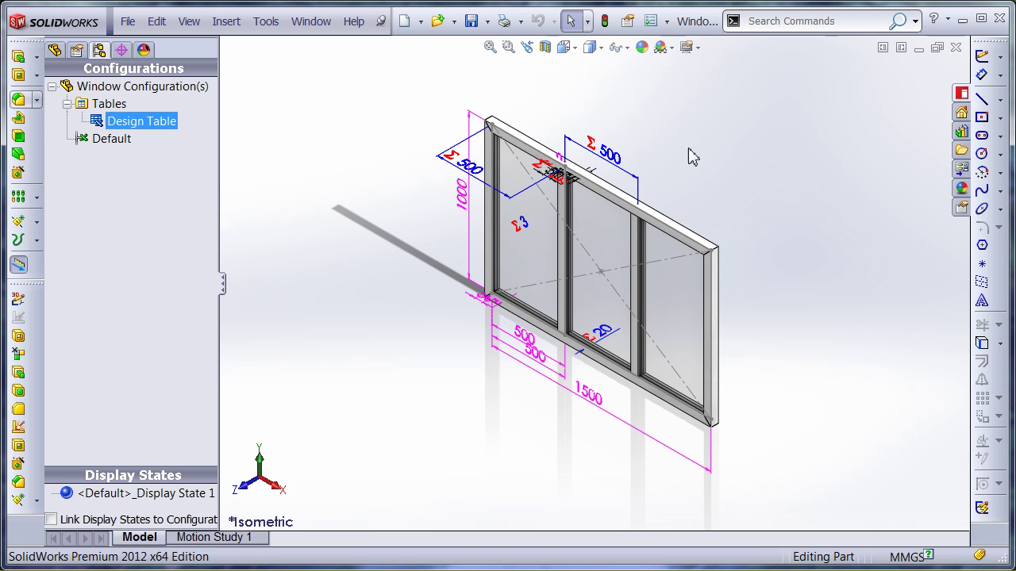
click(112, 139)
right_click(129, 121)
click(154, 172)
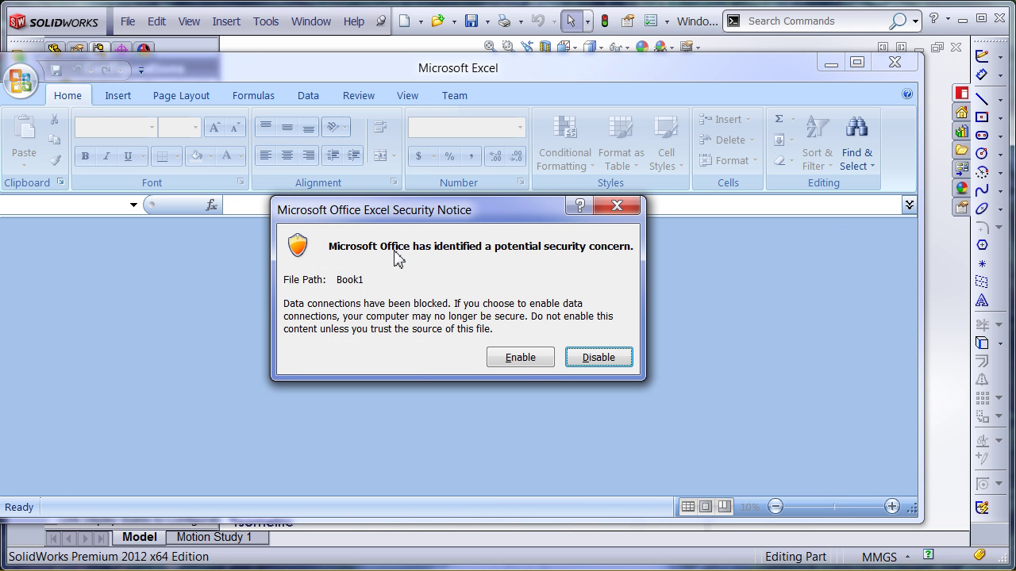
click(531, 361)
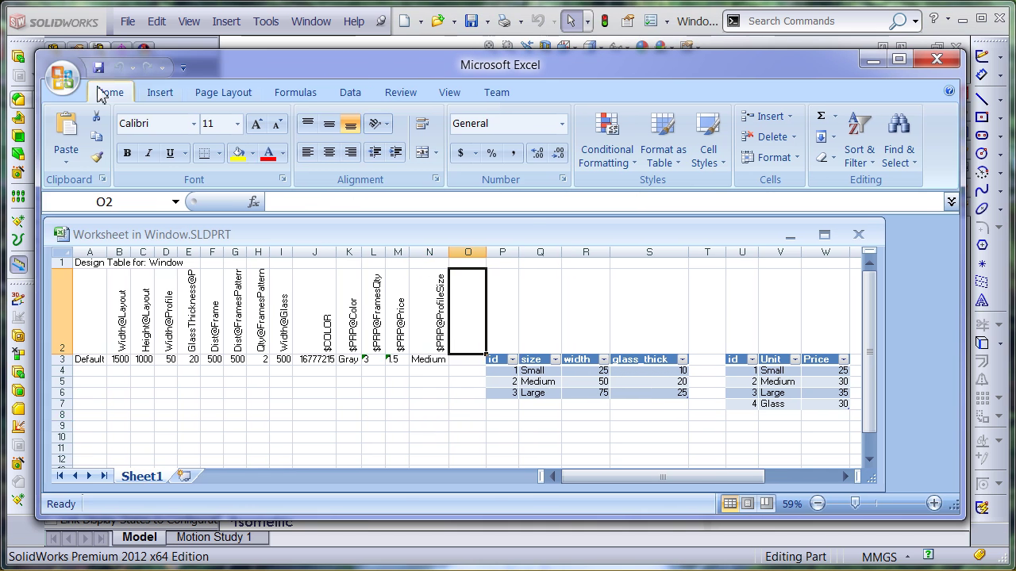
In Excel Options, set Trust Center External Content to Enable all Data Connections
click(62, 76)
click(403, 497)
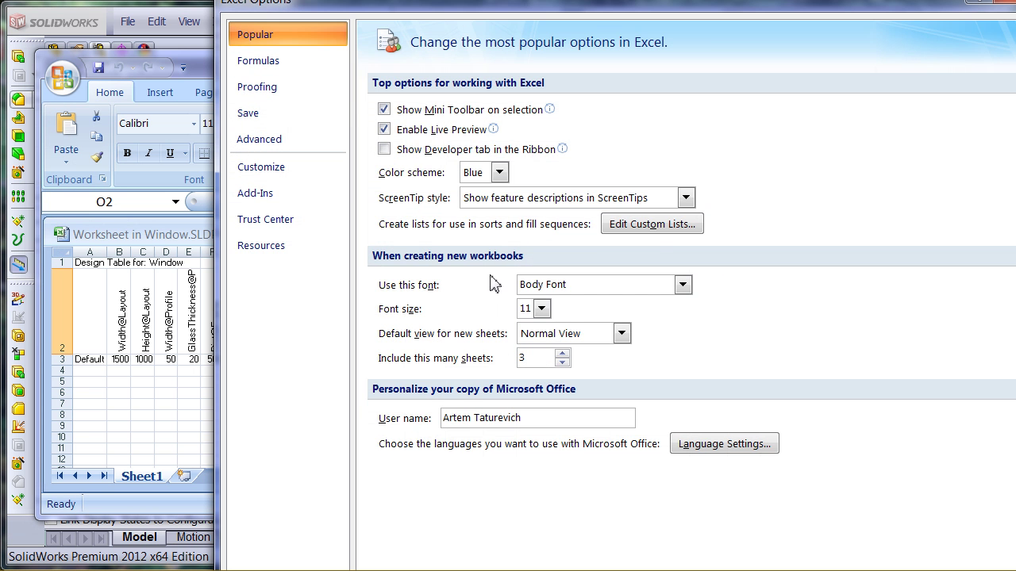
click(266, 220)
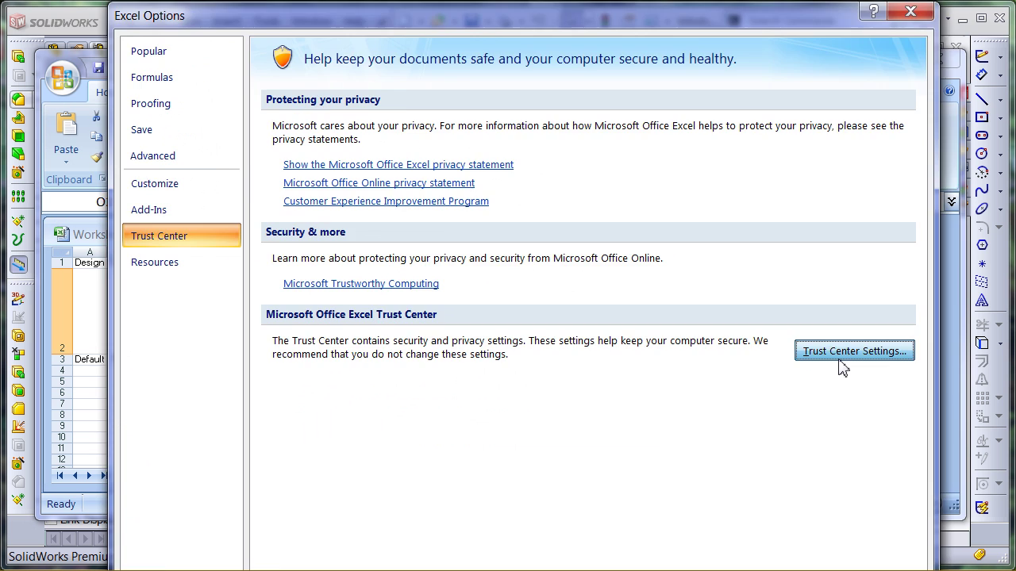
click(840, 364)
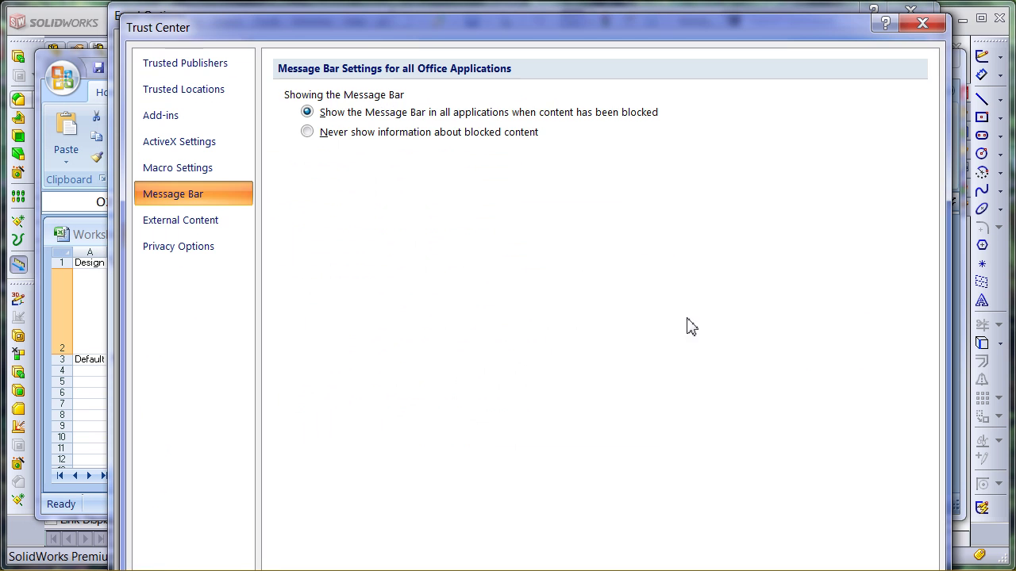
click(208, 223)
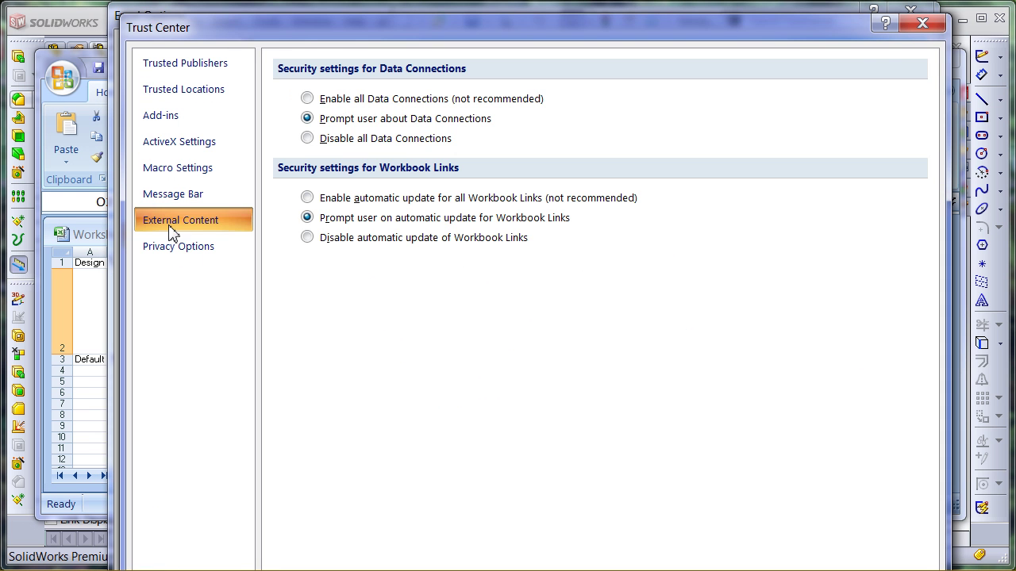
click(307, 99)
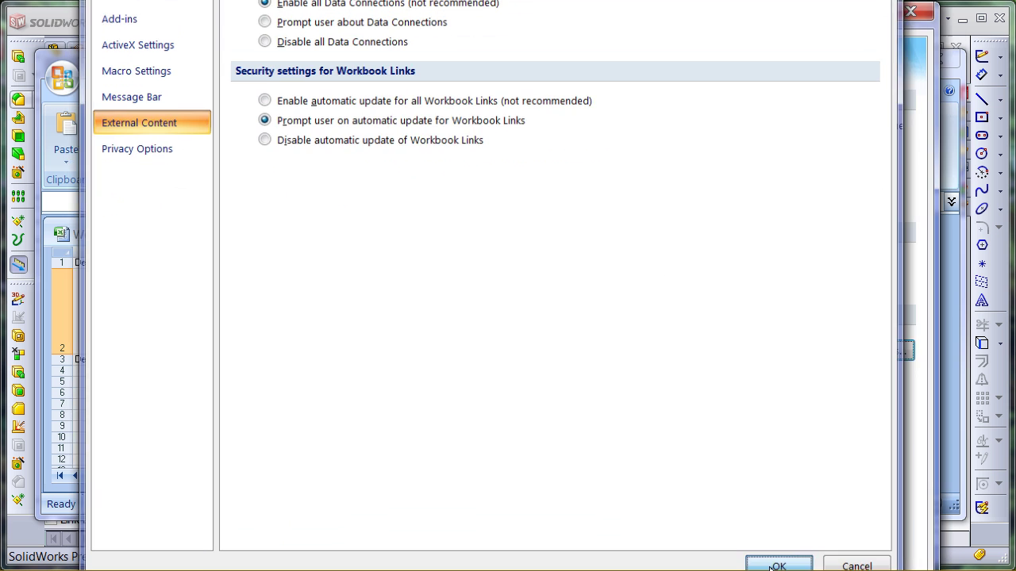
click(777, 557)
key(Return)
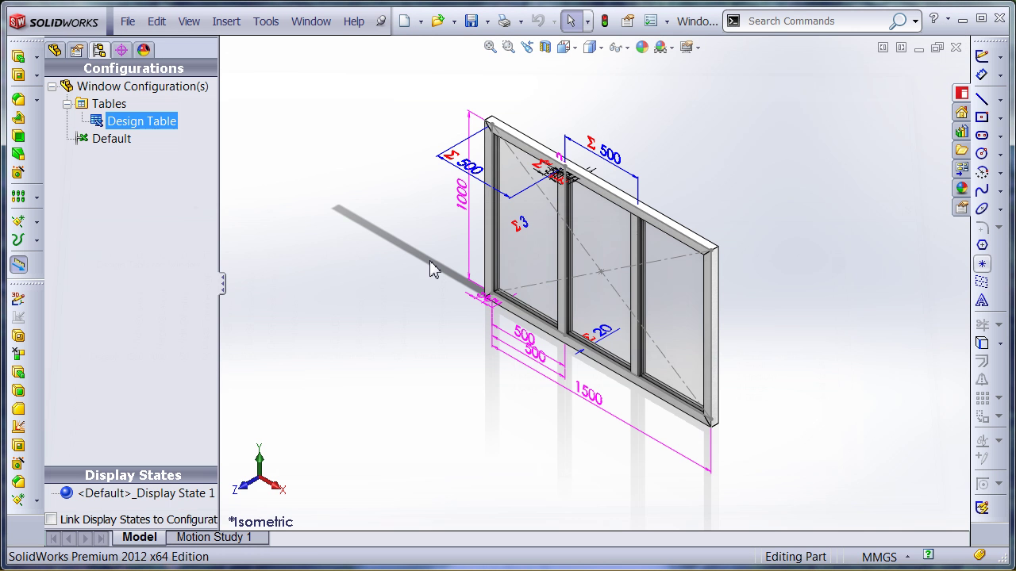
Reopen the design table and set the profiles table's connection at P3 to refresh on file open
right_click(154, 127)
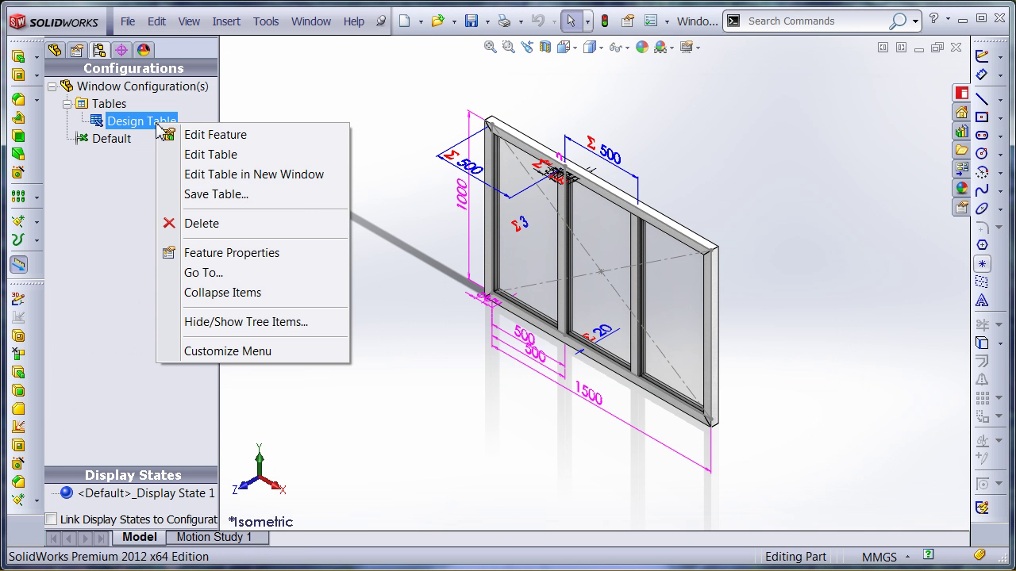
click(200, 174)
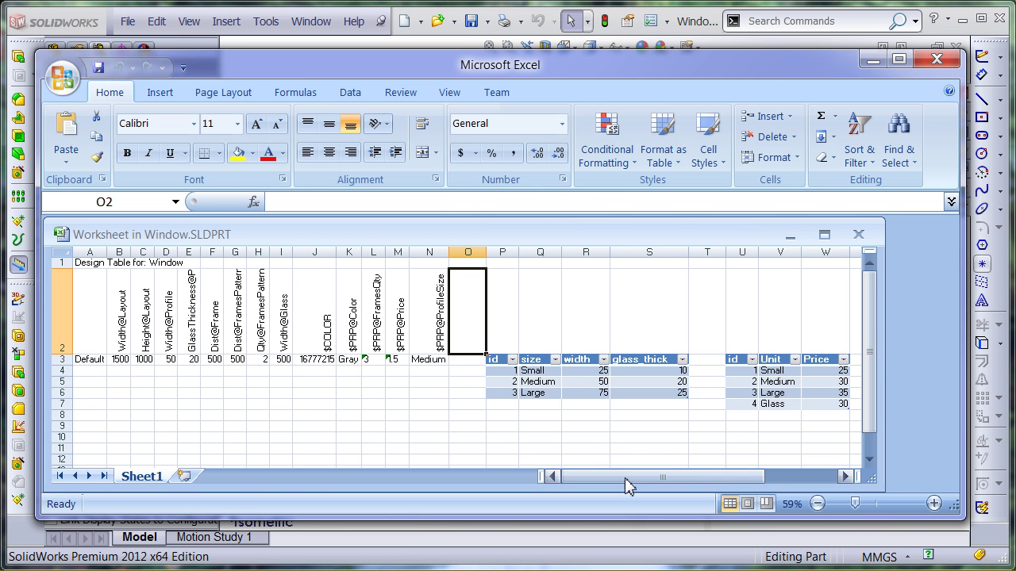
click(327, 360)
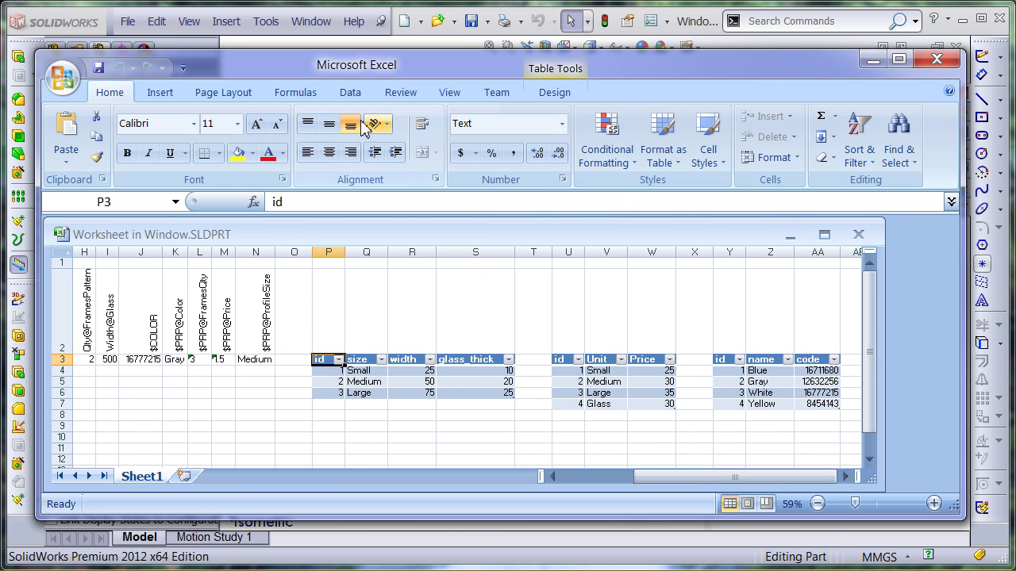
click(350, 92)
click(288, 164)
click(321, 271)
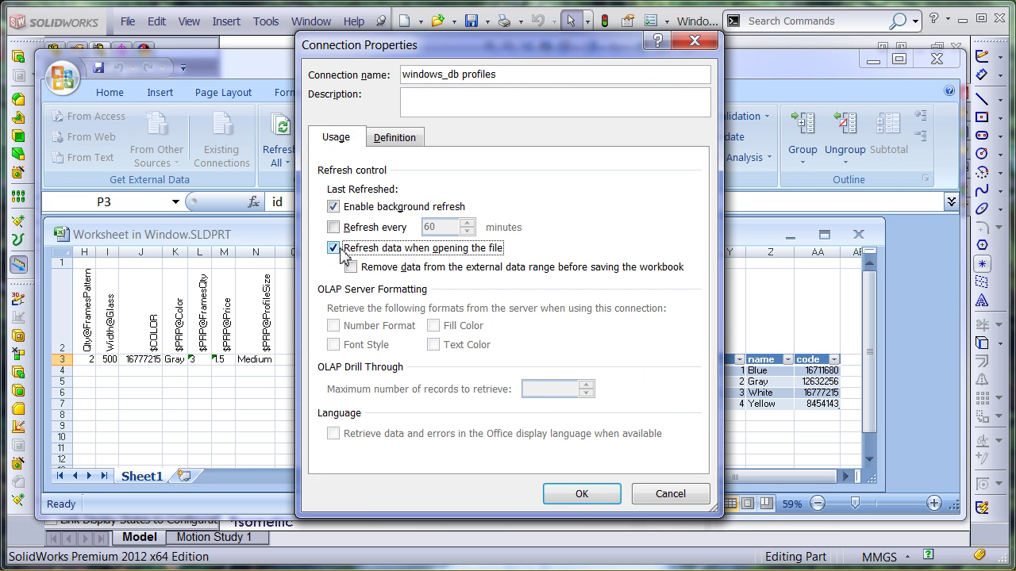
click(579, 495)
Make the prices connection at U3 refresh data when the file opens
click(562, 358)
click(289, 163)
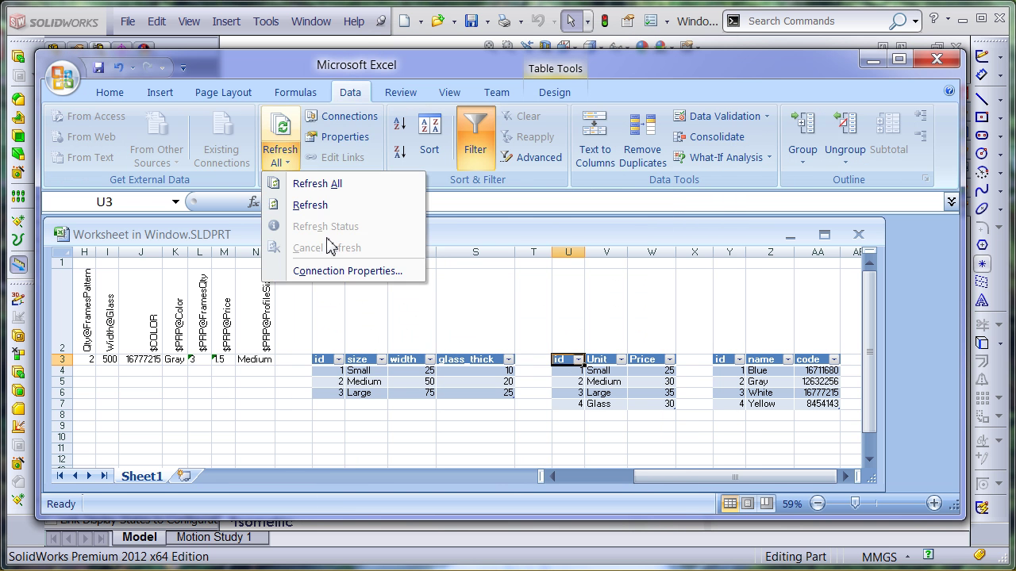
click(329, 270)
click(333, 248)
click(582, 494)
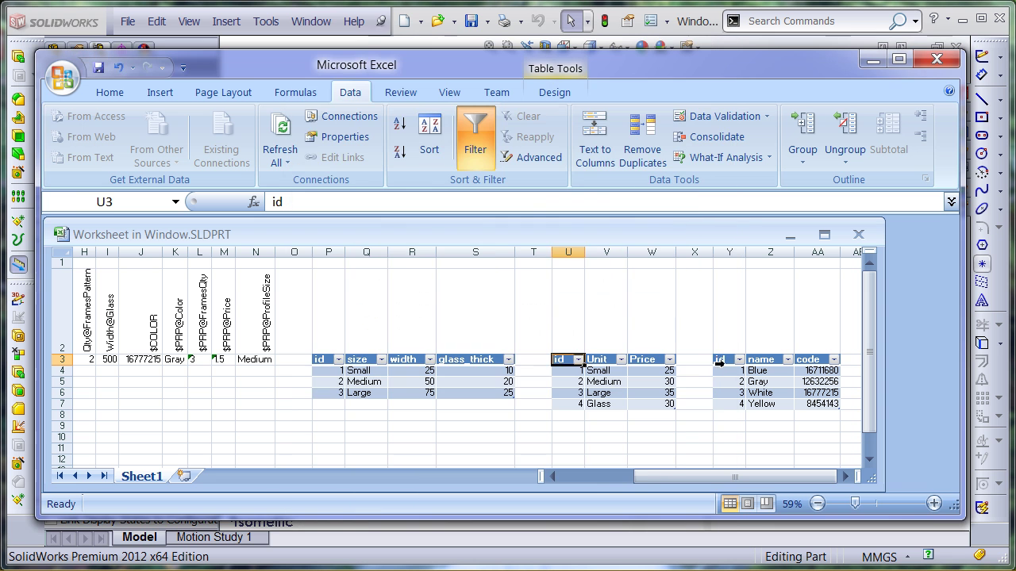
Make the colors connection at Y3 refresh on file open, then close the design table
click(729, 359)
click(288, 163)
click(331, 270)
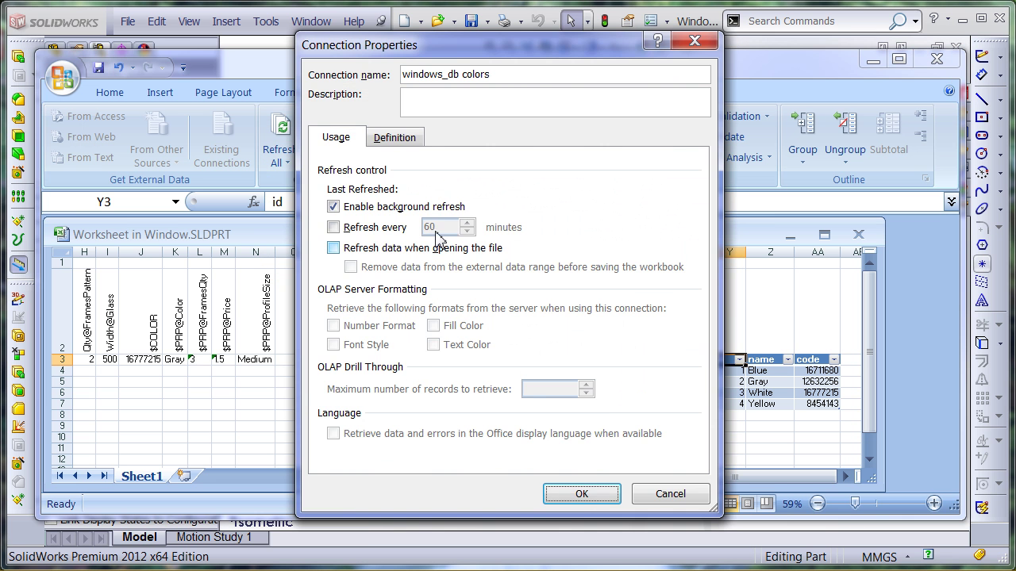
click(334, 247)
click(582, 493)
click(448, 315)
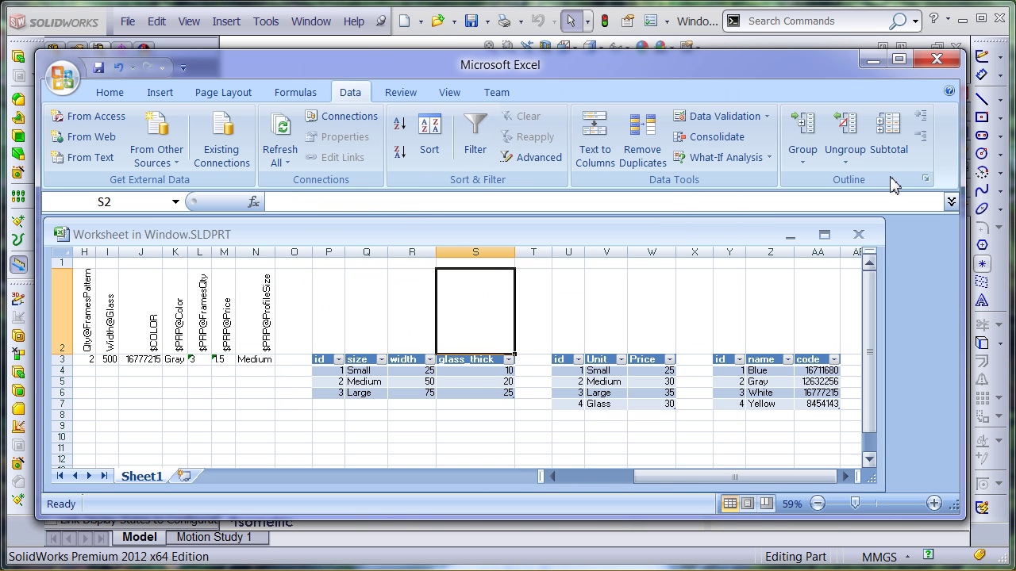
click(936, 59)
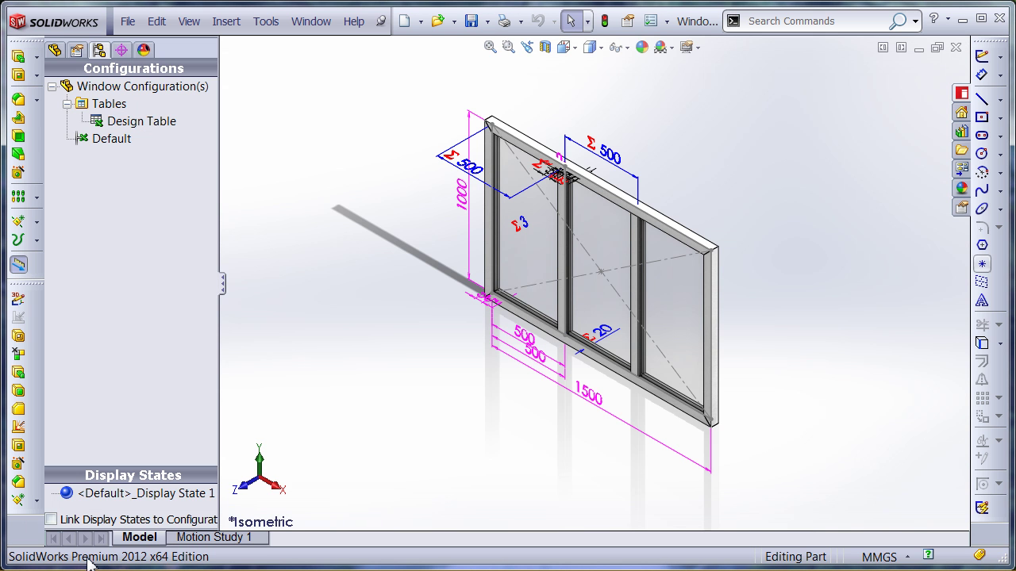
Reopen the design table in a new Excel window, zoom to 100%, and select Width@Profile in D3
right_click(154, 128)
click(238, 176)
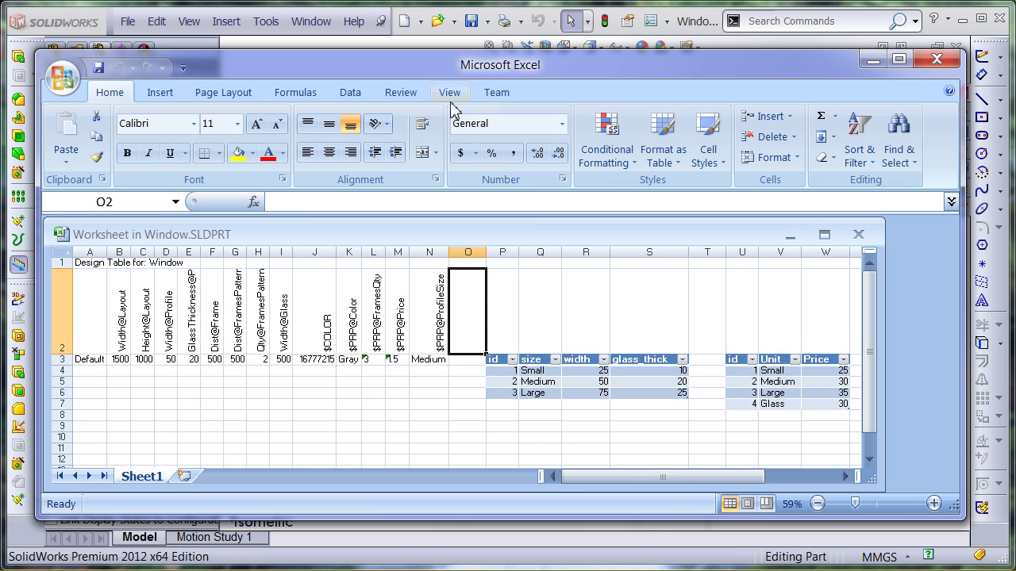
click(450, 94)
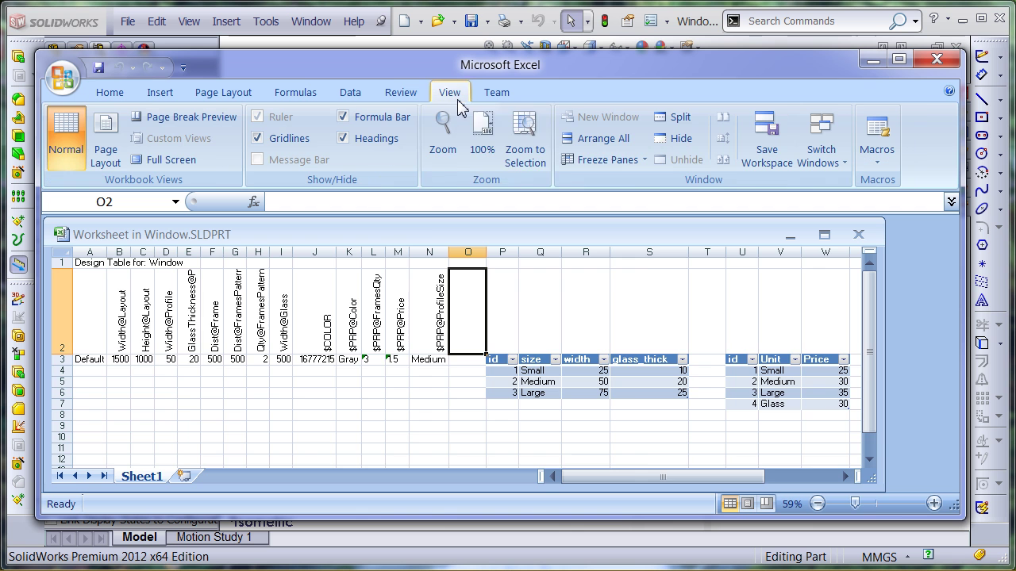
click(483, 149)
click(154, 420)
click(196, 422)
click(242, 422)
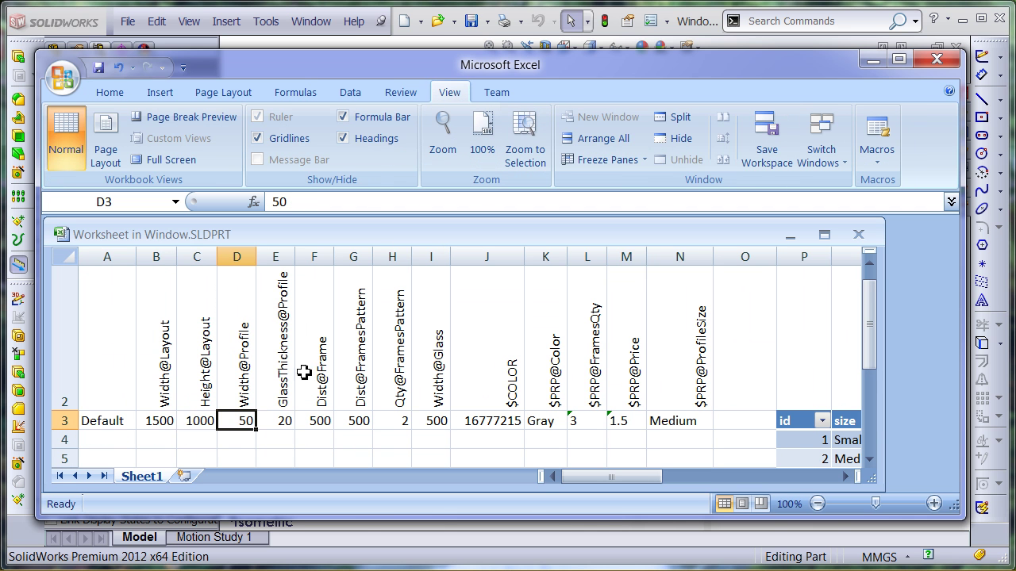
drag(886, 453, 959, 454)
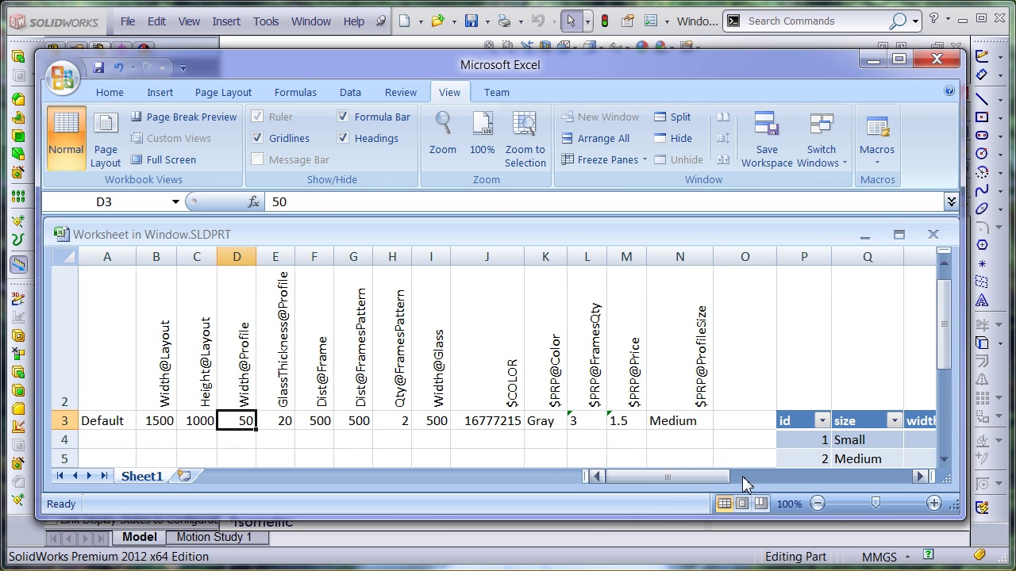
Insert the VLOOKUP function into cell D3 through Insert Function
drag(722, 477, 748, 477)
click(943, 459)
click(943, 458)
scroll(944, 460, up, 1)
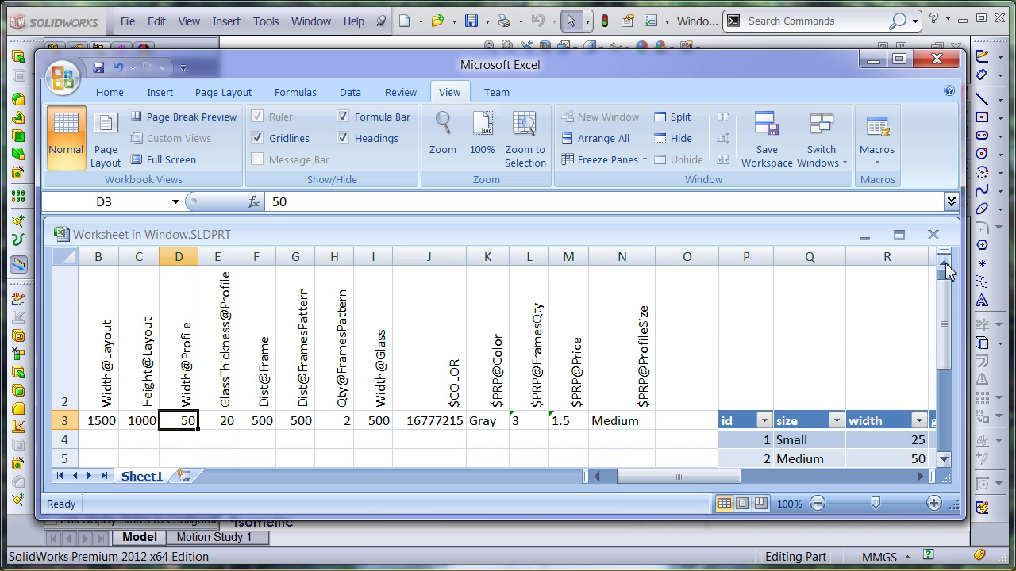
drag(948, 339, 951, 349)
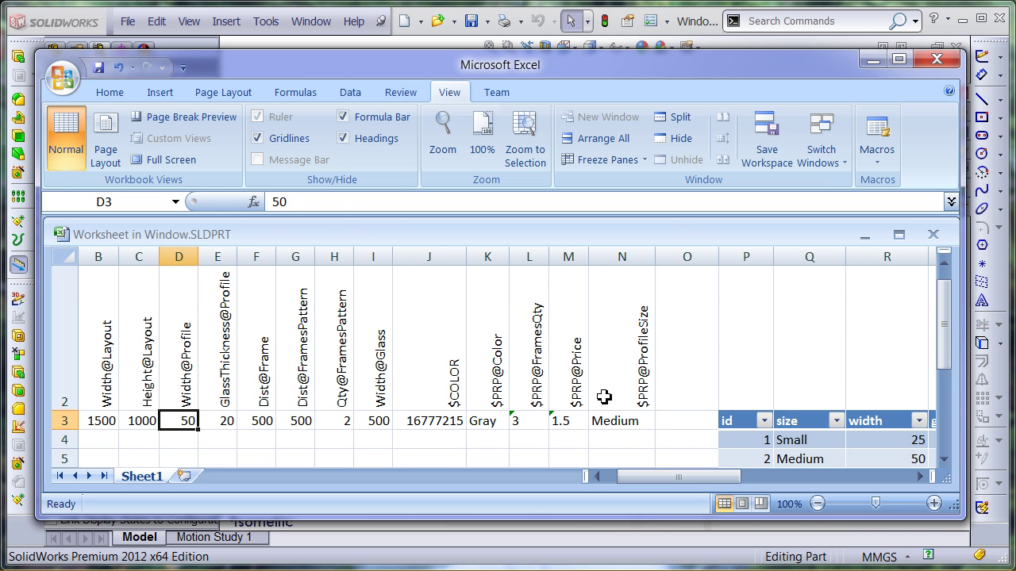
click(254, 202)
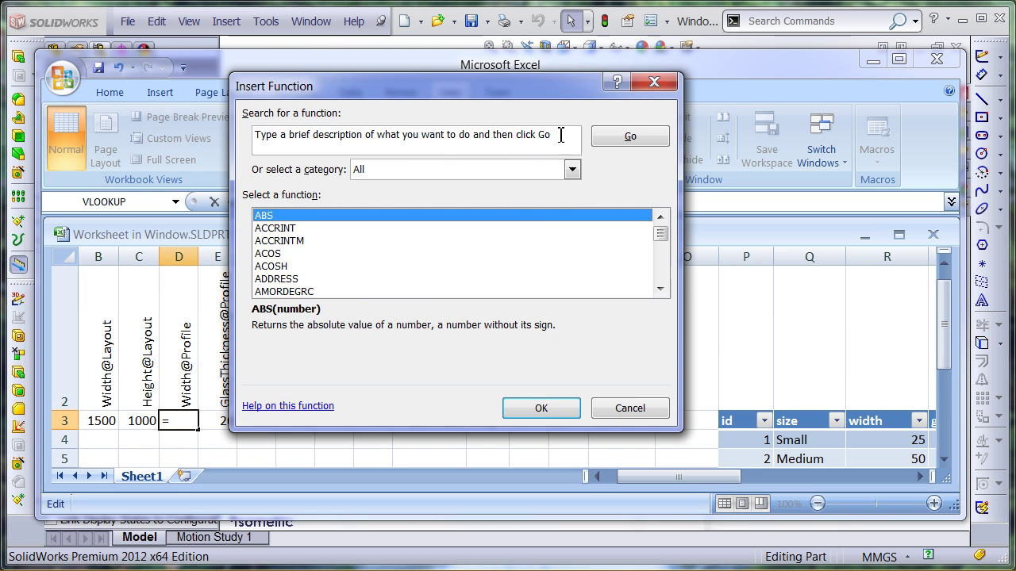
text(vlookup)
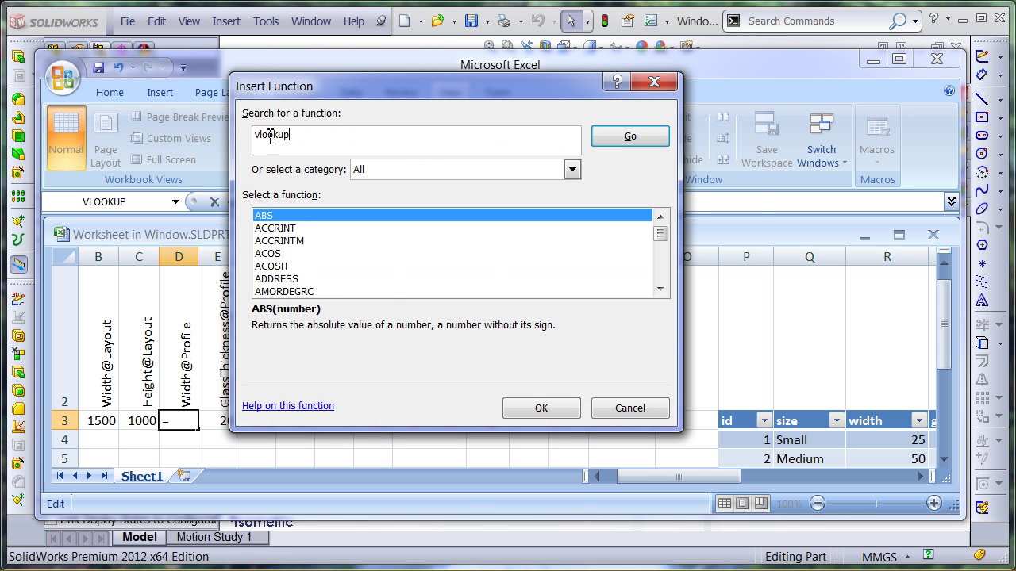
click(630, 136)
click(556, 407)
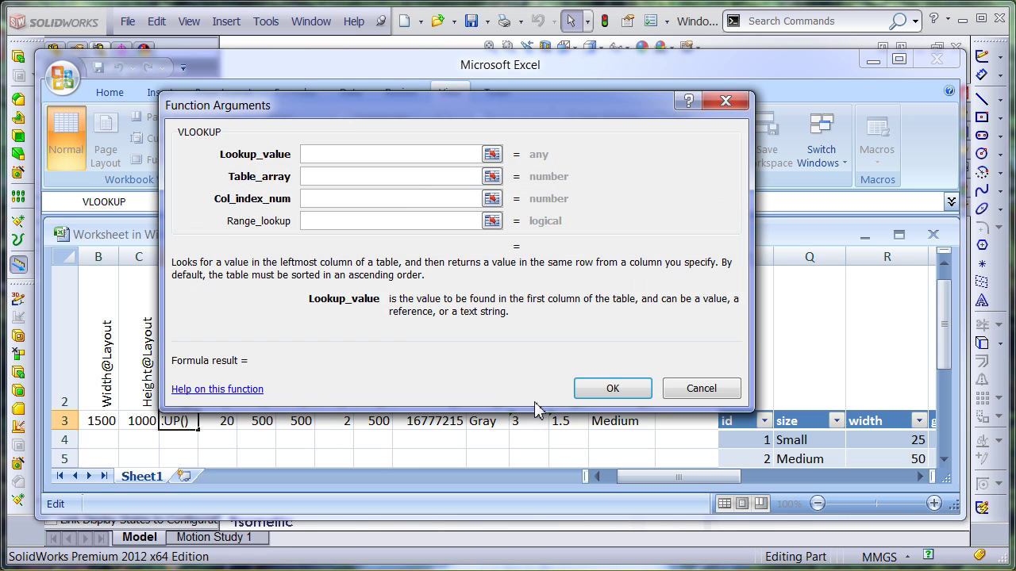
Set VLOOKUP arguments to N3, the profiles table size:width columns, column 2, and FALSE
drag(357, 106, 365, 78)
click(615, 422)
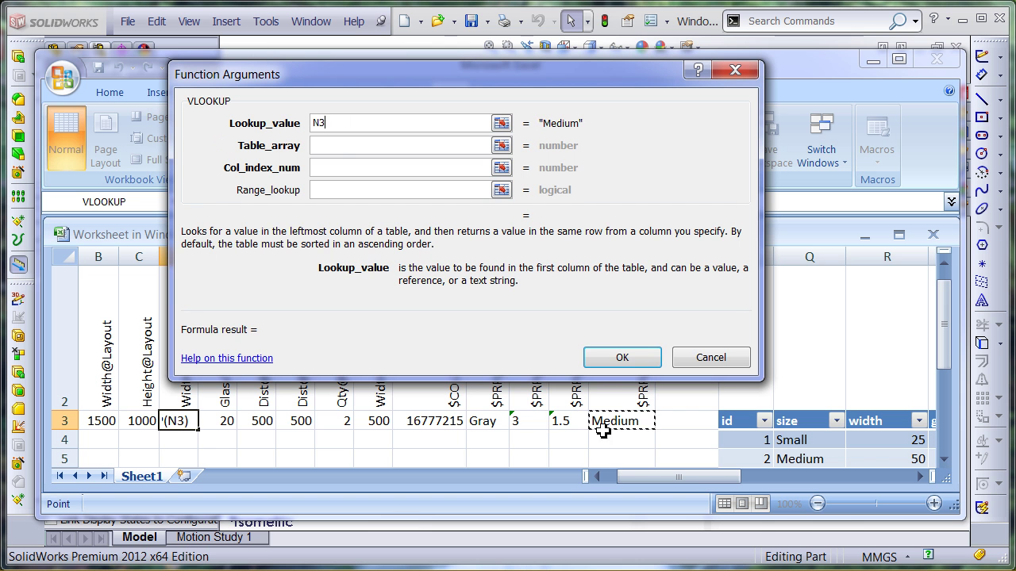
click(326, 146)
drag(790, 445, 866, 334)
click(362, 169)
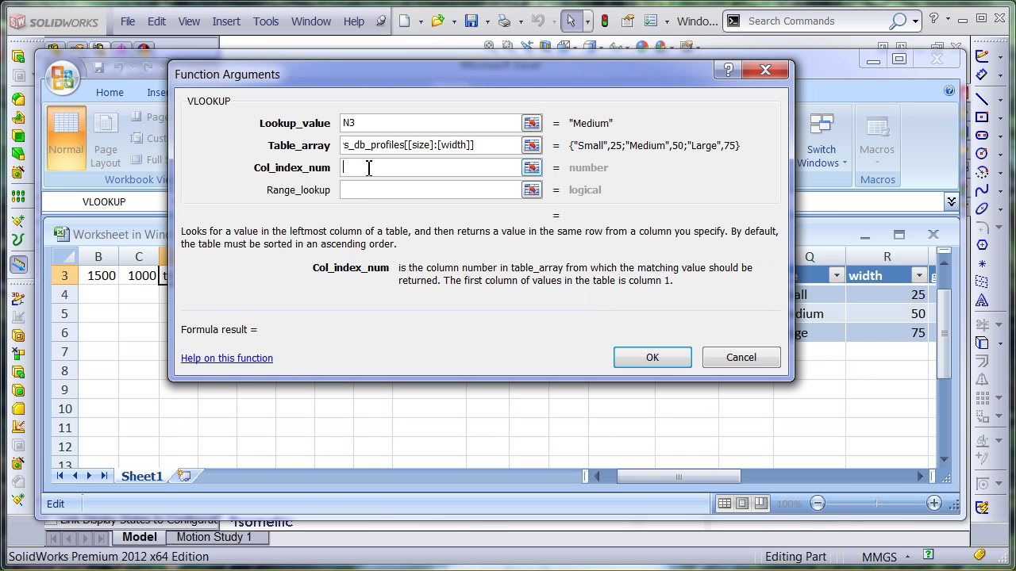
text(1)
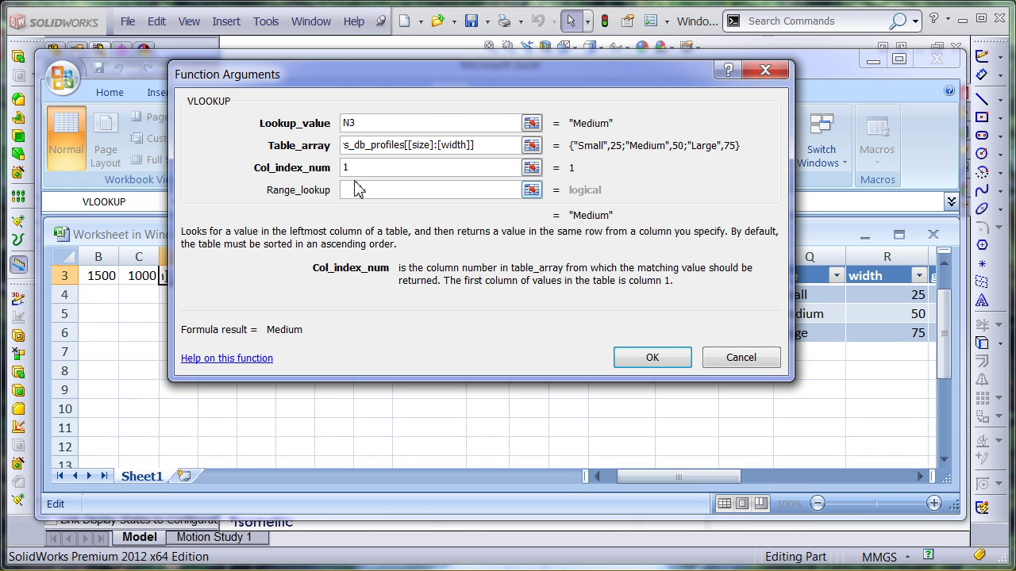
drag(437, 84, 288, 87)
text(2)
click(249, 196)
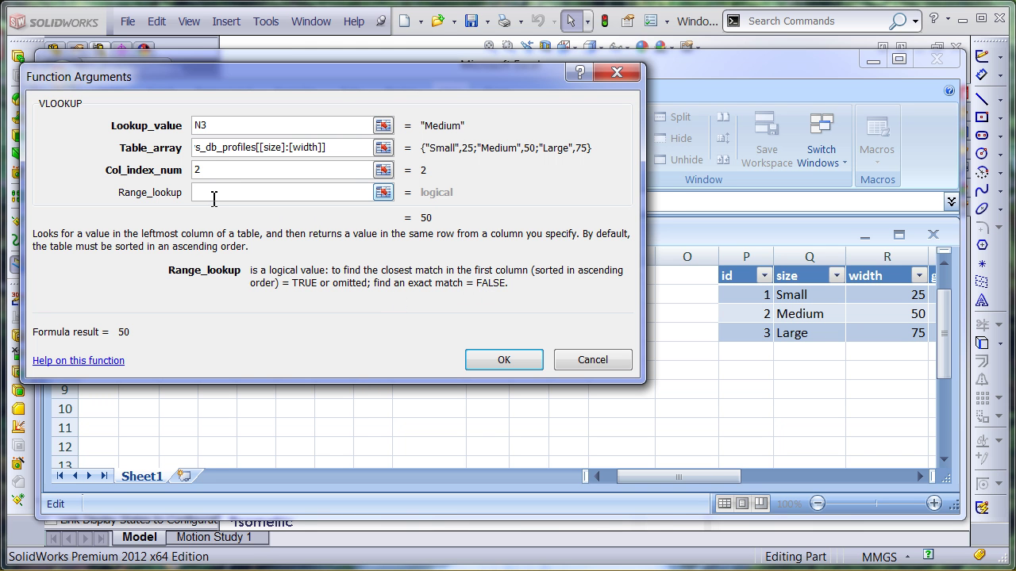
text(FALSE)
click(506, 361)
Test the lookup by changing N3 to Small, then restore it to Medium
click(623, 277)
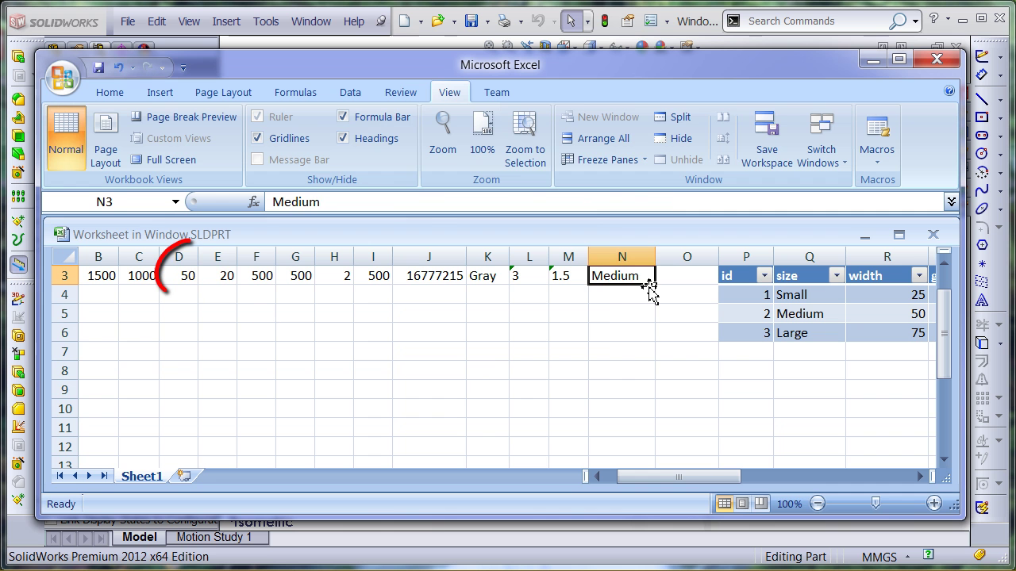
text(Small)
click(393, 320)
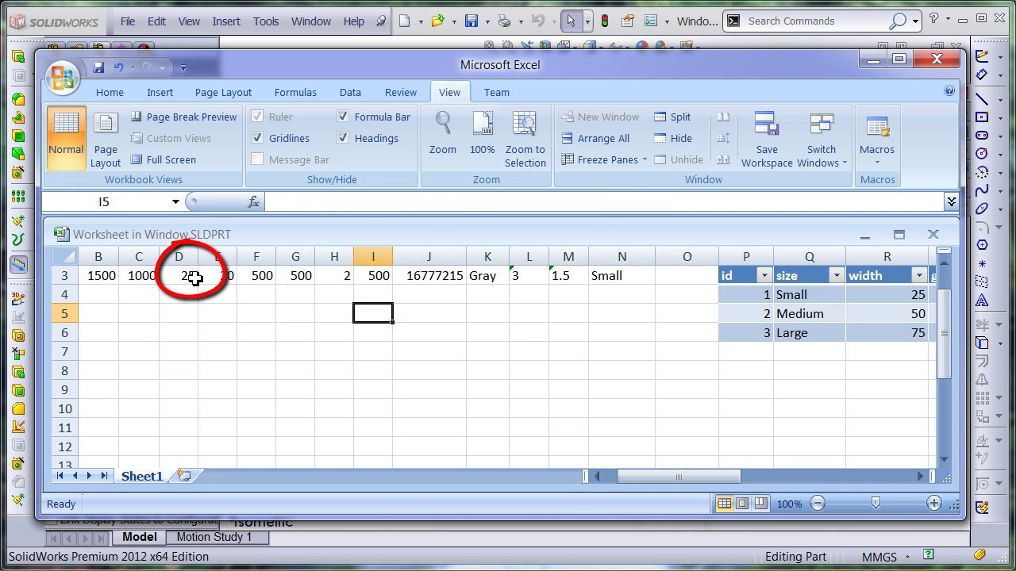
click(638, 276)
text(Medium)
click(152, 330)
click(179, 275)
scroll(946, 275, up, 1)
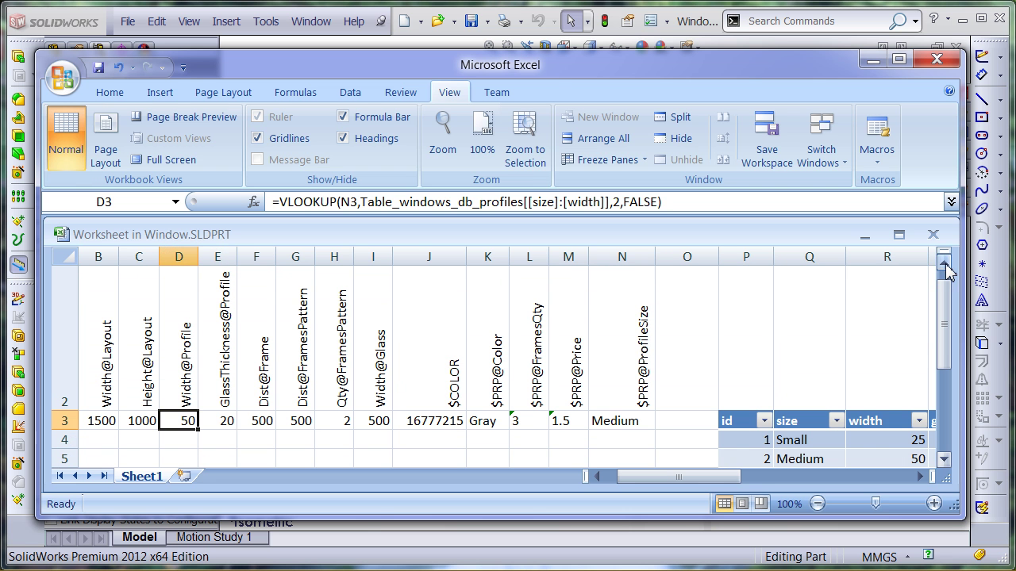
click(218, 422)
click(181, 420)
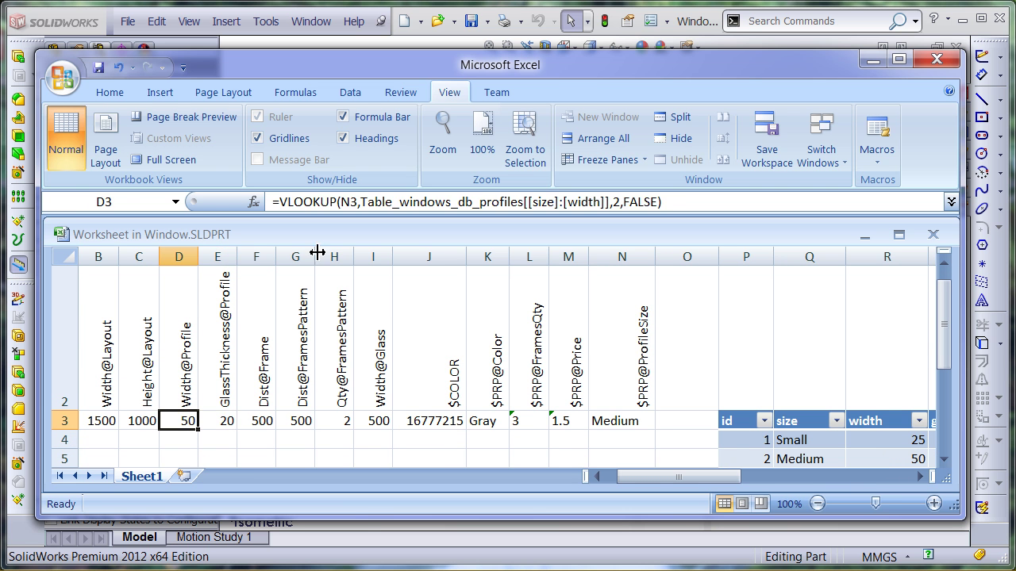
Paste D3's VLOOKUP formula into cell E3
double_click(182, 421)
click(211, 201)
click(219, 421)
double_click(334, 203)
text(=VLOOKUP(N3,Table_windows_db_profiles[[size]:[width]],2,FALSE))
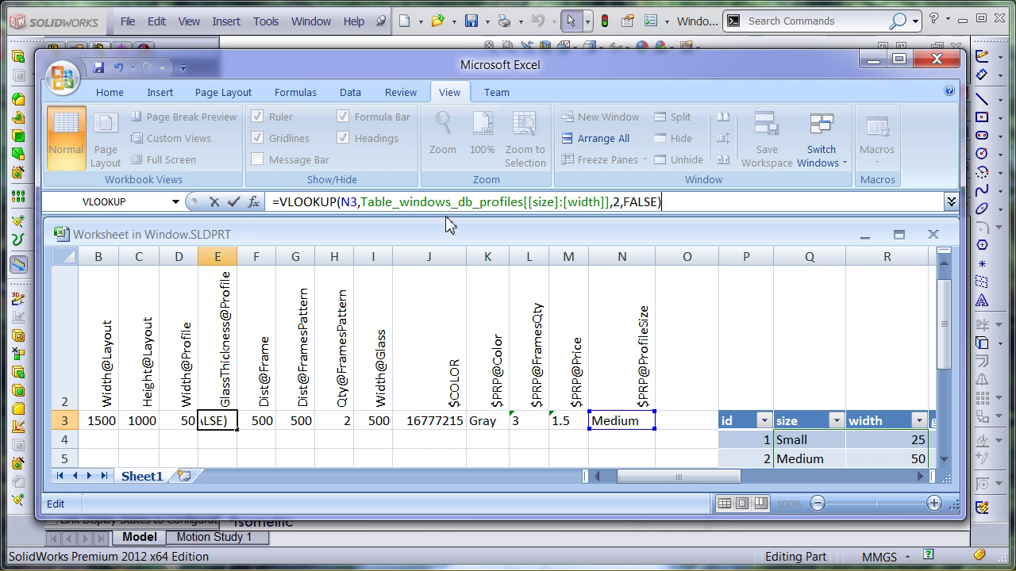
click(452, 201)
click(943, 461)
key(Left)
key(Left)
key(Left)
key(Left)
key(Left)
key(Left)
key(Left)
key(Left)
key(Left)
key(Left)
key(Left)
key(Left)
key(Left)
key(Left)
key(Left)
key(Left)
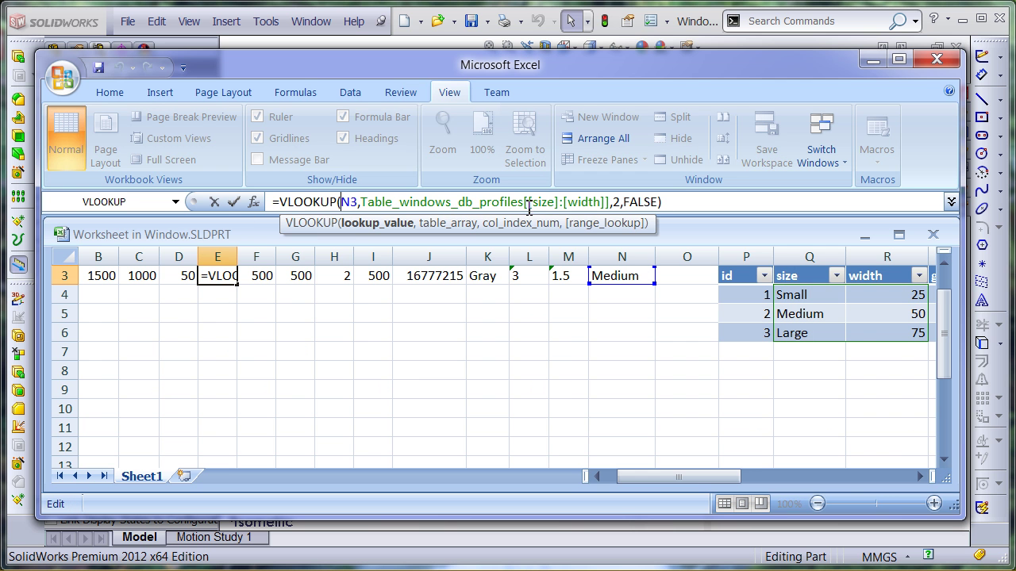
Change E3's lookup column from [width] to [glass_thick] with column index 3
click(920, 476)
click(920, 476)
double_click(572, 201)
text(glass_thick)
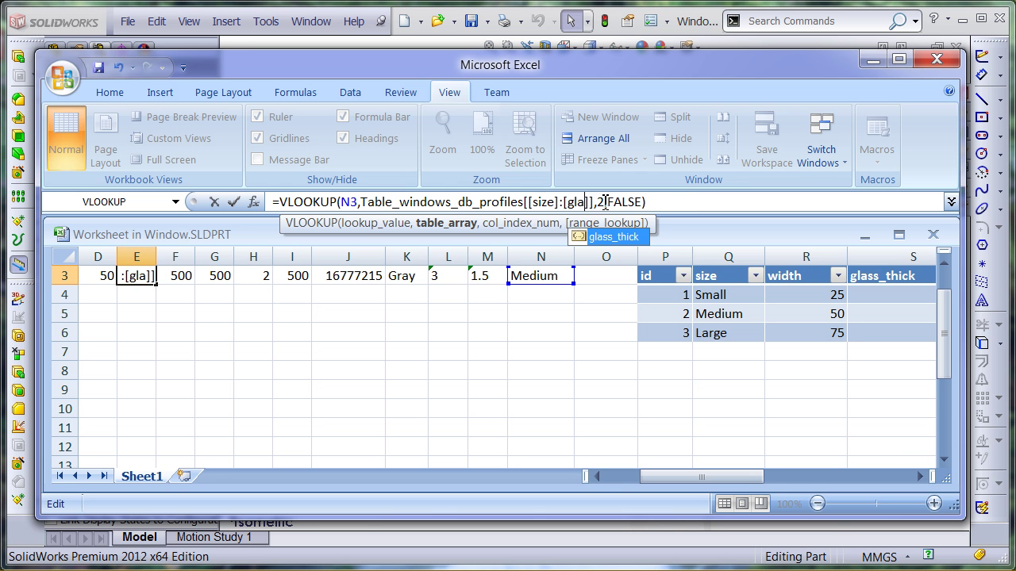
click(650, 202)
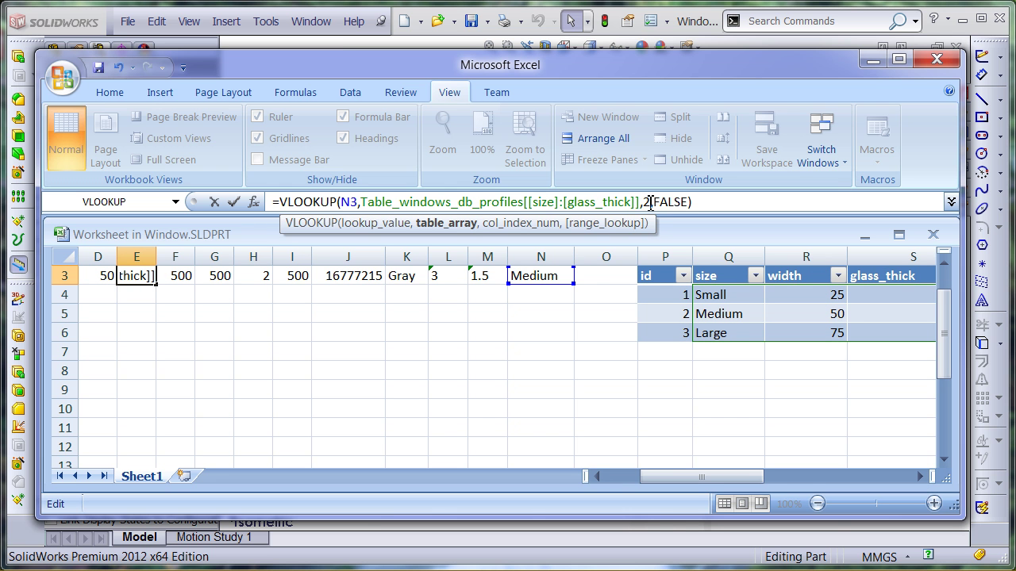
text(3)
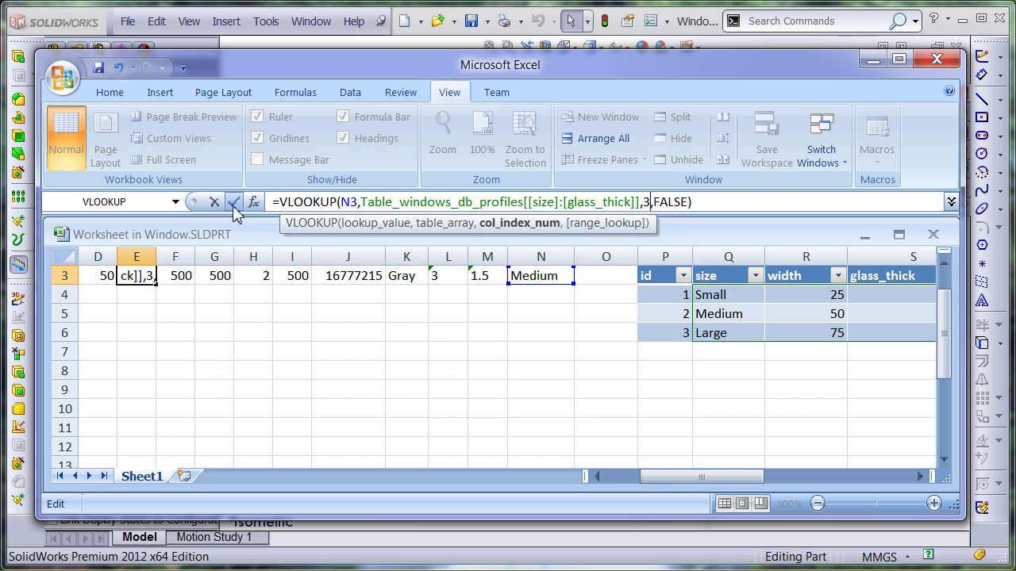
click(233, 201)
Close the design table so the window model rebuilds, and orbit to check the frame
click(920, 476)
click(920, 476)
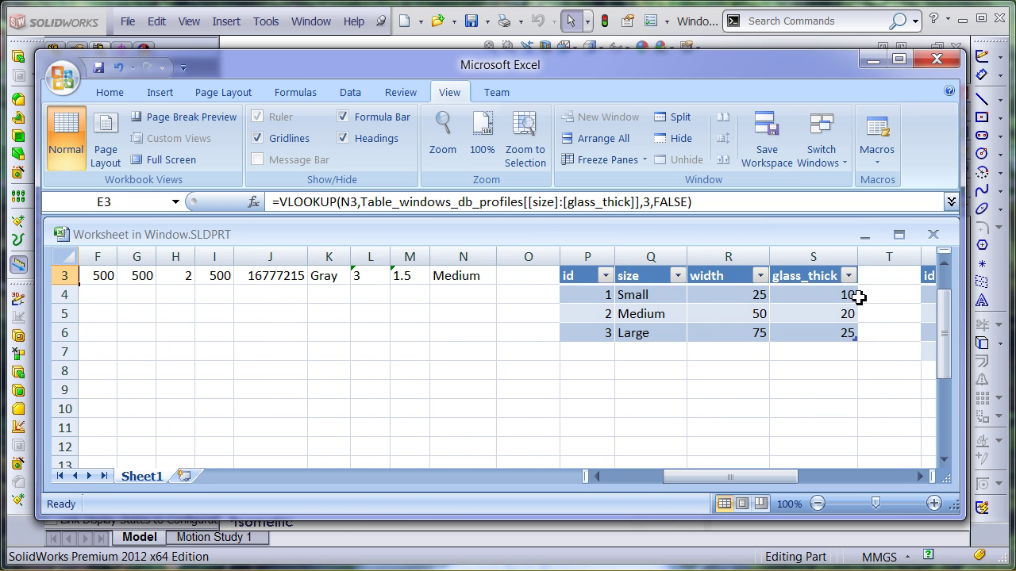
drag(722, 476, 697, 476)
scroll(873, 298, up, 1)
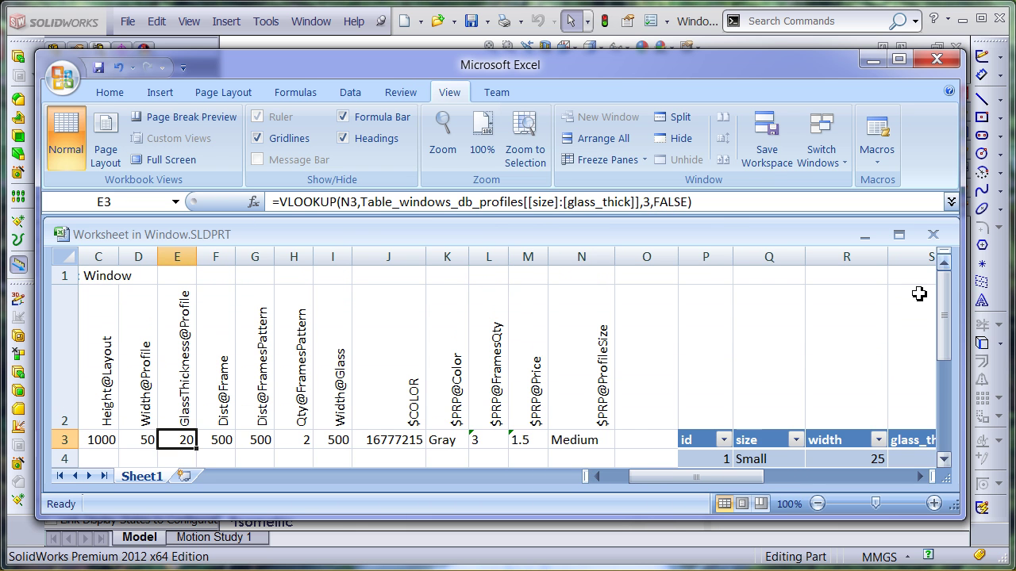
click(221, 440)
click(238, 51)
scroll(517, 351, down, 5)
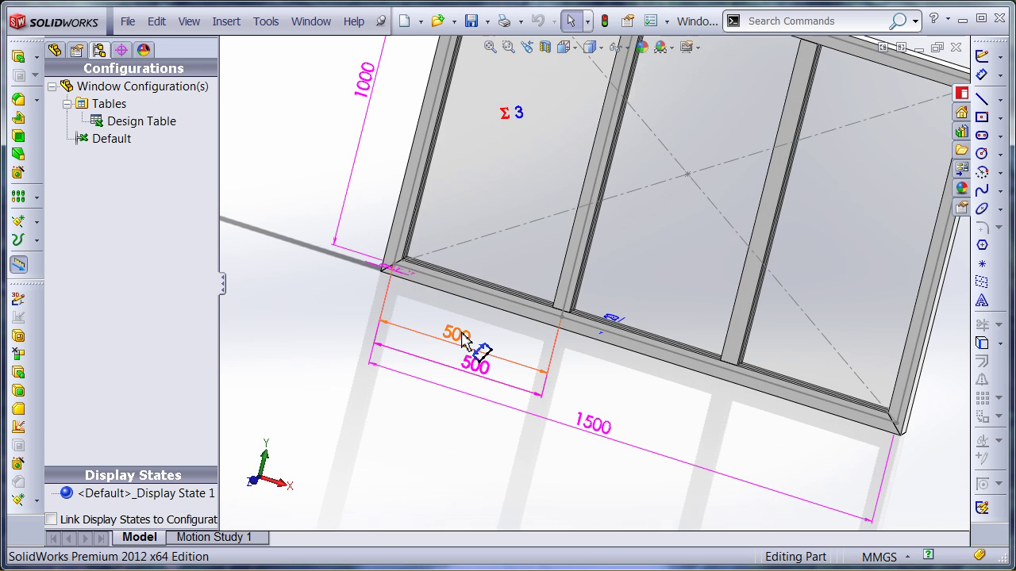
scroll(514, 326, up, 5)
middle_drag(492, 349, 448, 348)
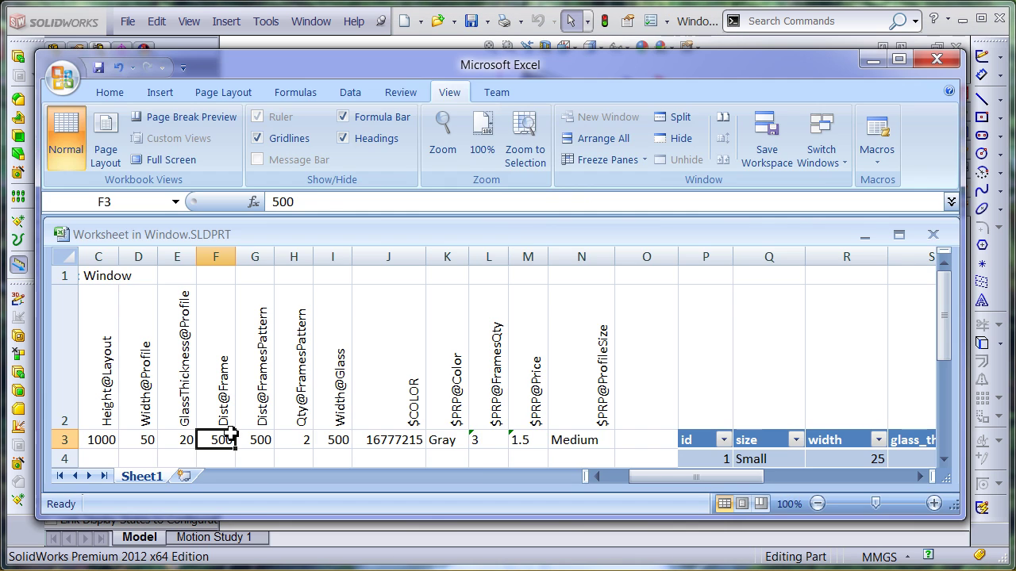
Enter =B3/L3 as the Dist@Frame formula in F3
double_click(226, 440)
text(=)
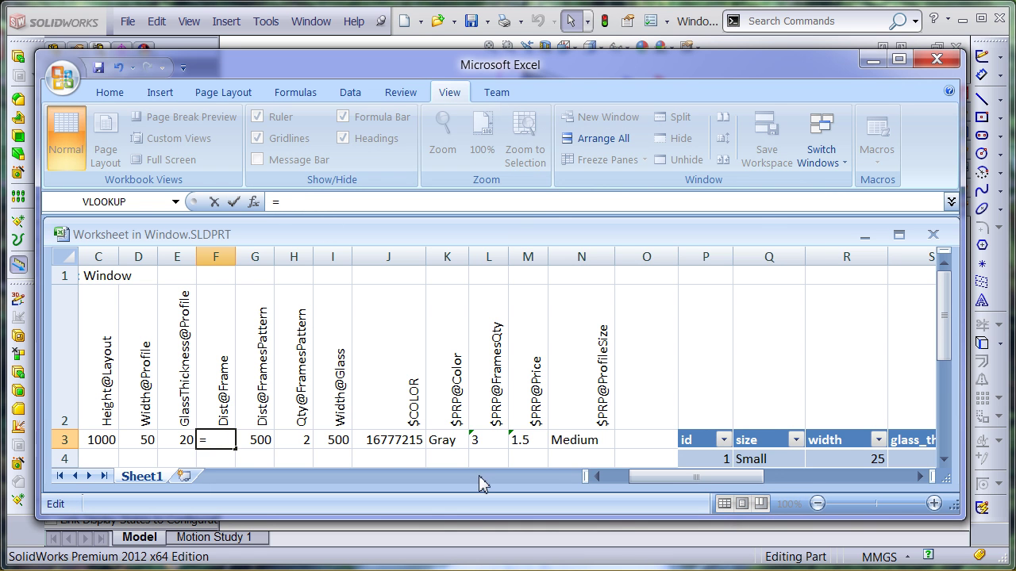
click(597, 477)
click(99, 440)
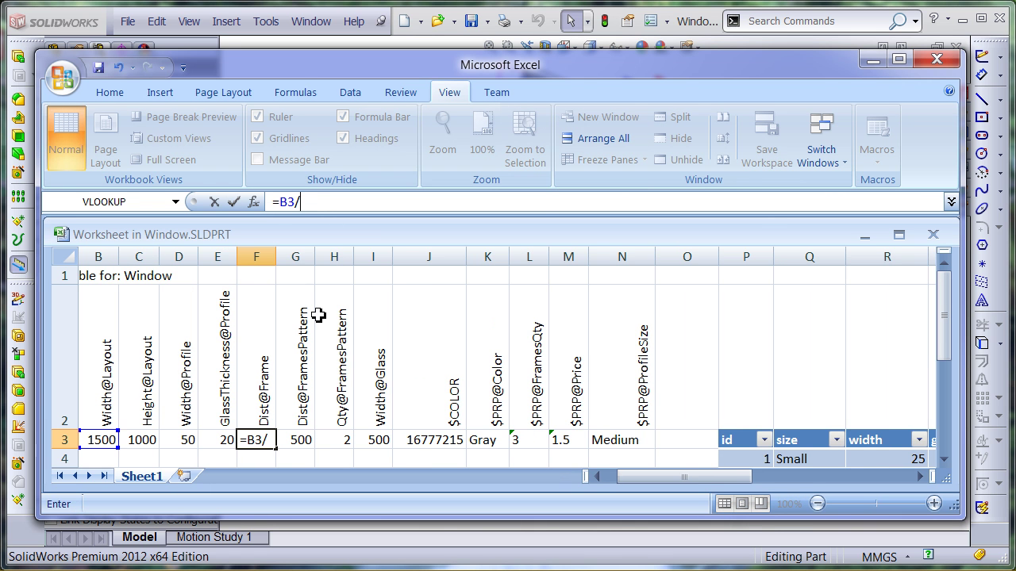
text(/)
click(532, 441)
key(Return)
click(306, 448)
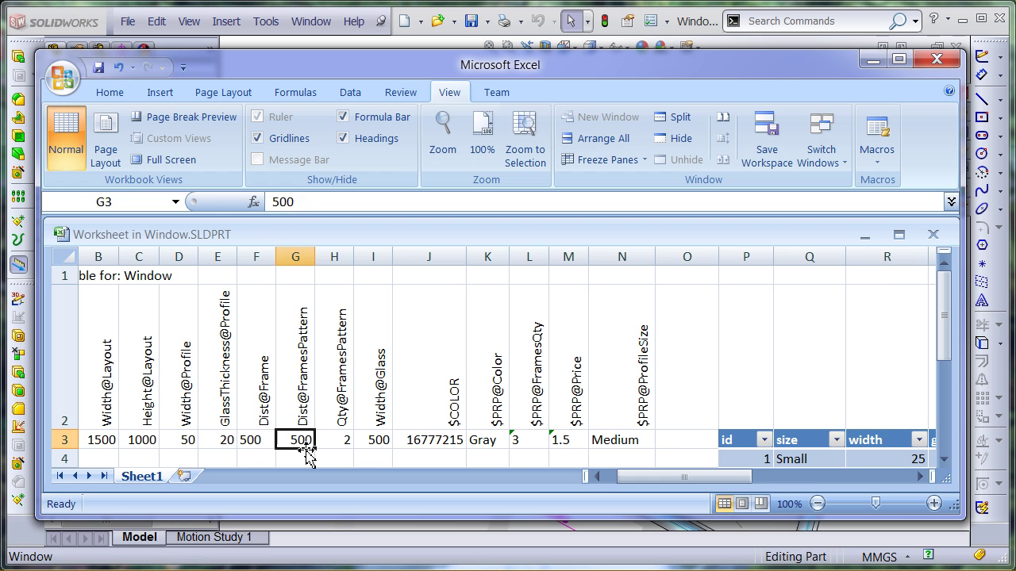
Replace H3's Qty@FramesPattern value with =IF(L3-1=0,1,L3-1)
click(333, 440)
double_click(321, 200)
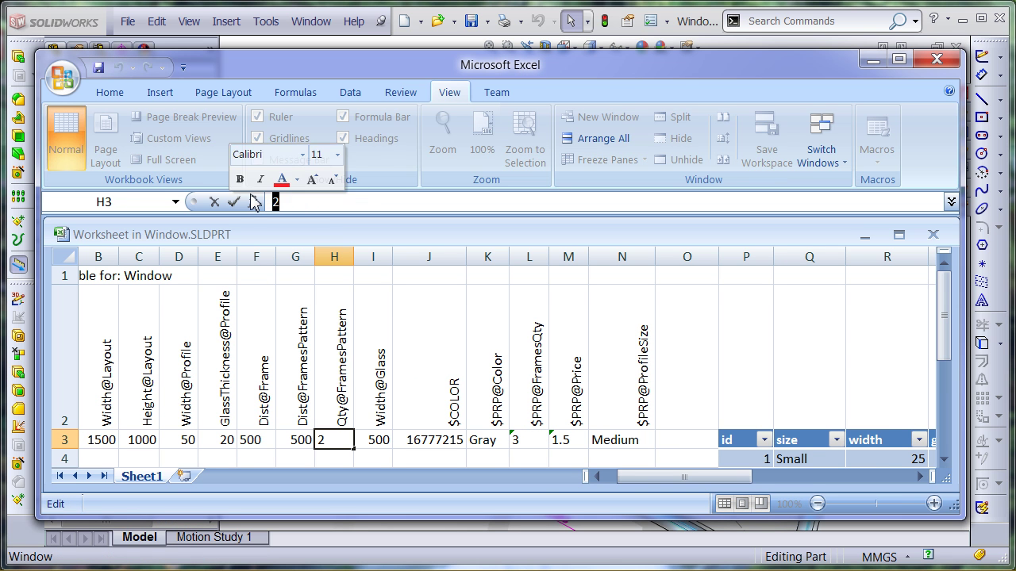
text(=if)
key(Tab)
click(532, 440)
text(-1=0,1,)
click(531, 440)
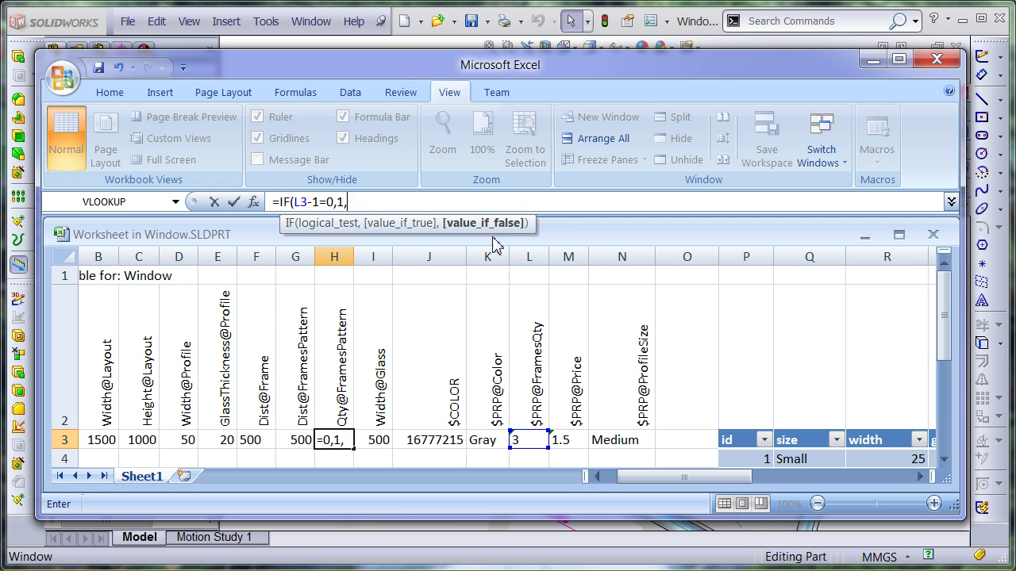
text(-1))
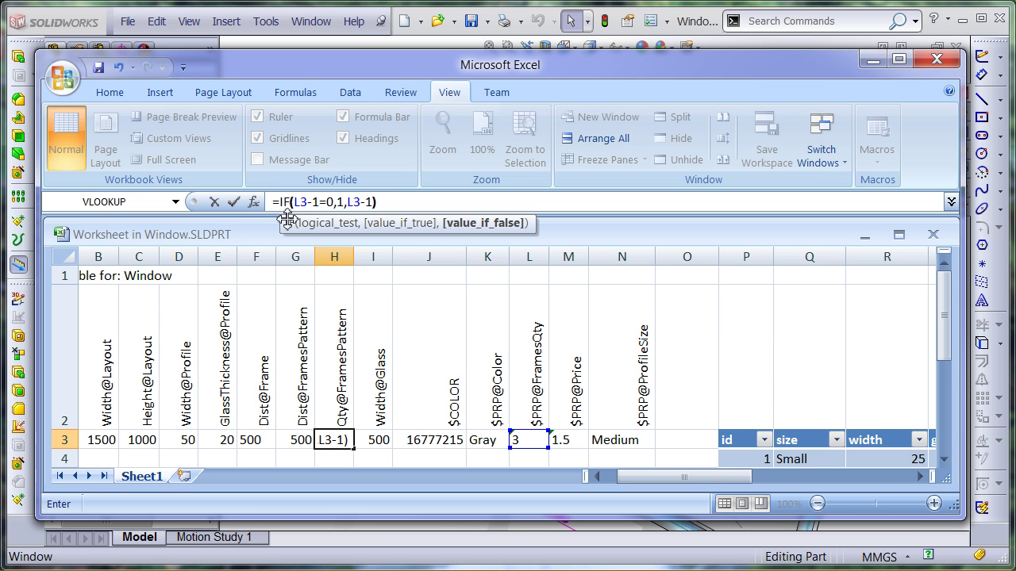
click(234, 202)
Delete the Dist@FramesPattern column (G) from the design table
click(295, 442)
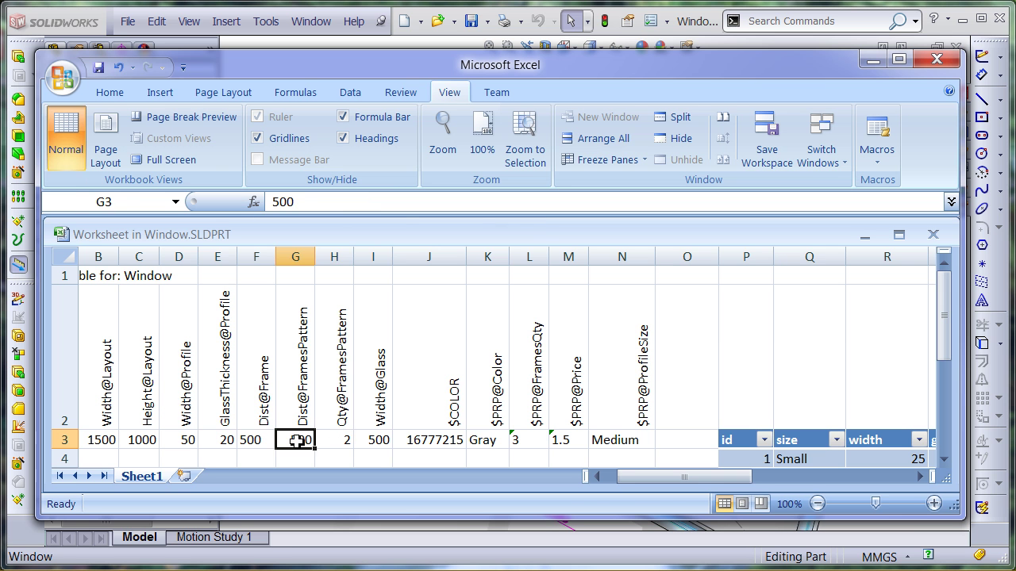
click(295, 257)
right_click(295, 257)
click(353, 387)
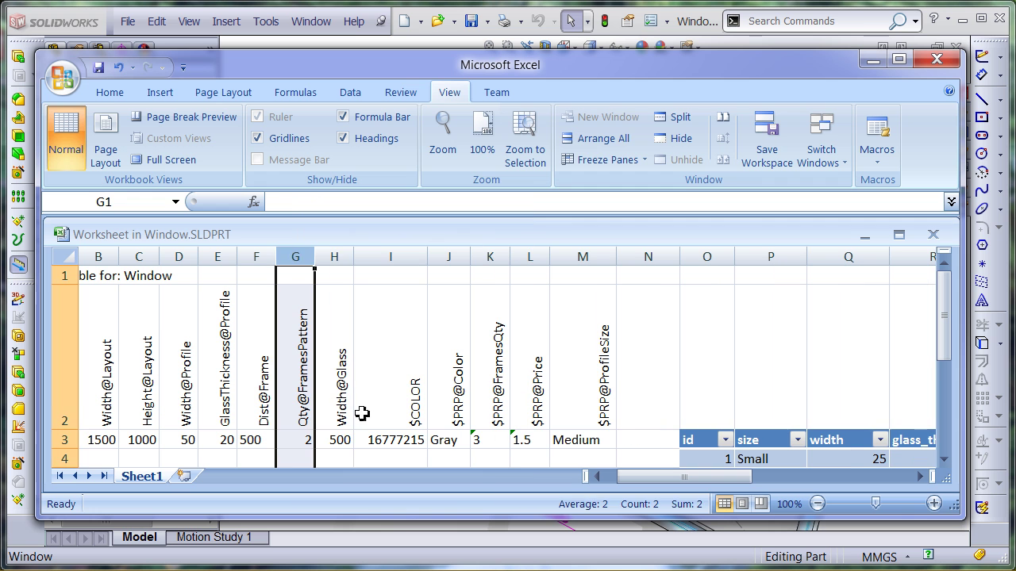
click(311, 442)
Replace Width@Glass in H3 with =IF(K3=1,B3,F3), which shows 500
click(340, 441)
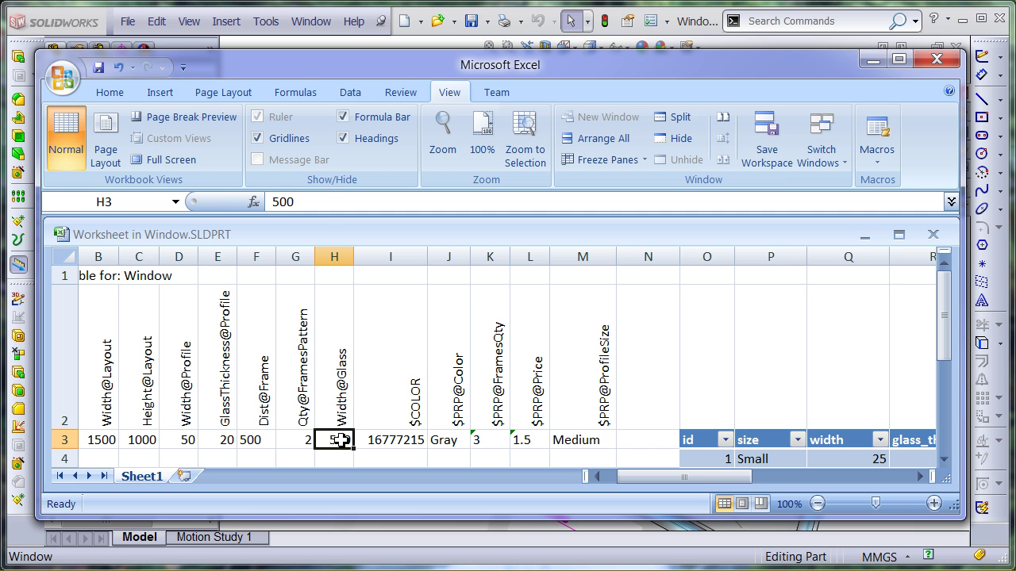
double_click(283, 202)
text(=IF()
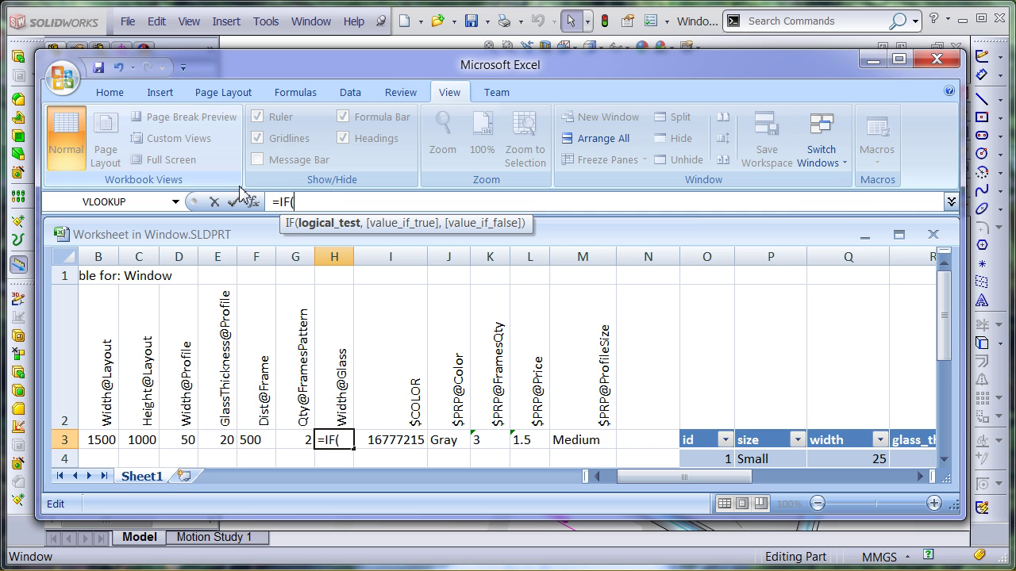
click(500, 441)
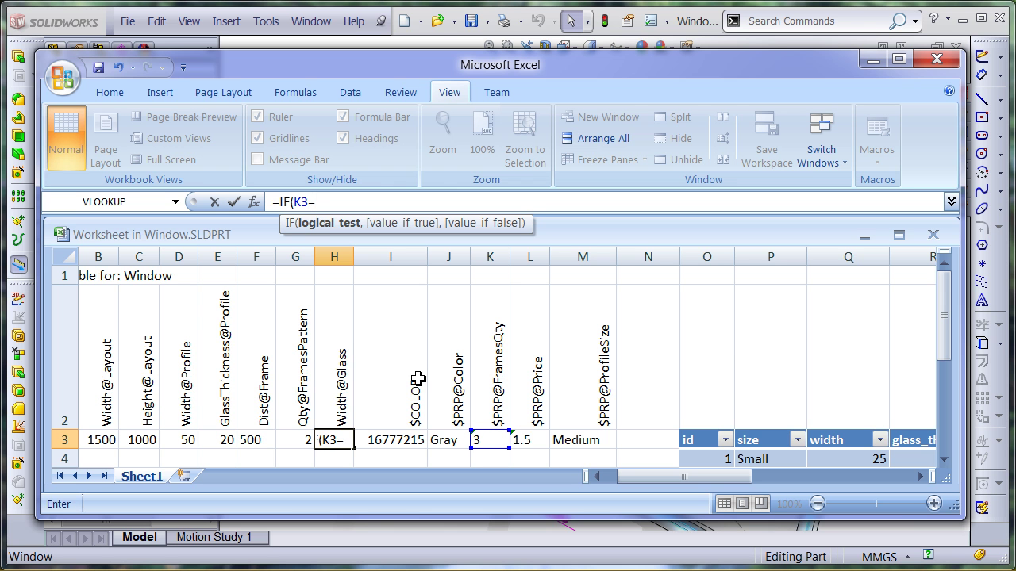
text(=1,)
click(102, 441)
text(,)
click(261, 441)
text())
key(Return)
click(394, 446)
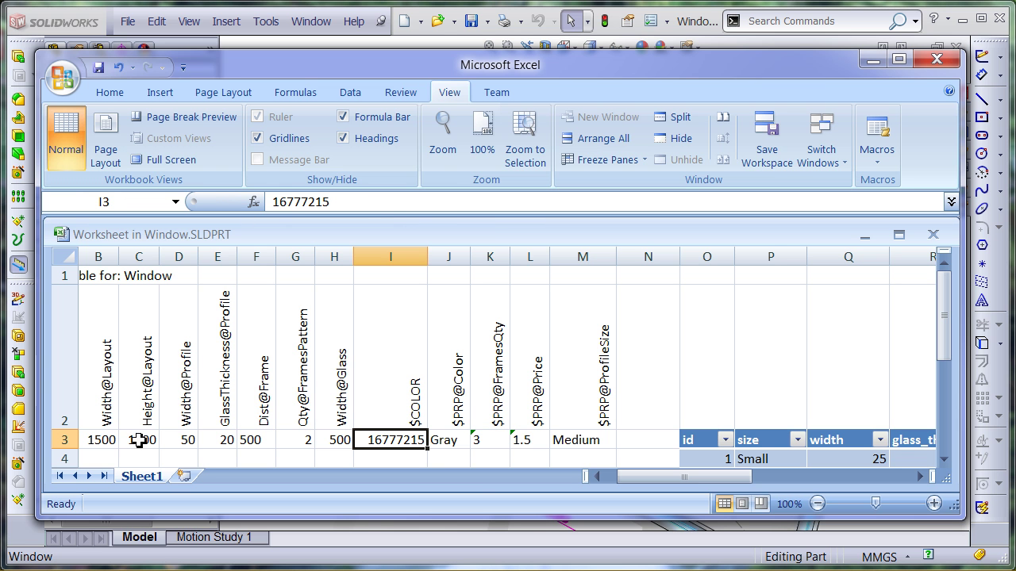
Set $COLOR in I3 to =VLOOKUP(J3,Table_windows_db_colors[[name]:[code]],2,FALSE), giving Gray's 12632256
drag(352, 200, 177, 200)
text(=V)
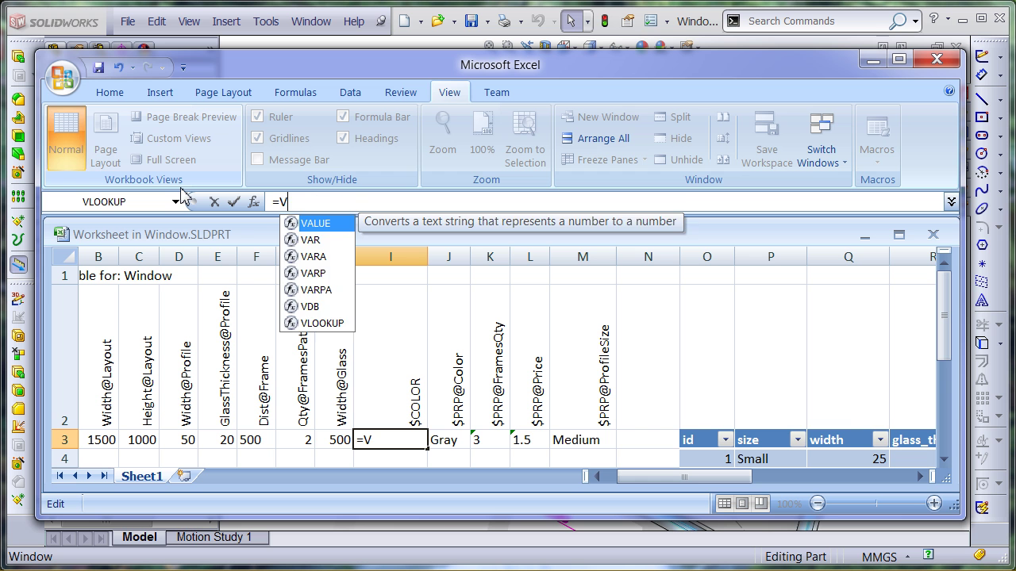
text(LOOO)
key(Tab)
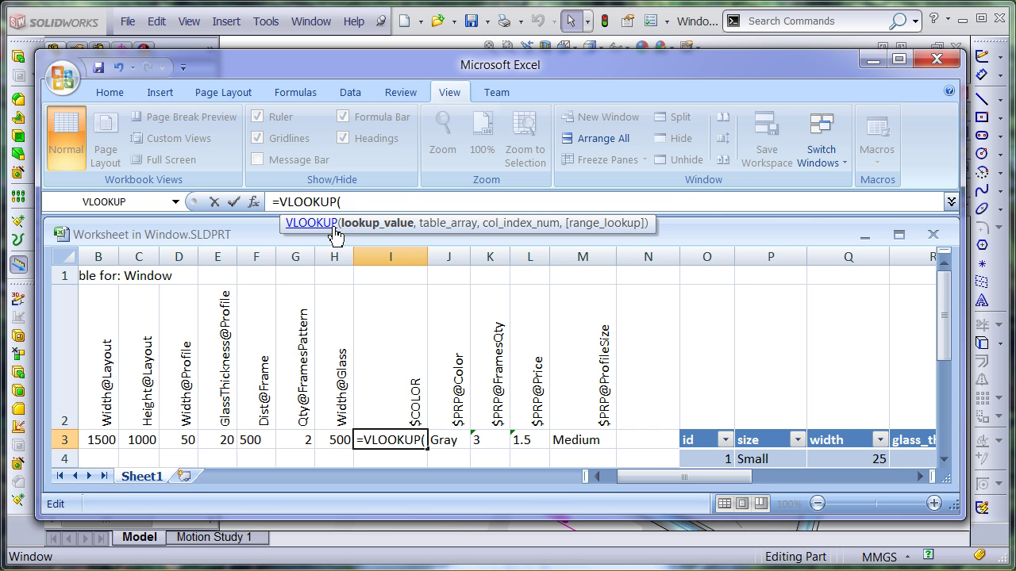
click(448, 439)
text(,)
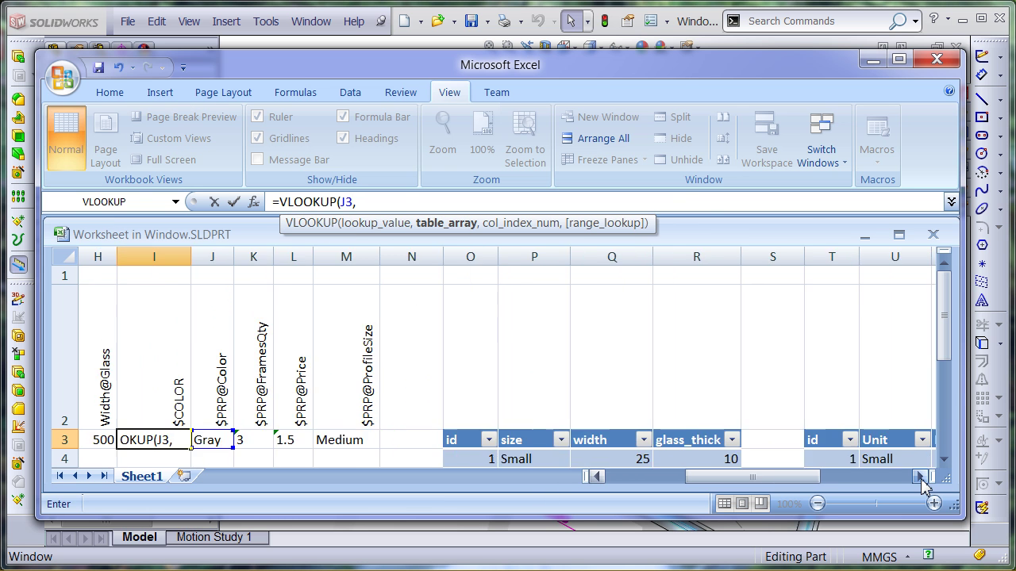
click(921, 479)
click(943, 459)
click(943, 459)
drag(730, 295, 826, 352)
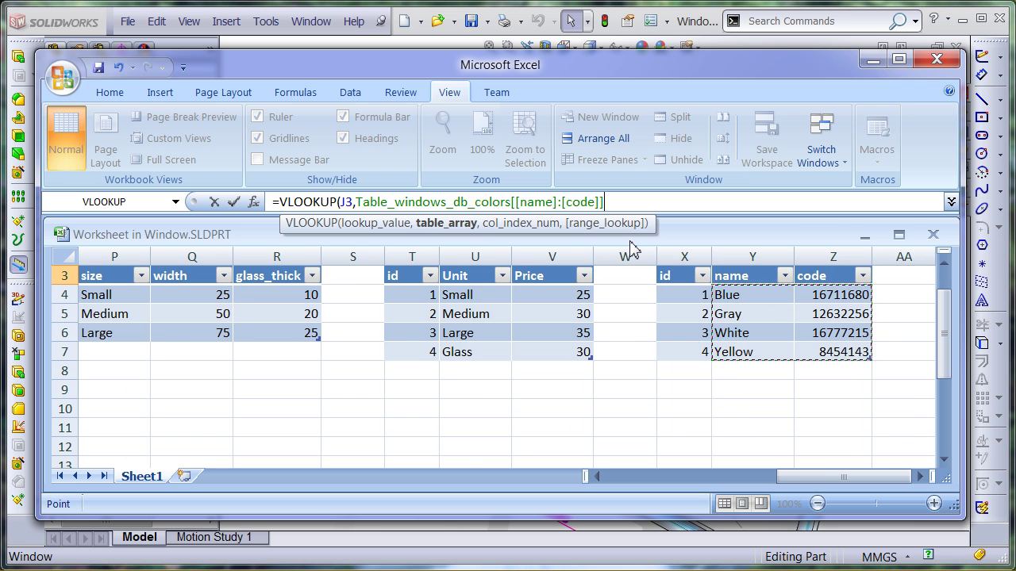
text(,2,FALSE))
click(233, 201)
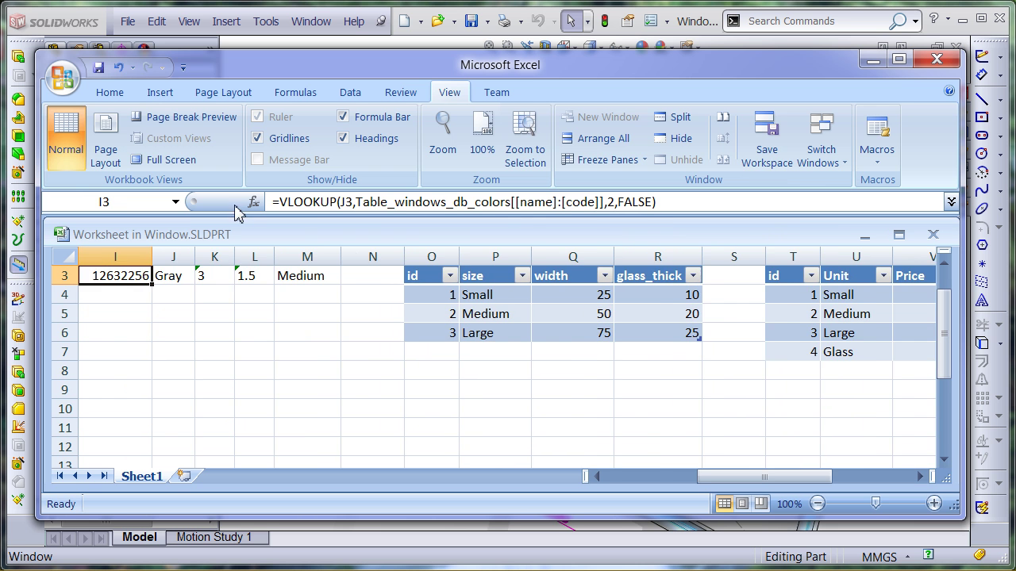
click(596, 476)
click(597, 477)
click(944, 265)
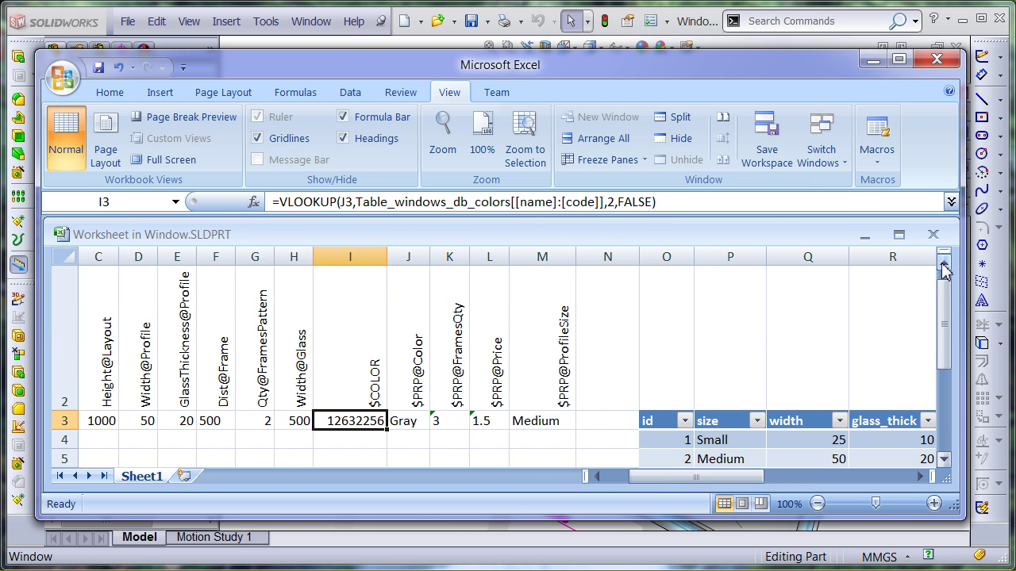
Enter the $PRP@Price formula in L3 combining frame count, dimensions /1000 and price lookups
click(492, 423)
double_click(281, 202)
text(=)
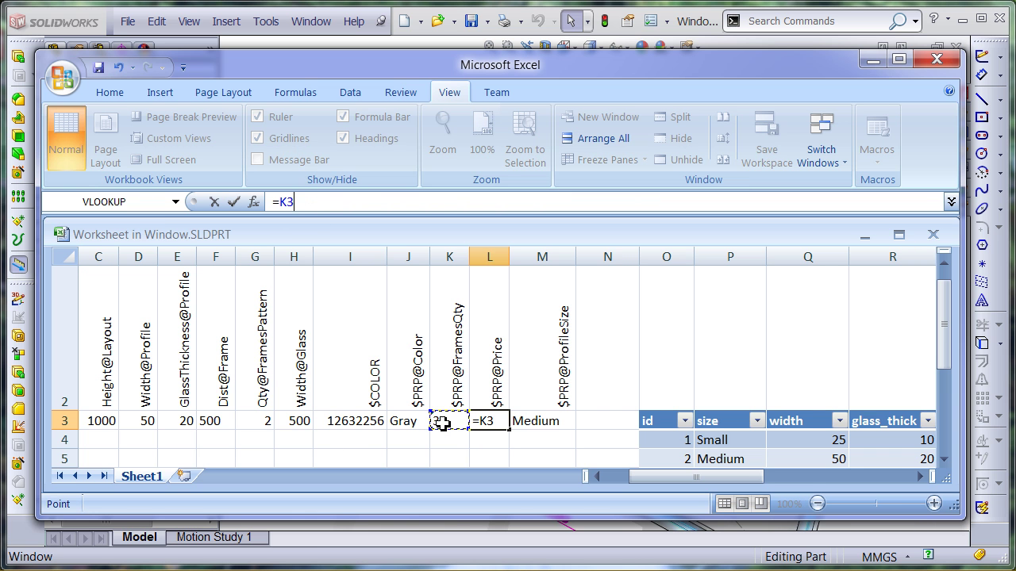
text(*)
click(596, 476)
text(C3+2)
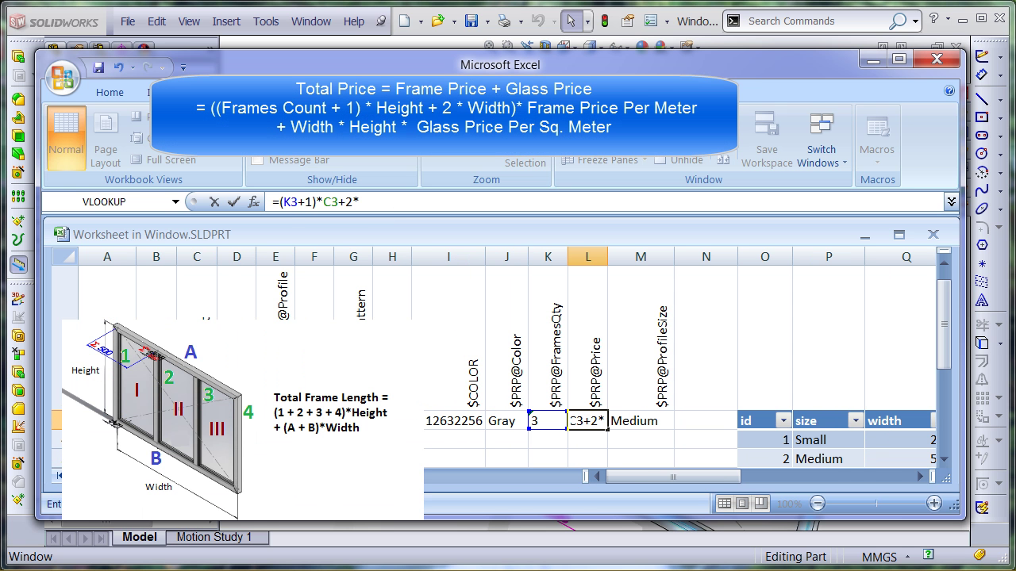
text(*B3))
click(279, 202)
text(()
click(414, 201)
text(/1000)
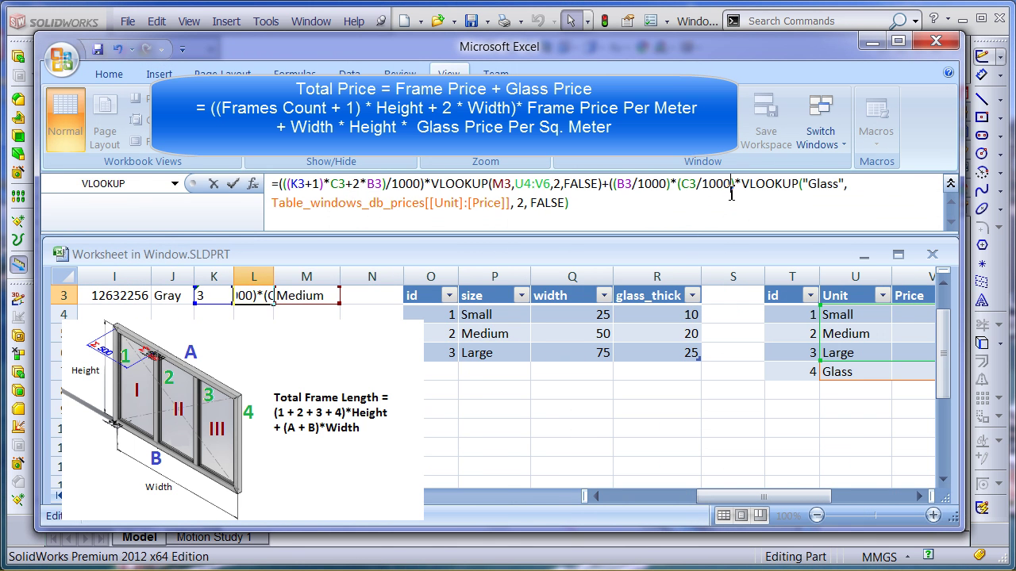
text())
click(233, 184)
Test the price with profile size Large (290), then restore Medium (255)
click(265, 315)
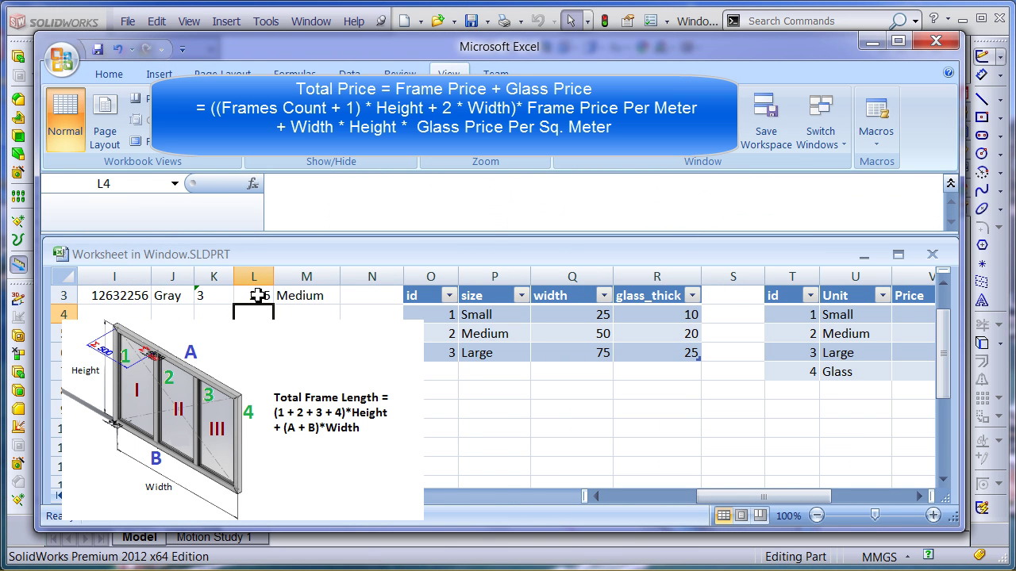
click(255, 296)
click(306, 459)
click(254, 459)
click(306, 479)
text(Large)
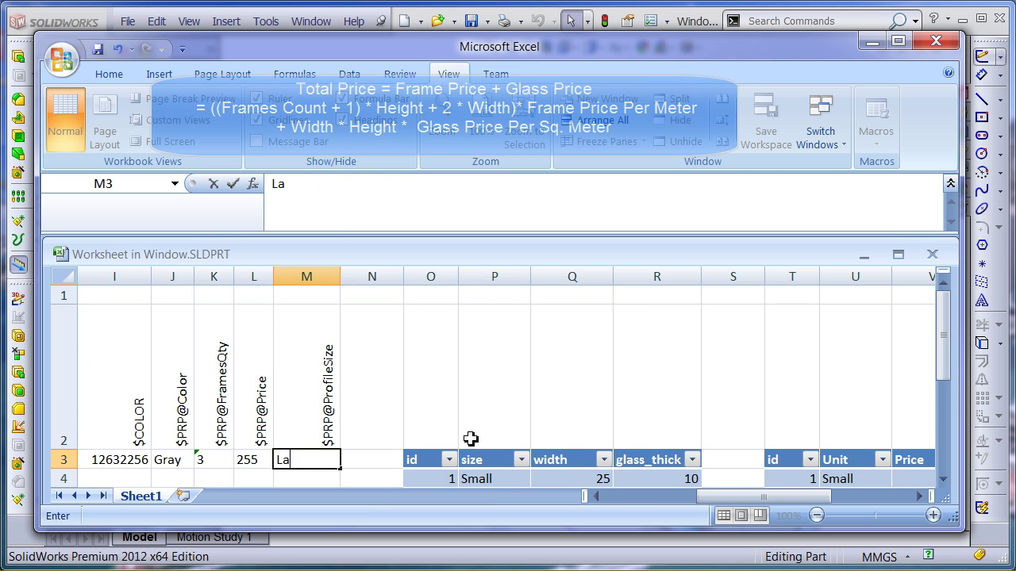
click(369, 464)
click(327, 460)
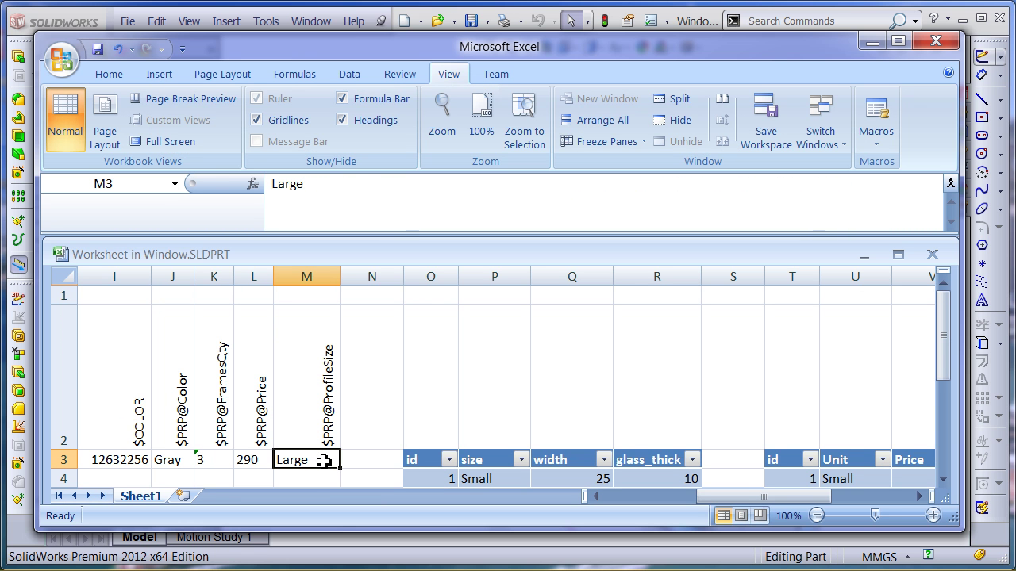
text(Medium)
click(361, 458)
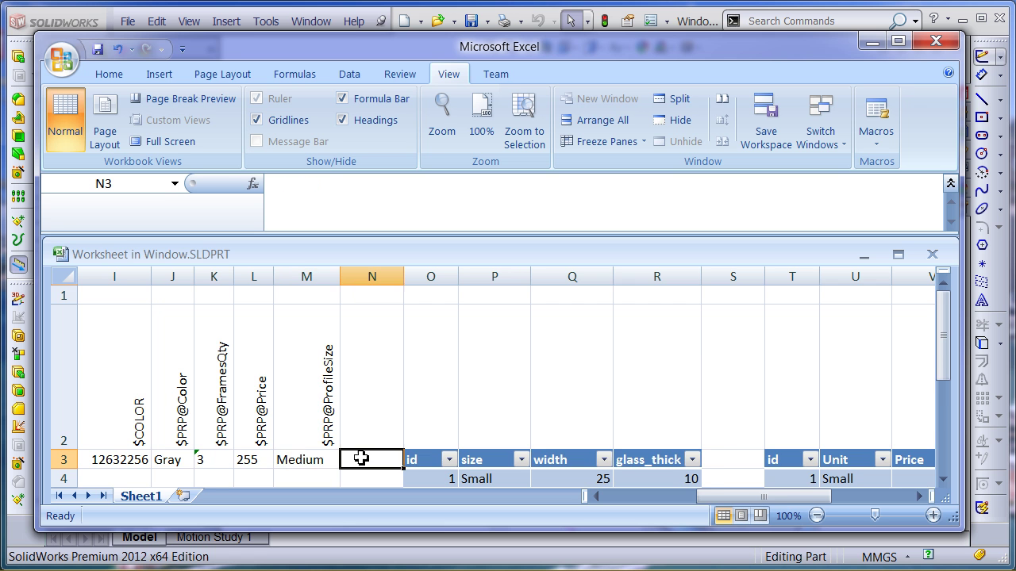
click(321, 461)
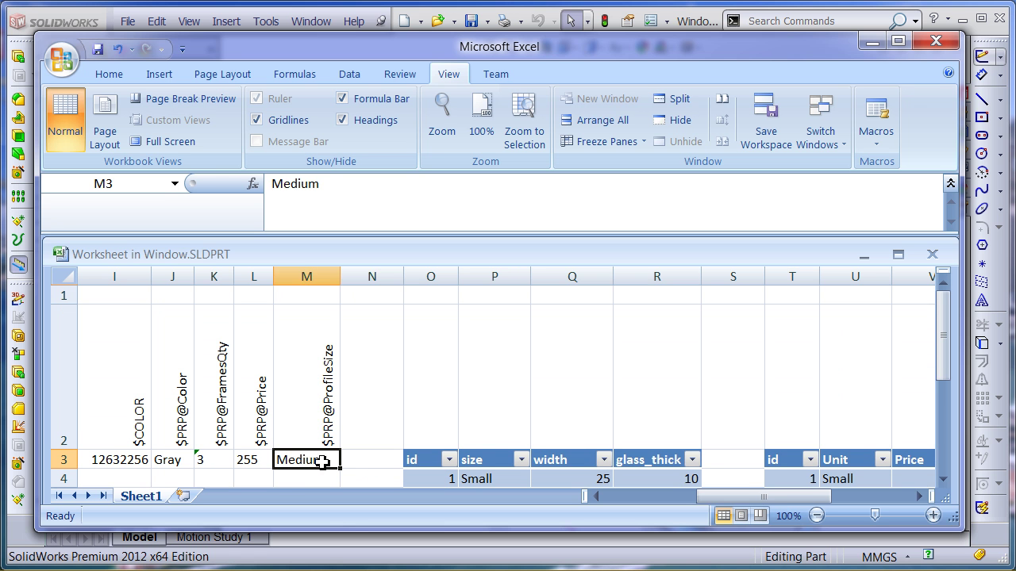
click(262, 461)
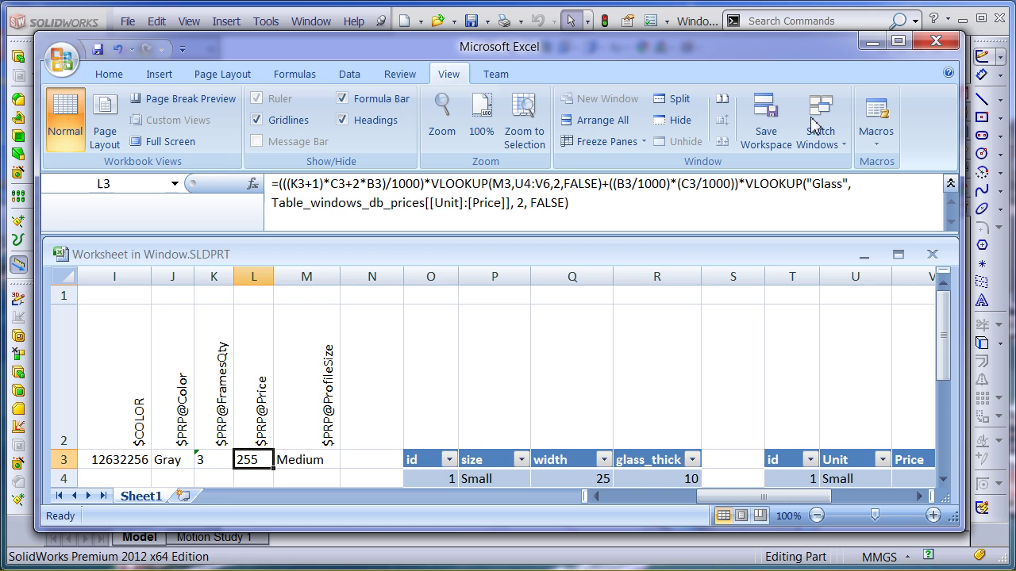
Close Excel and reopen the design table via Edit Table in New Window
click(937, 40)
click(127, 384)
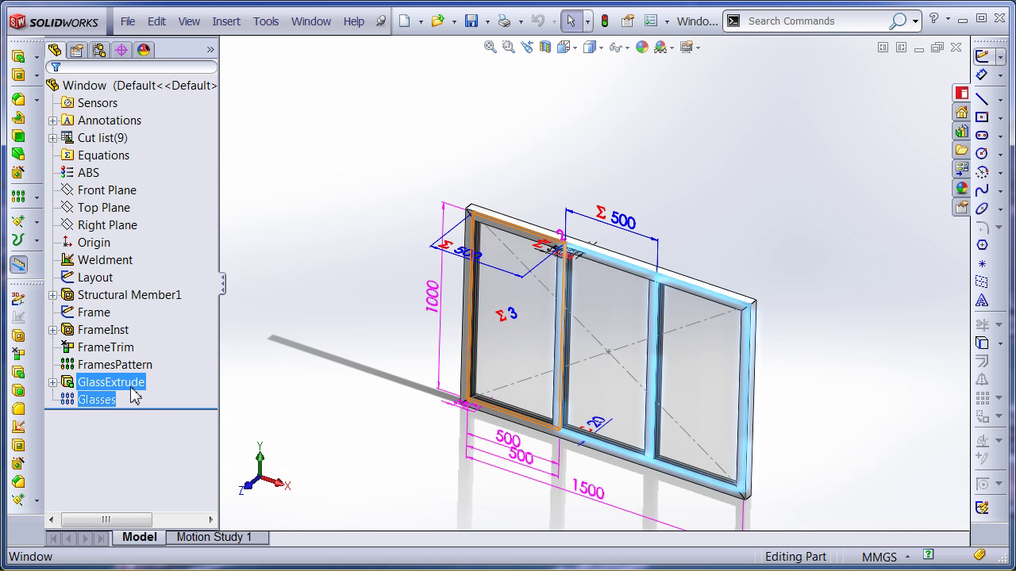
ctrl+click(95, 367)
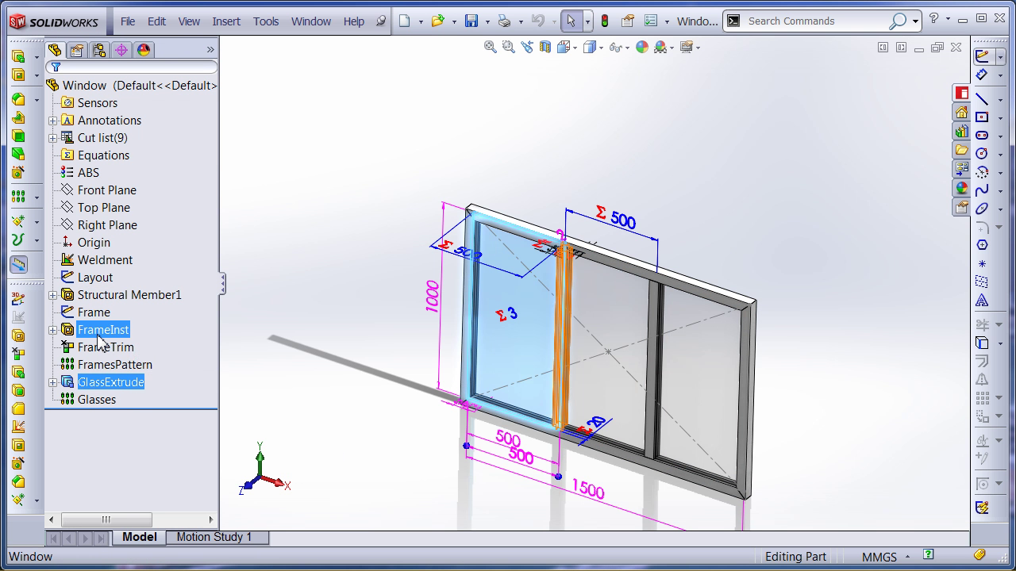
click(99, 332)
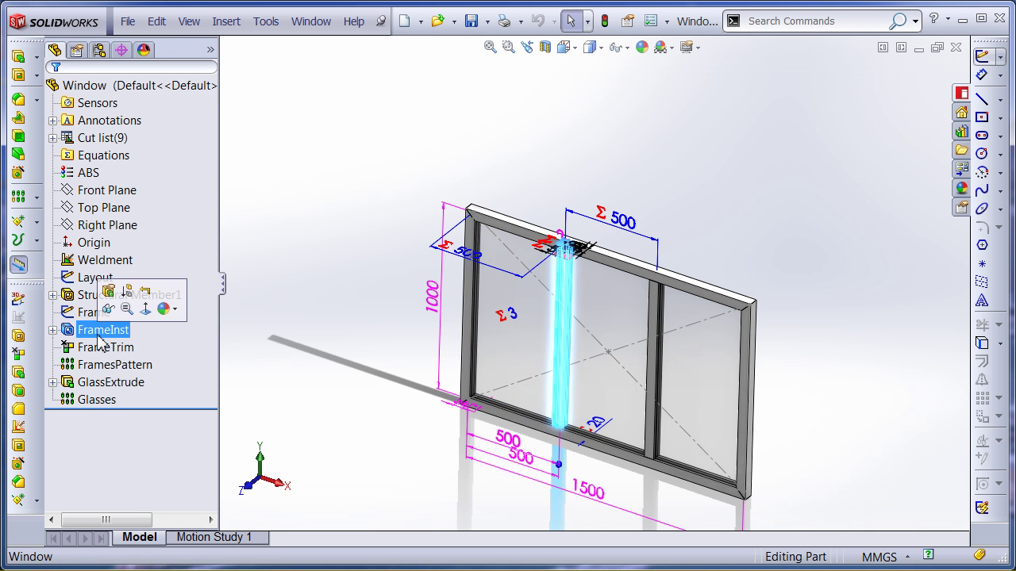
click(272, 396)
click(98, 50)
right_click(142, 121)
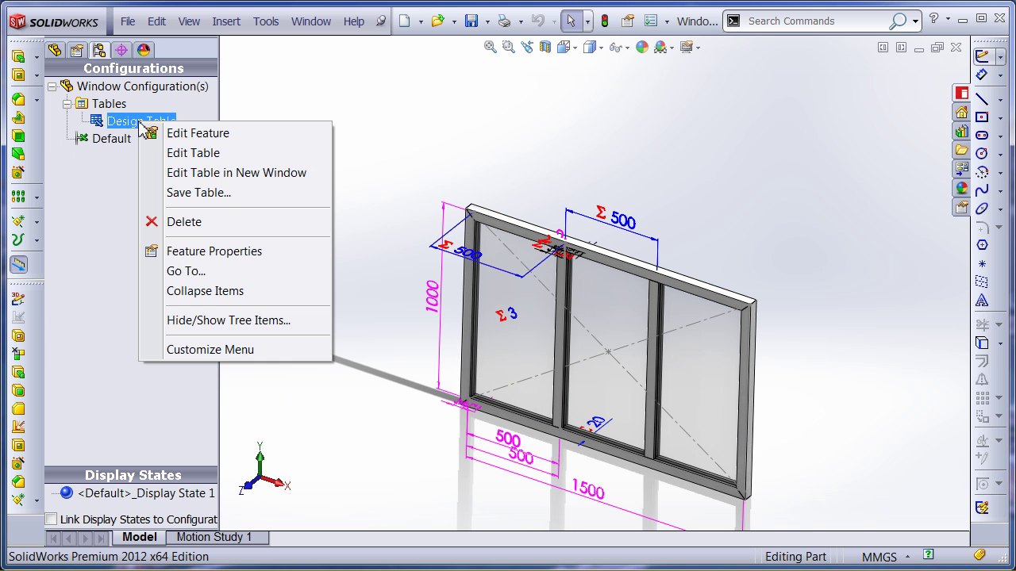
click(220, 175)
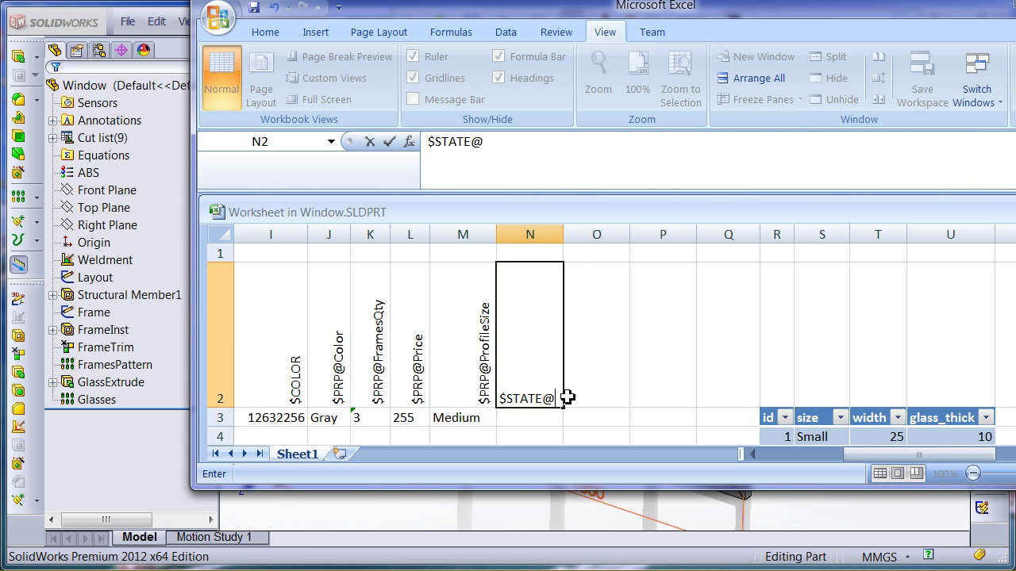
Add a $STATE@FrameInst column in N with the formula =IF(K3="1","S","U")
text(STATE@FrameInst)
key(Return)
click(474, 145)
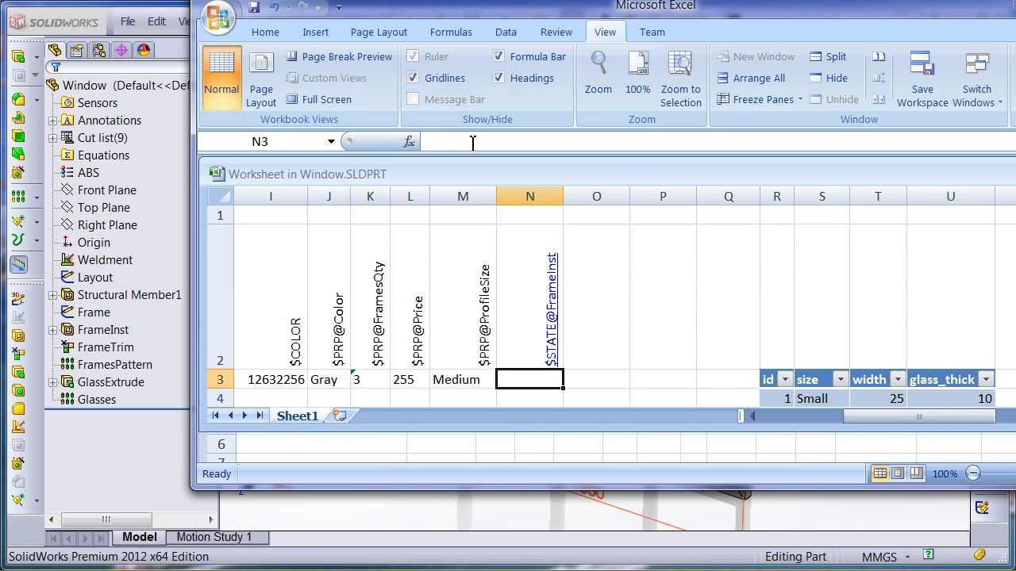
click(434, 141)
text(IF(K3="1")
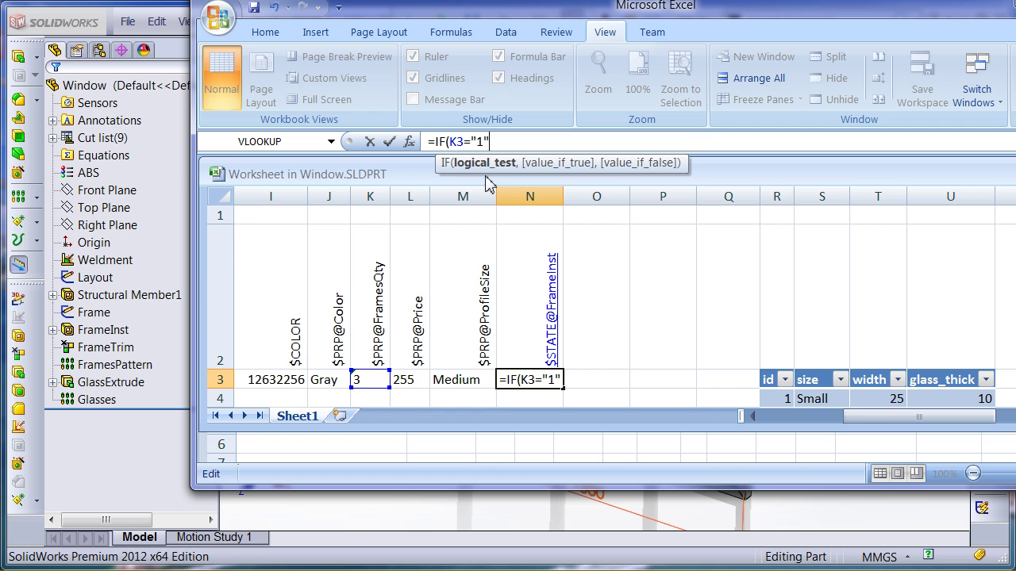
text(,)
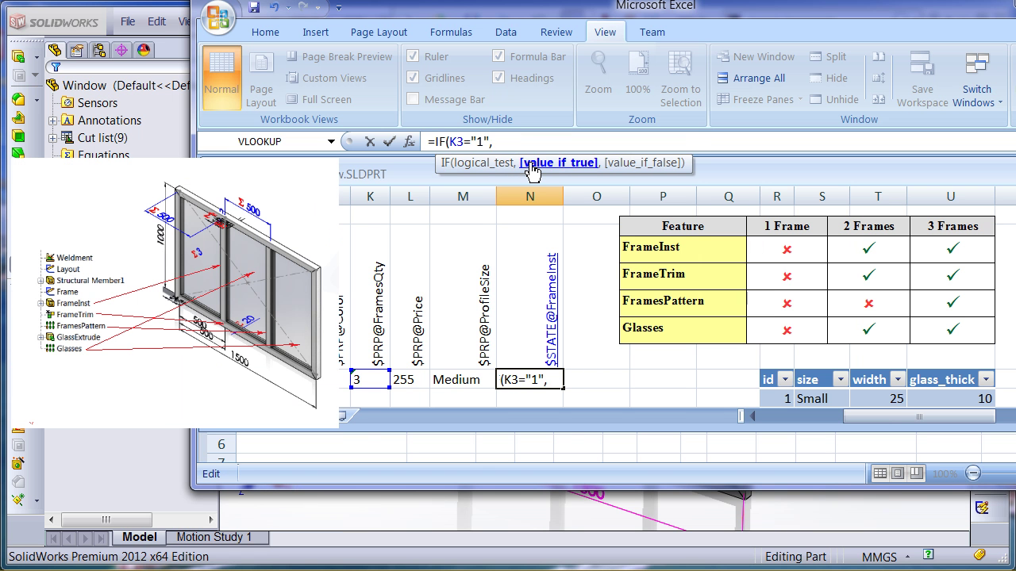
text("S","U"))
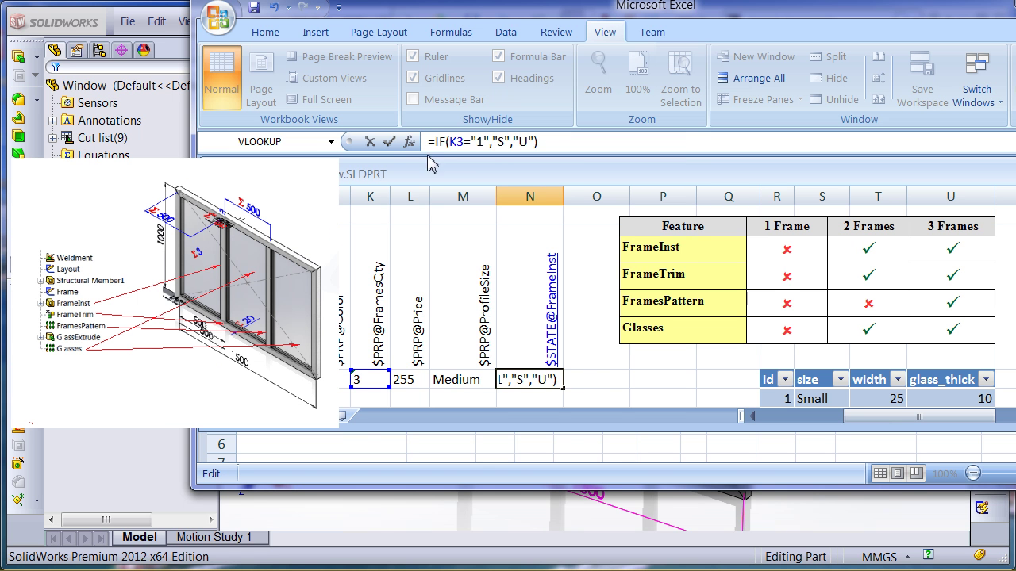
click(389, 141)
right_click(512, 381)
click(547, 565)
key(Return)
click(492, 142)
click(389, 142)
Copy the state header to O2 renamed $STATE@FrameTrim, and set FramesQty K3 to 1
click(591, 379)
key(ctrl+v)
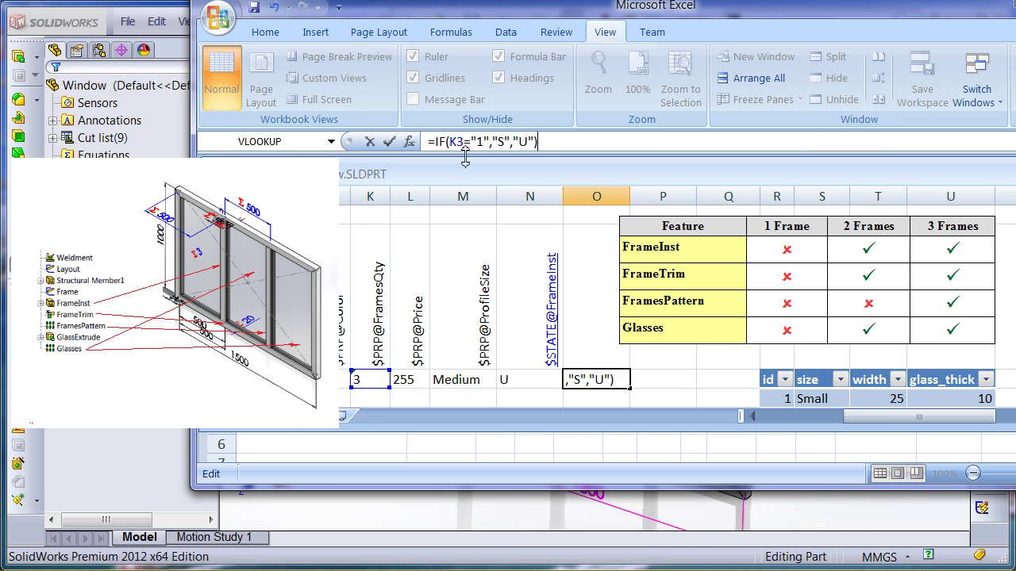
click(530, 298)
key(ctrl+c)
click(596, 298)
key(ctrl+v)
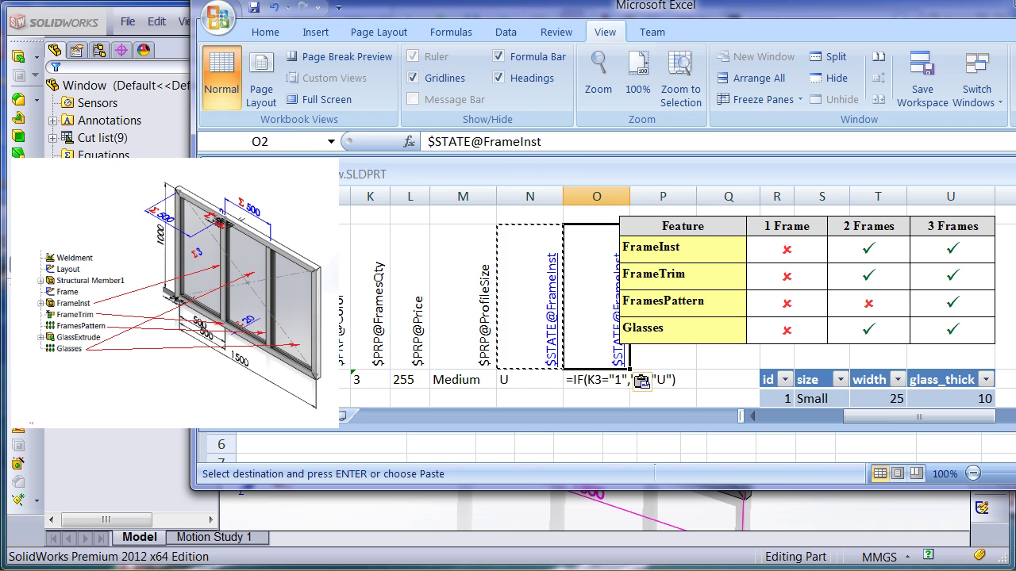
drag(447, 142, 476, 143)
text(Trim)
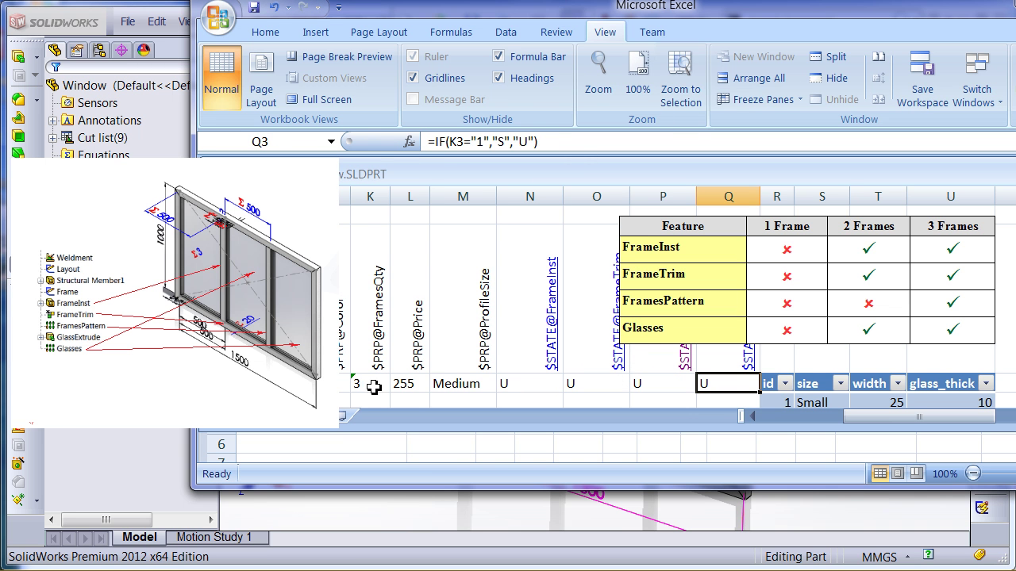
click(373, 386)
text(1)
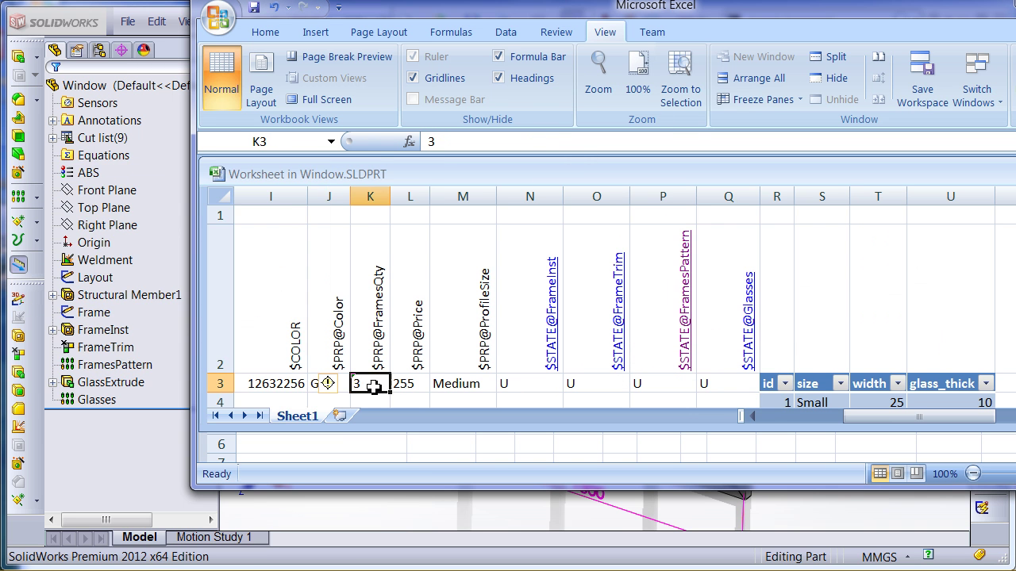
click(375, 353)
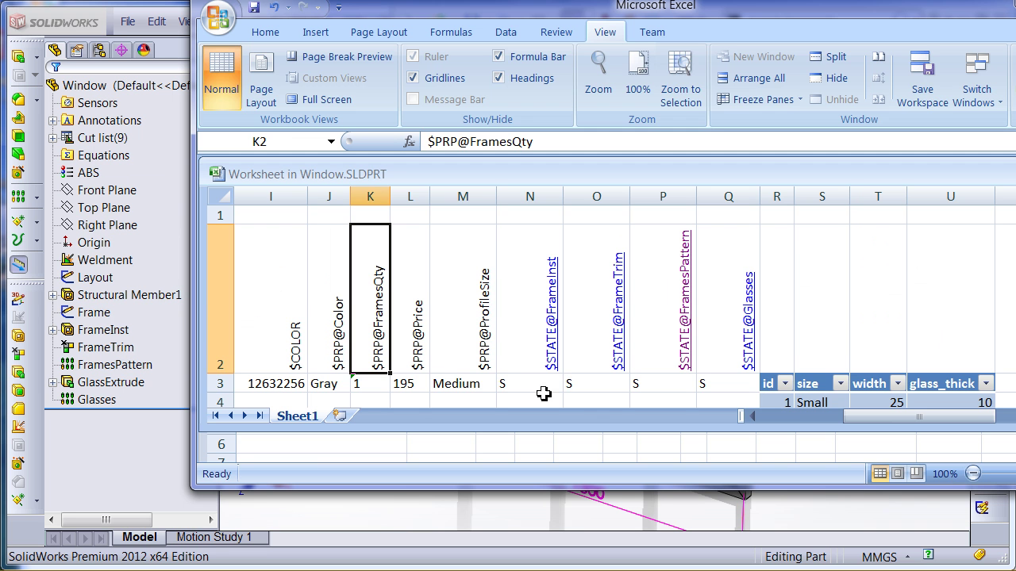
Try frame counts of 2 and then 3 in the FramesQty cell
click(379, 387)
text(2)
click(432, 386)
click(379, 387)
text(3)
click(437, 385)
drag(437, 385, 182, 386)
Make the configuration name in A3 =K3&" Frames "&B3&"X"&C3, reading '3 Frames 1500X1000'
click(262, 383)
drag(475, 141, 381, 143)
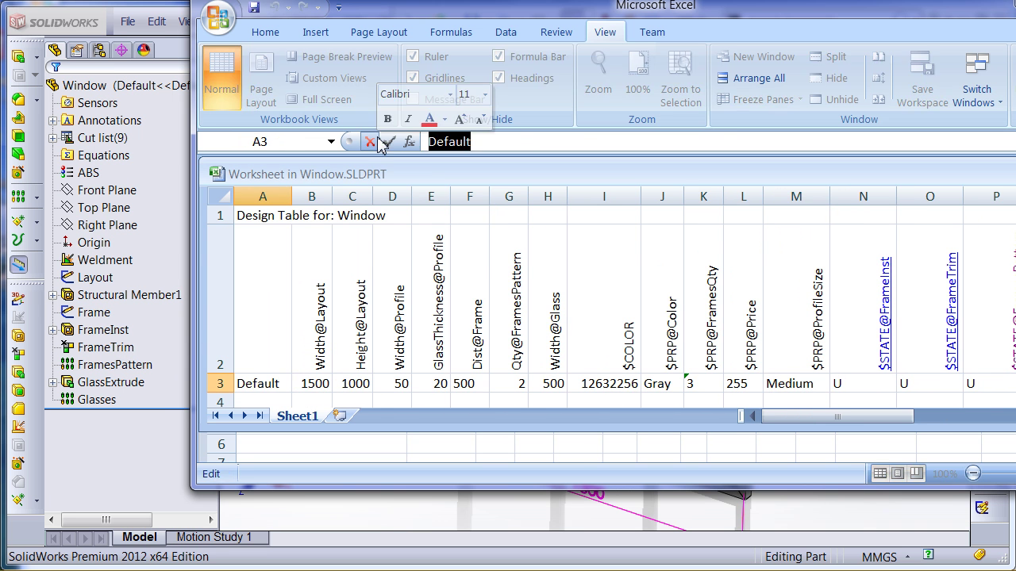
text(=)
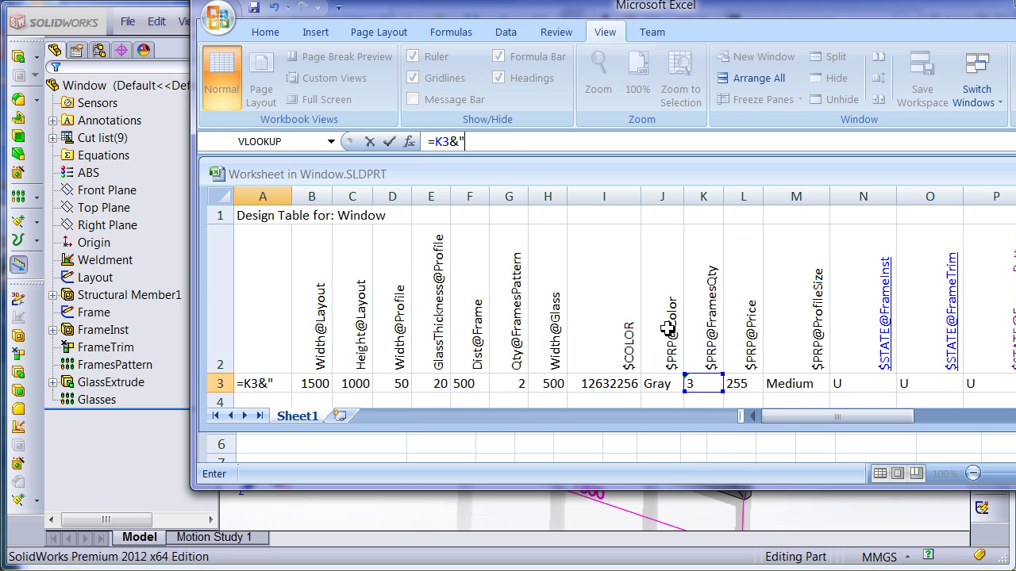
text(K3&" Frames "&)
click(317, 384)
text(&"X"&)
click(355, 385)
key(Return)
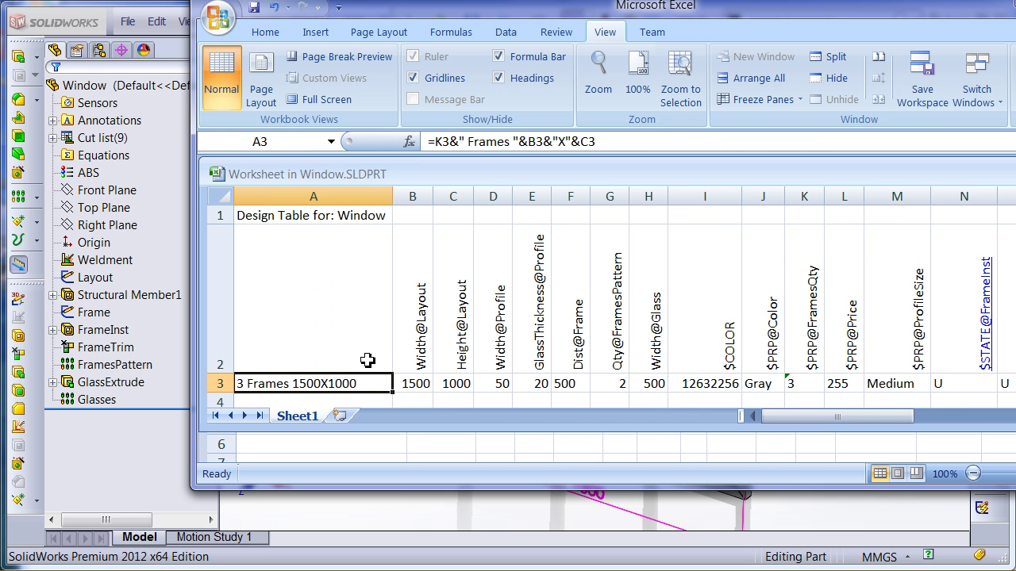
click(499, 385)
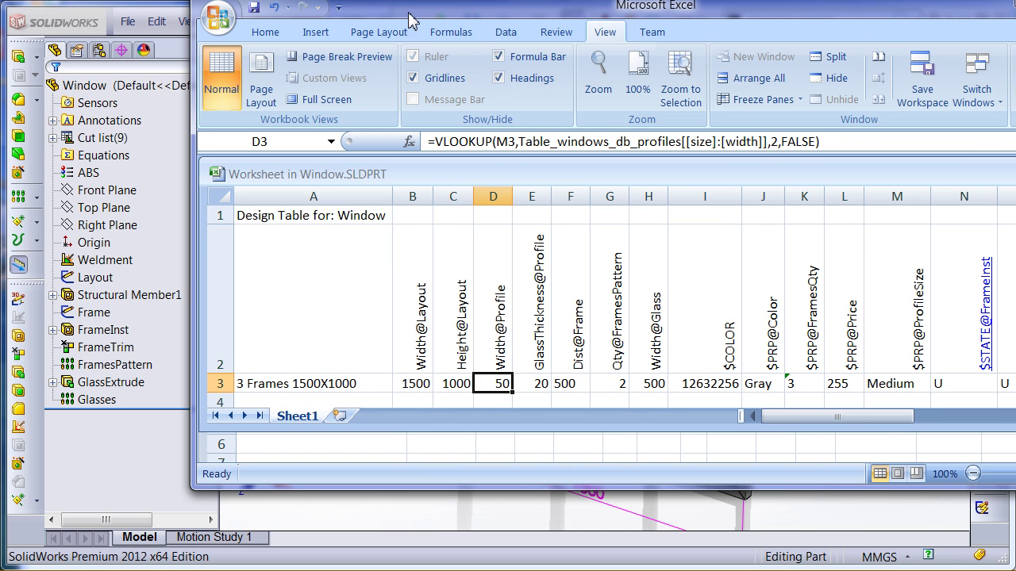
drag(424, 16, 224, 35)
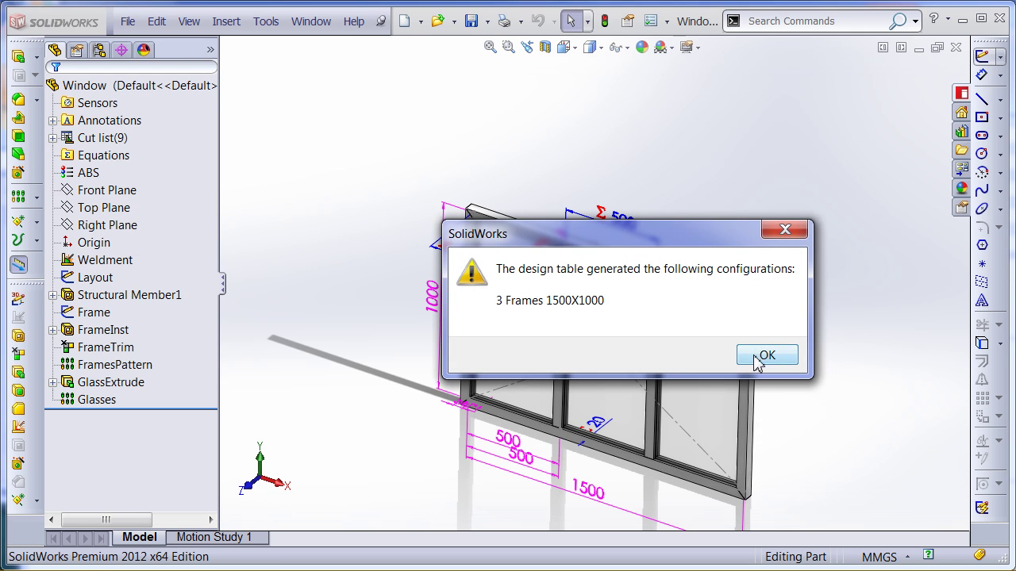
Activate the 3 Frames 1500X1000 configuration and delete the Default configuration
click(756, 361)
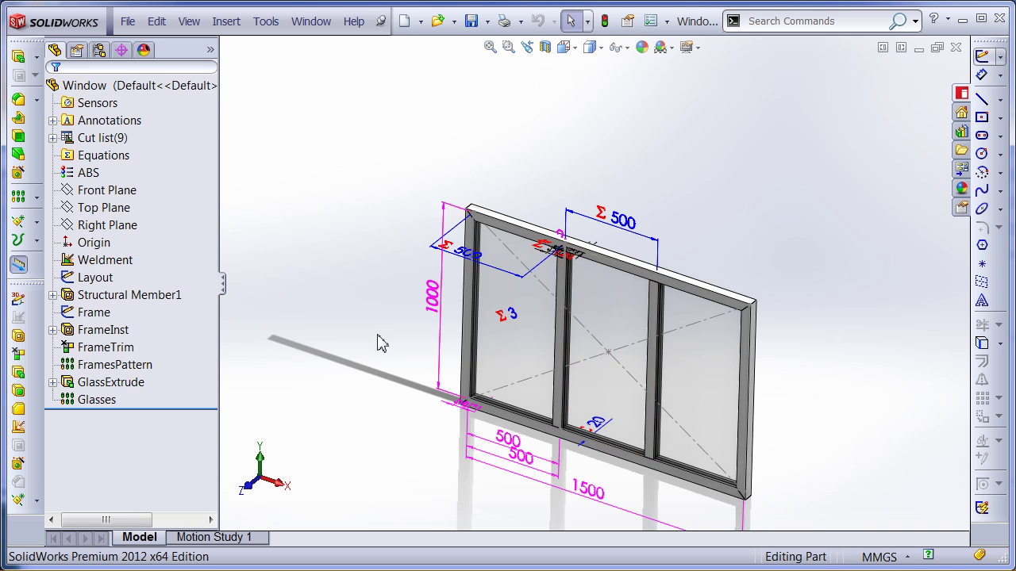
click(99, 50)
click(118, 123)
click(106, 156)
click(103, 138)
double_click(107, 157)
right_click(108, 156)
click(229, 238)
click(758, 220)
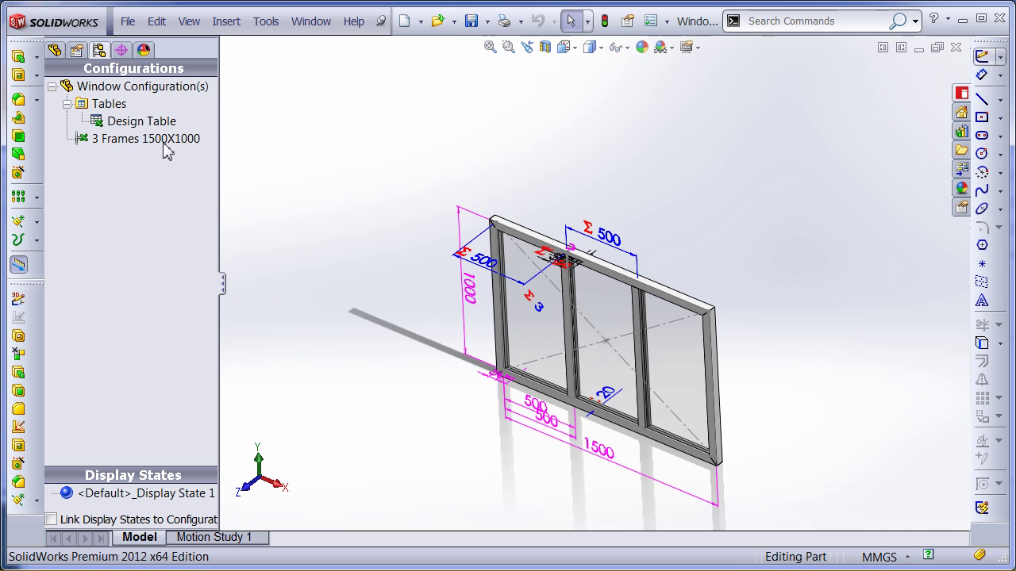
Reopen the design table in a new window and set FramesQty to 2 and colour Blue
click(135, 122)
right_click(134, 122)
click(213, 176)
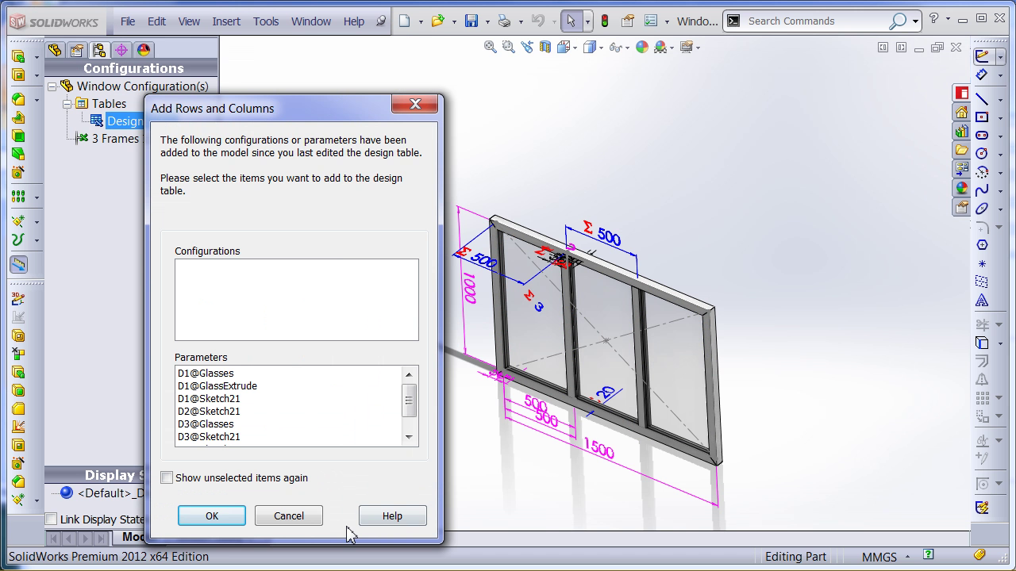
click(288, 516)
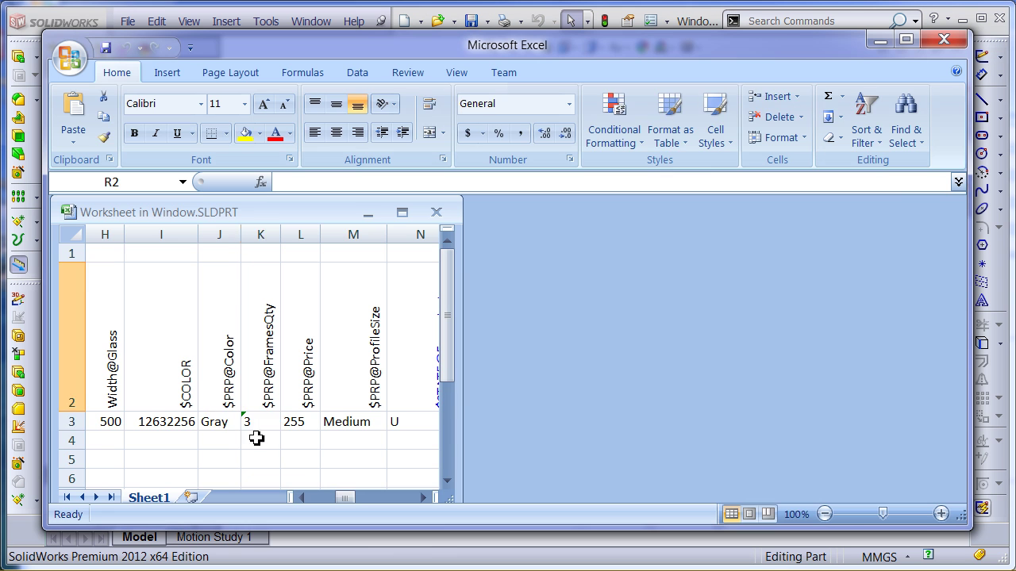
click(262, 424)
text(2)
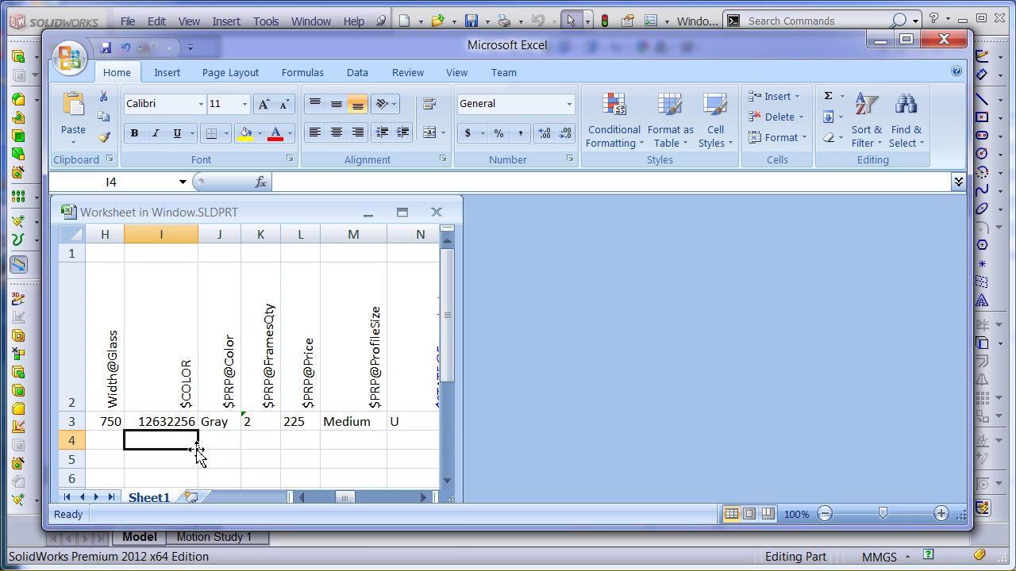
click(222, 426)
text(Blue)
click(190, 455)
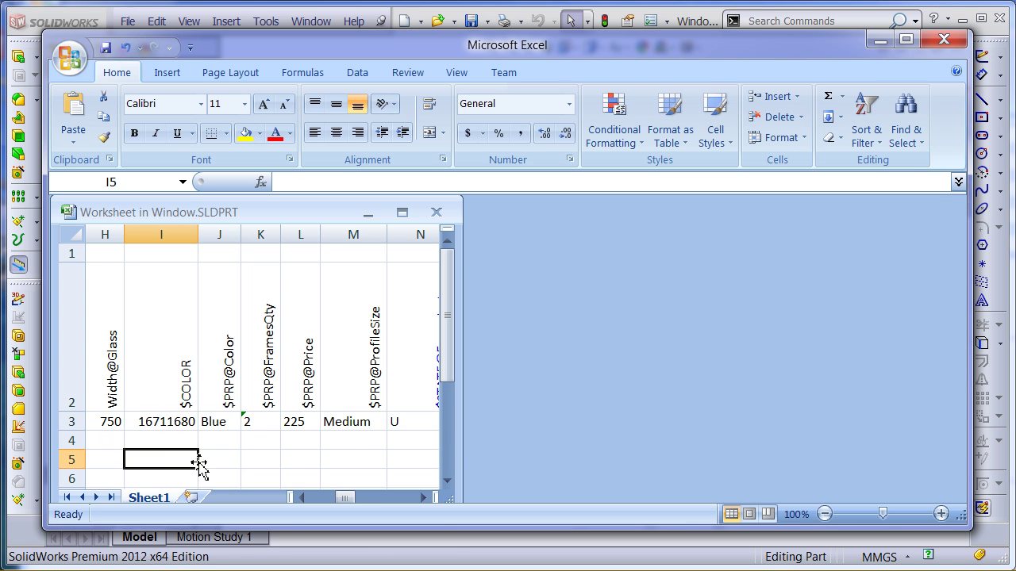
Set width 2500 and height 2000, close Excel, and activate '2 Frames 2500X2000'
click(303, 498)
click(267, 426)
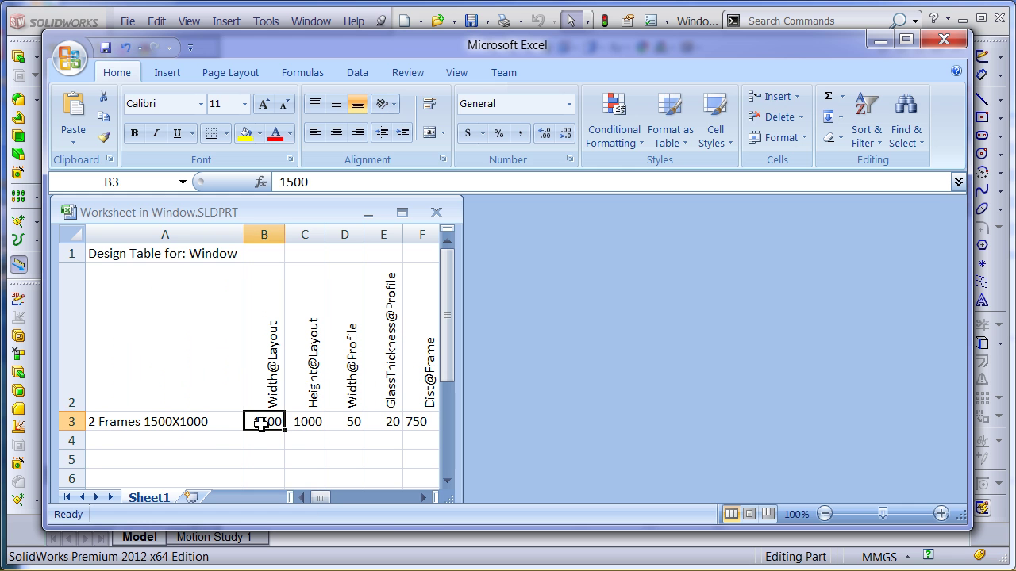
double_click(268, 426)
drag(262, 426, 256, 426)
text(2)
double_click(301, 422)
click(310, 451)
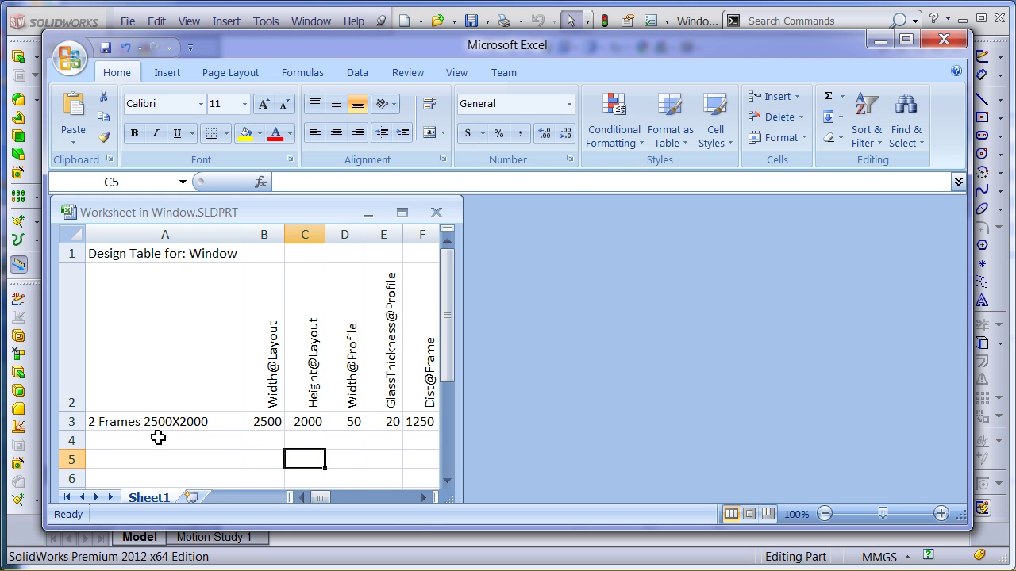
click(944, 39)
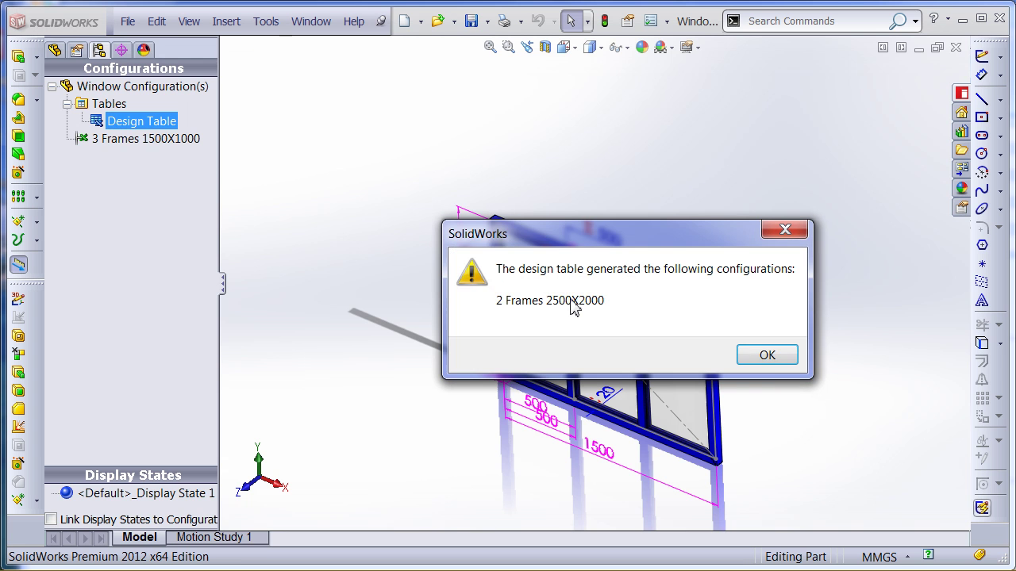
click(768, 356)
double_click(146, 138)
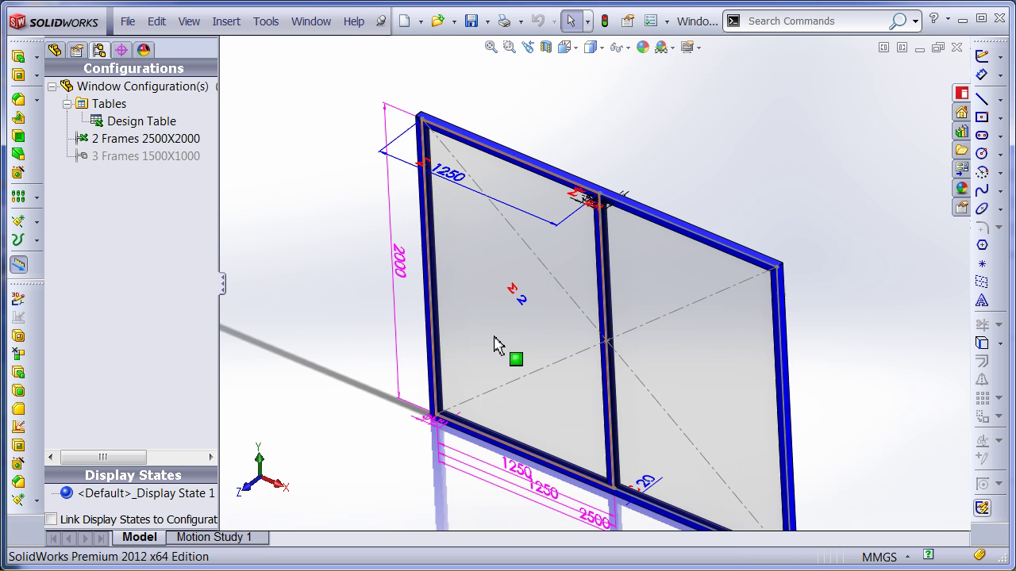
scroll(412, 410, up, 2)
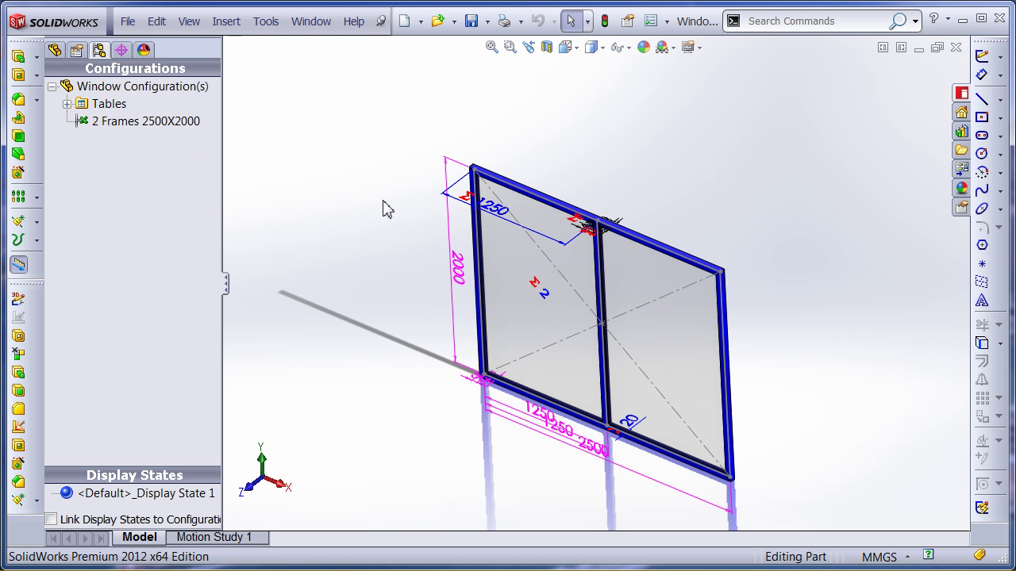
In the Configuration Publisher, add a Width number field linked to Width@Layout with range 100–10000
right_click(101, 87)
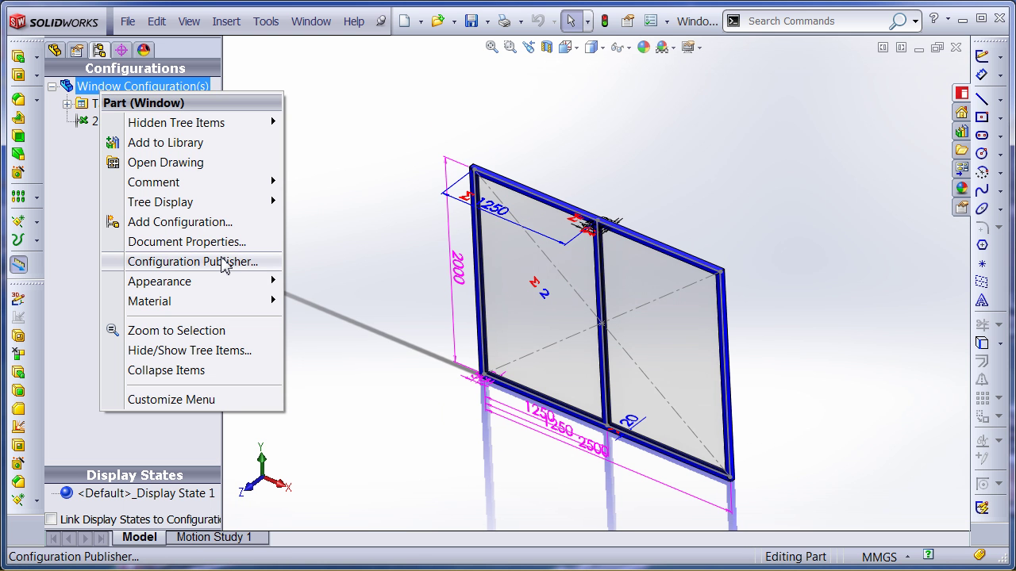
click(225, 261)
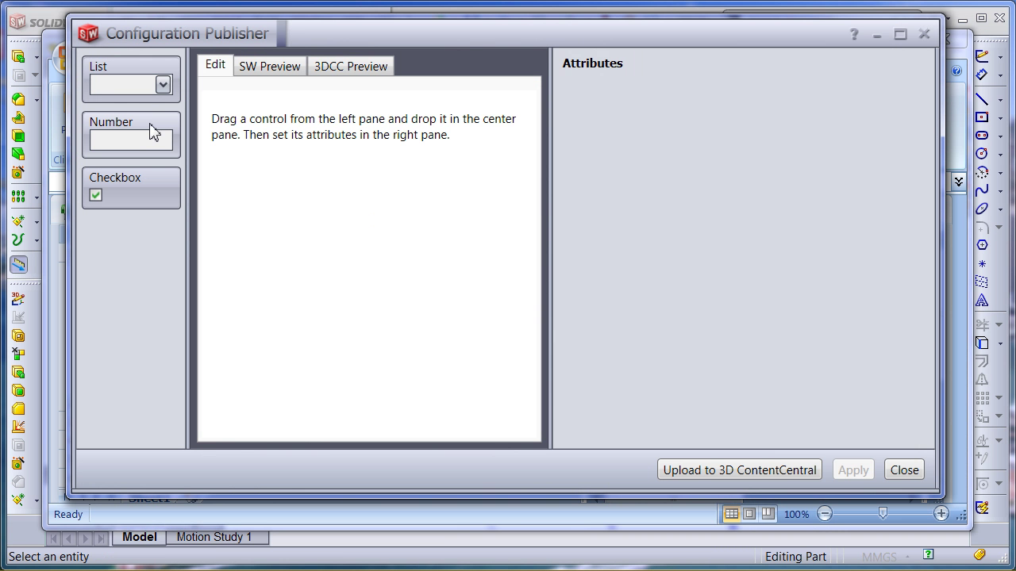
drag(153, 133, 317, 119)
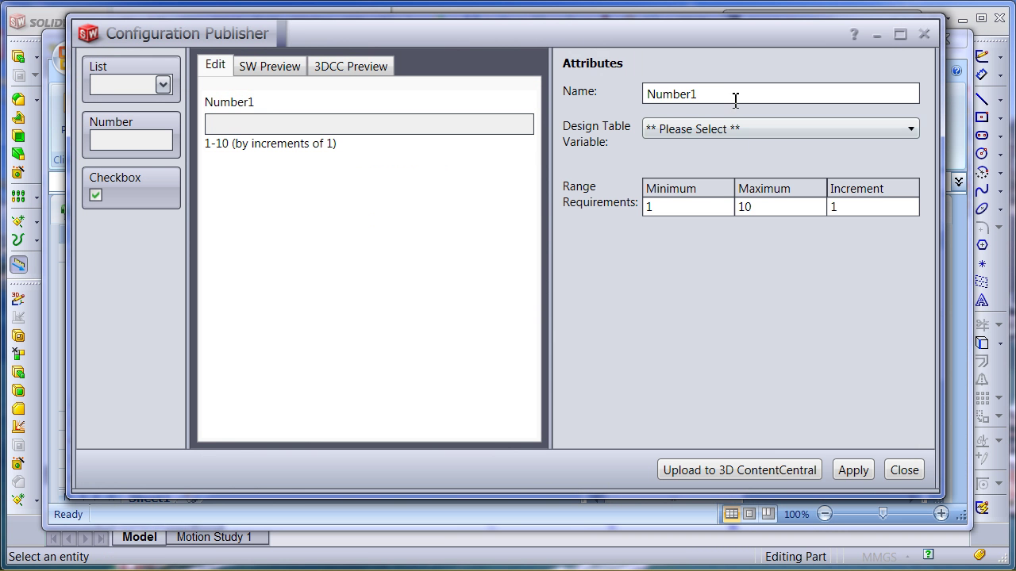
click(873, 129)
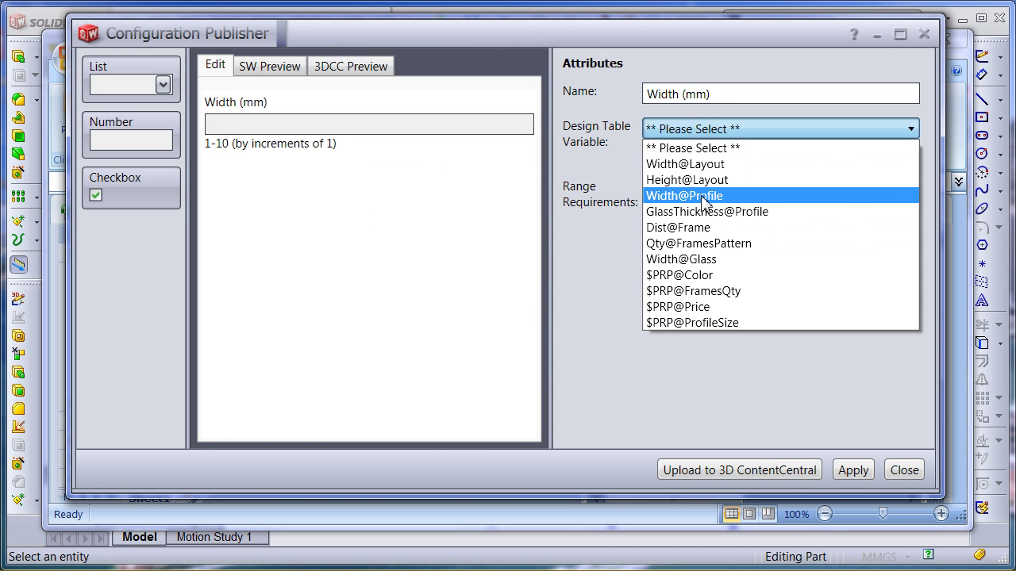
click(683, 165)
click(674, 207)
text(00)
click(782, 210)
Add a Height number field linked to Height@Layout with range 100–10000
drag(127, 137, 357, 182)
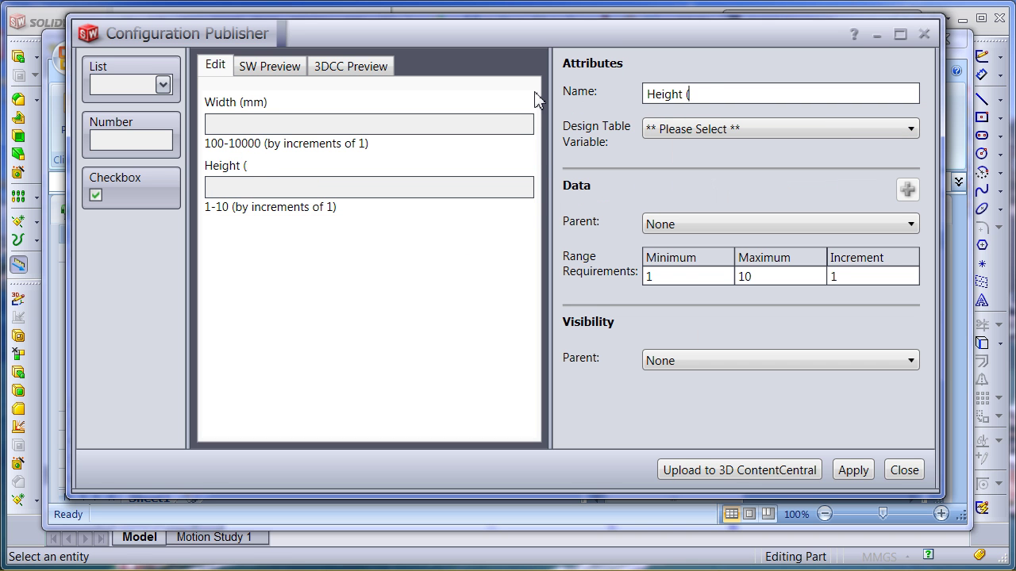
text())
click(709, 128)
click(682, 165)
click(691, 276)
text(00)
click(761, 278)
text(1)
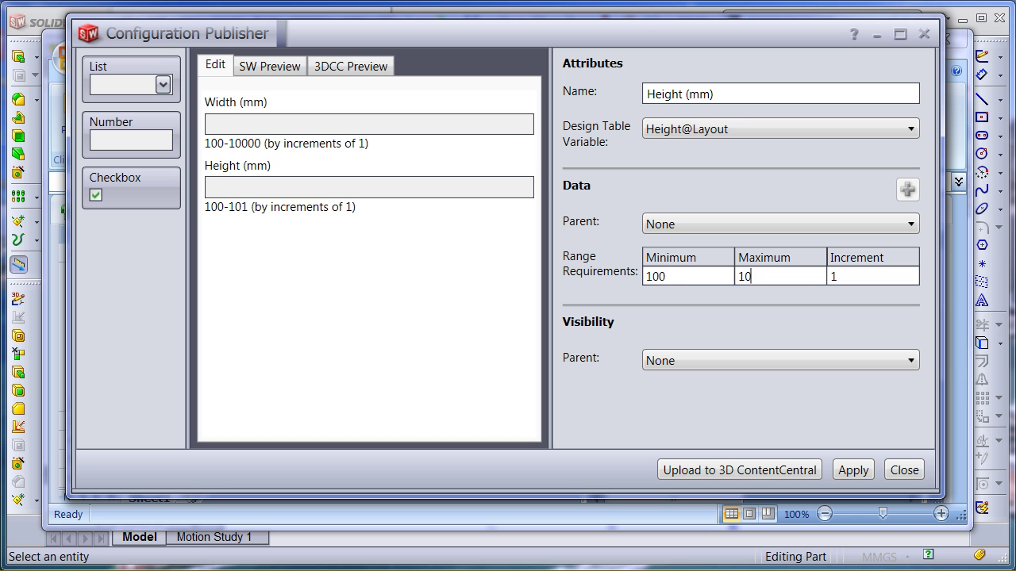
Add a Profile Size list linked to $PRP@ProfileSize, with values from a design table range
drag(127, 85, 385, 318)
text(Profile Size)
click(778, 128)
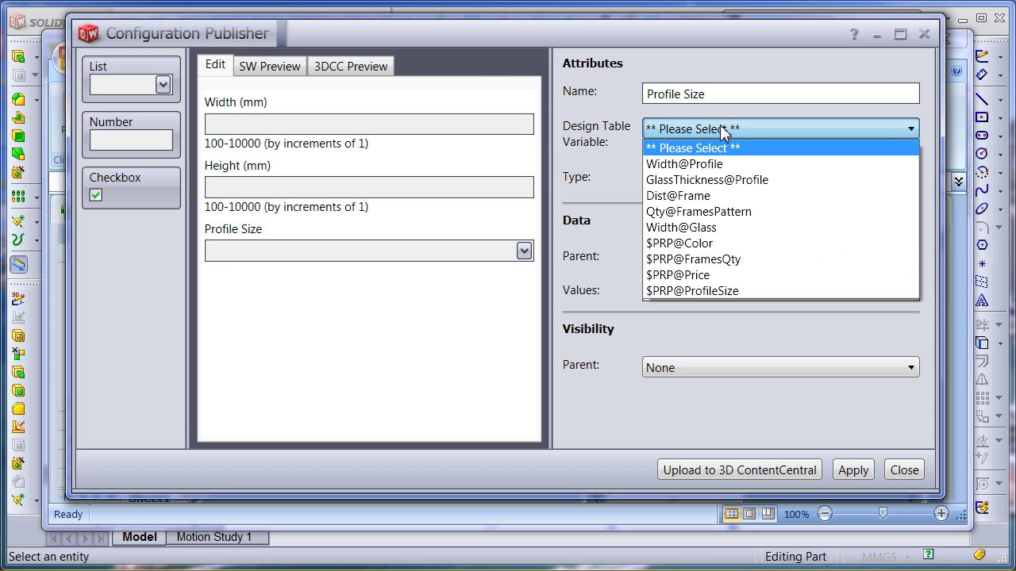
click(714, 290)
click(695, 178)
click(698, 214)
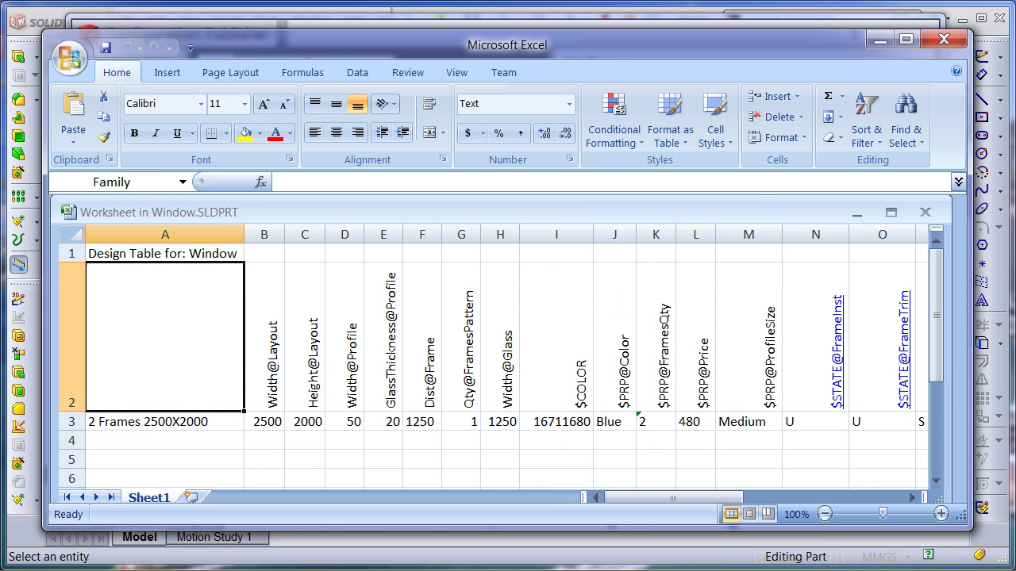
scroll(698, 409, right, 7)
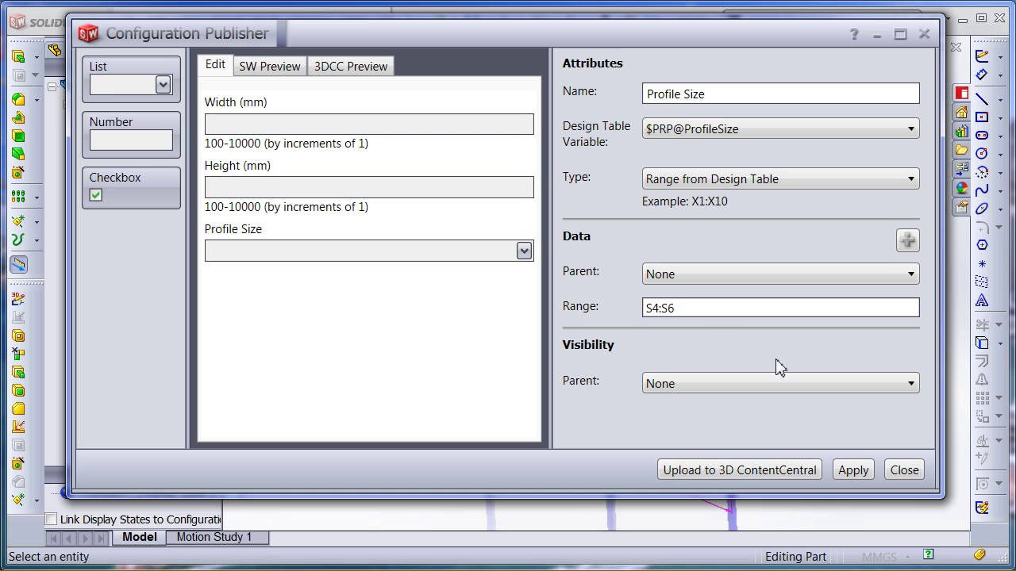
click(848, 470)
Add a Frames Count list linked to $PRP@FramesQty with values 1, 2 and 3
drag(127, 76, 358, 323)
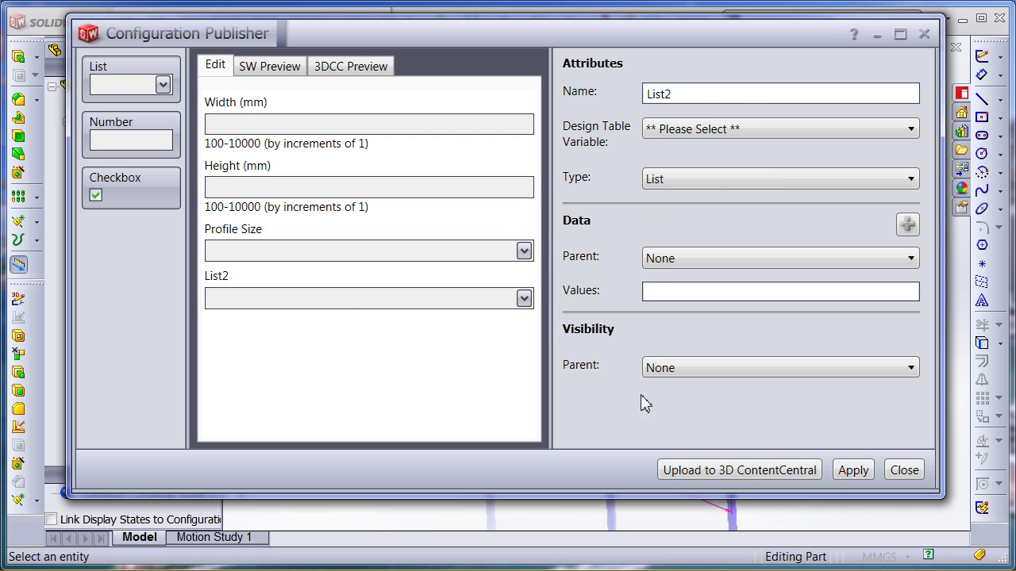
click(777, 128)
click(714, 159)
click(694, 292)
text(1)
key(Return)
text(2)
key(Return)
text(3)
Add a Color list linked to $PRP@Color from a design table range, then apply and close
drag(127, 76, 287, 343)
click(754, 129)
click(714, 246)
click(754, 179)
click(742, 212)
click(696, 307)
text(AB)
click(855, 472)
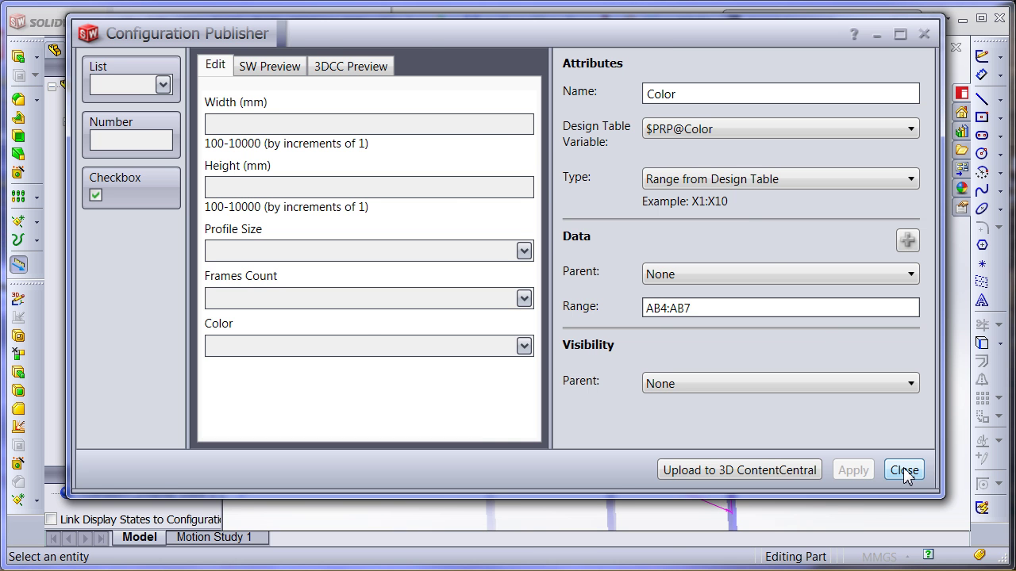
click(904, 470)
Rebuild and save the window part, then switch to the Walls assembly
click(471, 21)
click(587, 277)
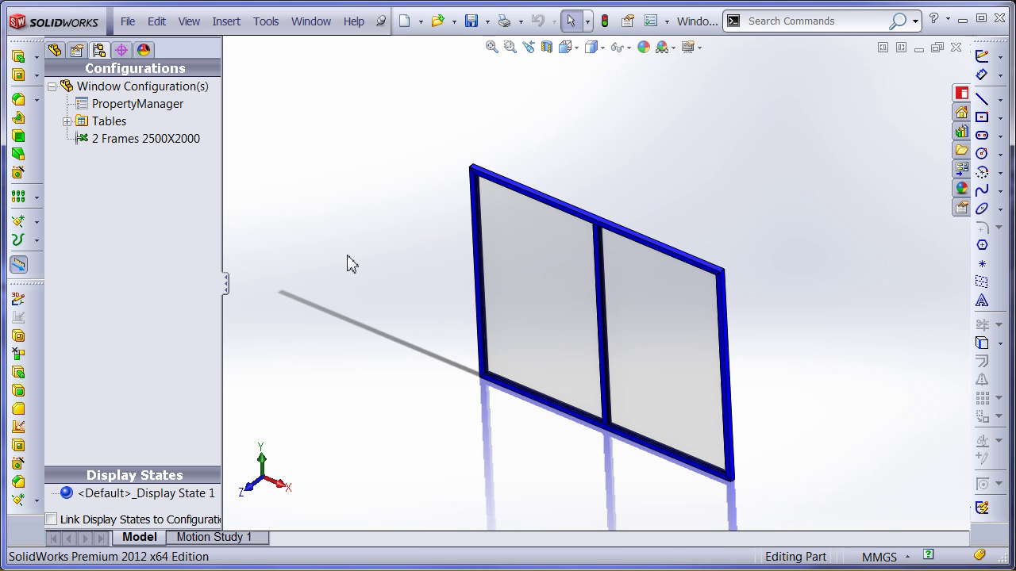
click(310, 21)
click(363, 215)
click(240, 84)
Insert the open Window part beside the walls as an existing component
click(226, 20)
mouse_move(302, 48)
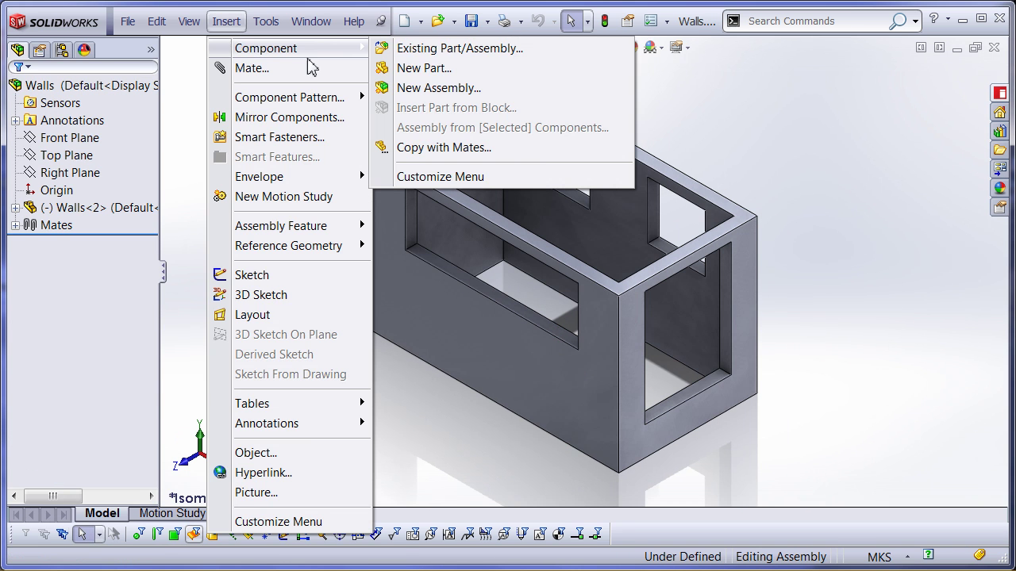
click(422, 48)
click(45, 331)
click(358, 321)
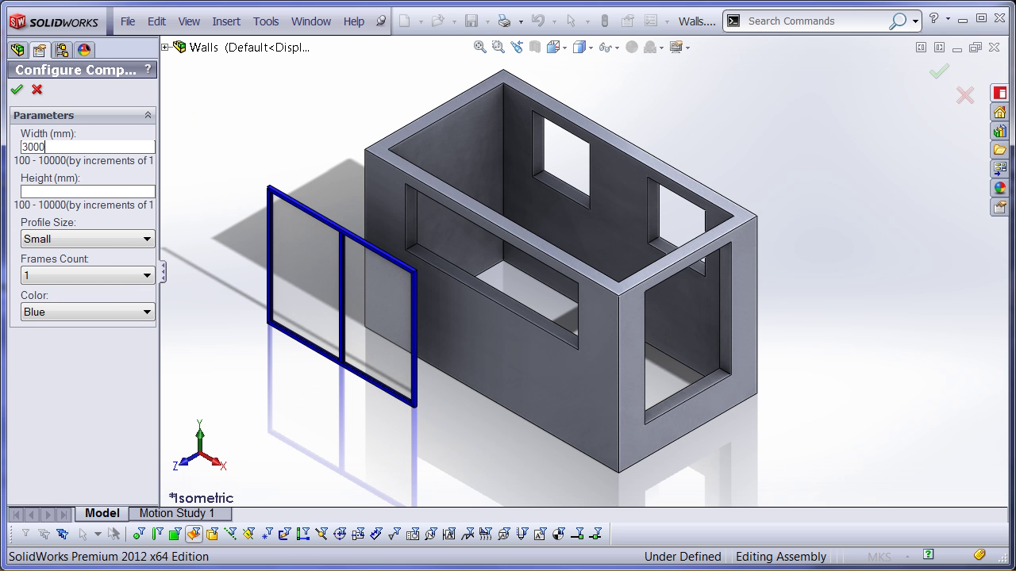
Configure the window at 3000 × 1000 with Medium profile, 3 frames and Yellow colour
click(108, 241)
click(96, 268)
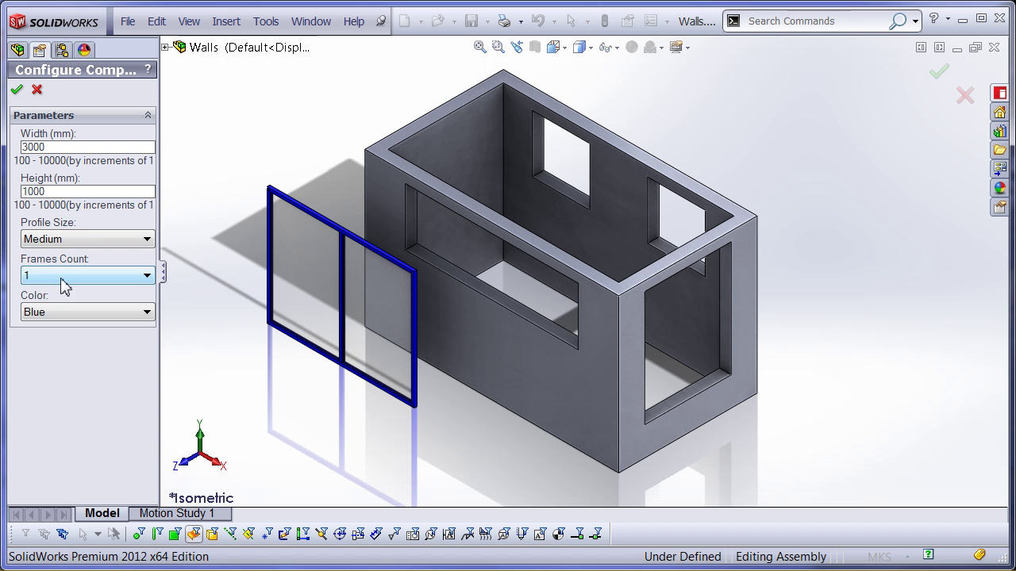
click(65, 277)
click(49, 314)
click(49, 312)
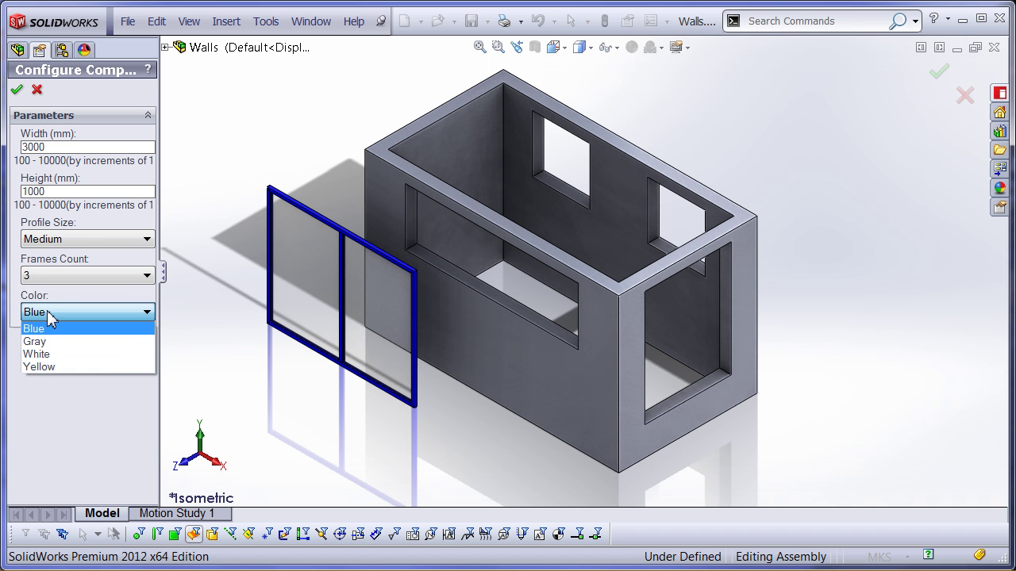
click(50, 368)
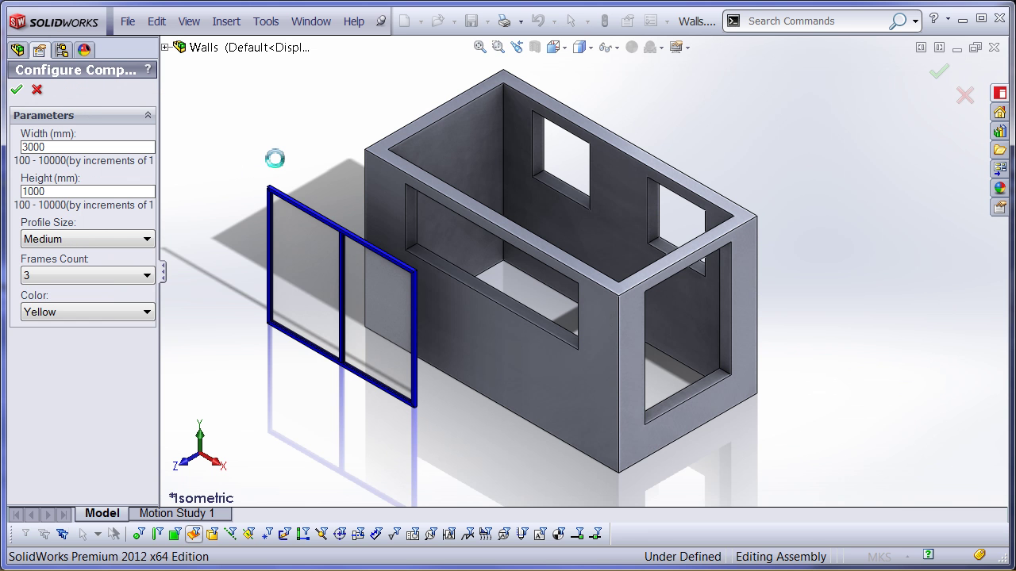
Mate a window edge coincident with the matching edge of the long-wall opening
middle_drag(321, 350, 334, 253)
scroll(297, 283, down, 5)
scroll(329, 283, up, 2)
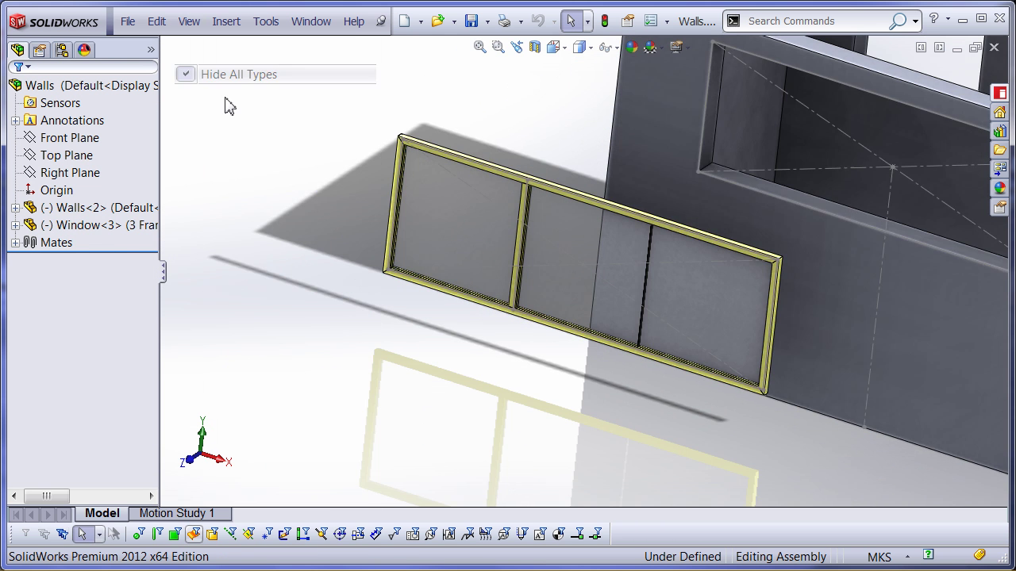
click(476, 302)
ctrl+click(793, 234)
click(923, 129)
click(991, 141)
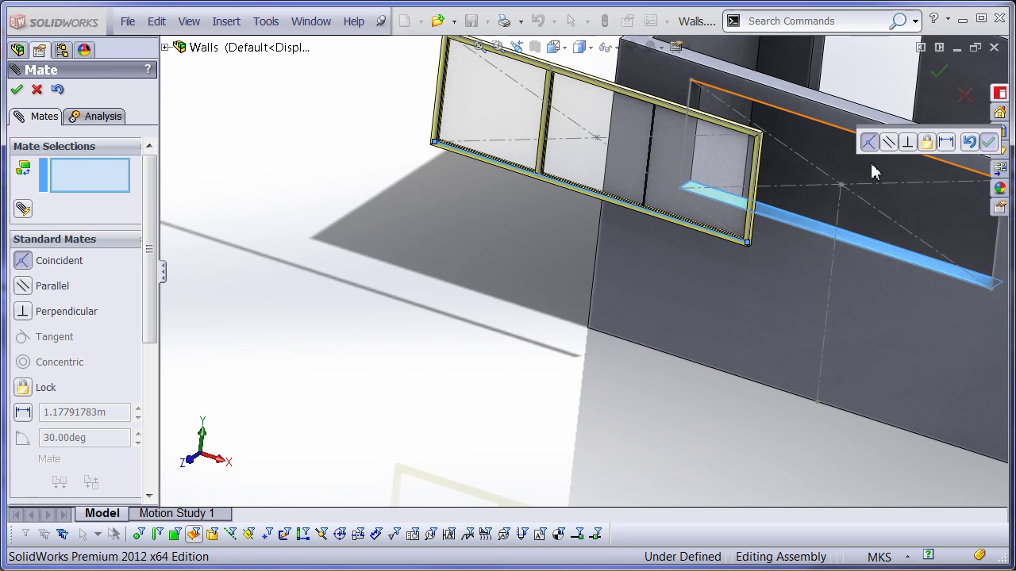
Add a second edge mate and a face mate to seat the yellow window in the opening
click(434, 153)
click(716, 122)
key(Return)
scroll(762, 227, down, 5)
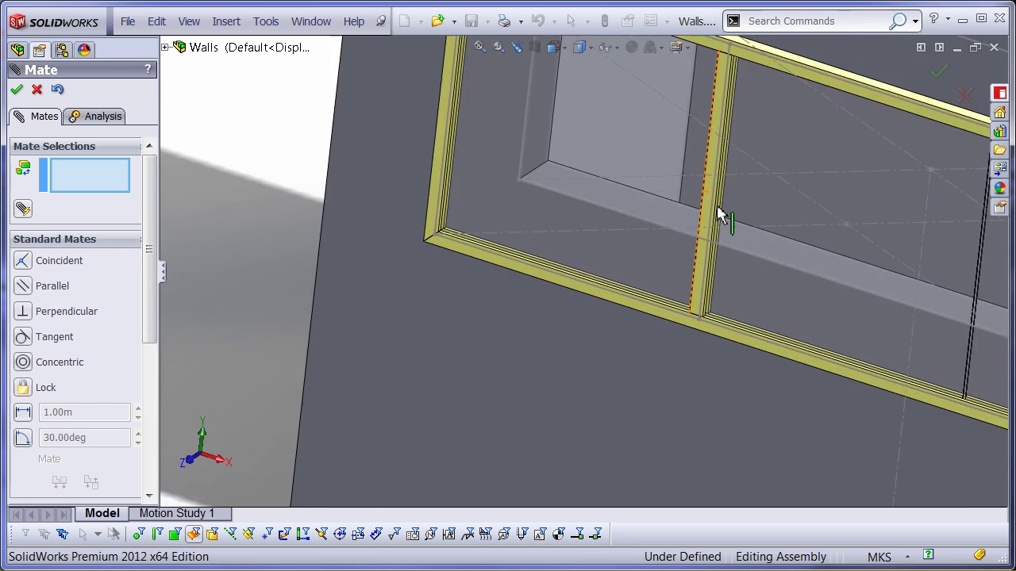
click(688, 287)
click(564, 399)
click(749, 413)
key(Return)
scroll(300, 281, up, 5)
middle_drag(299, 281, 272, 371)
click(226, 21)
click(428, 45)
Place another window at 1500 × 2000 with White colour and confirm its configuration
click(925, 277)
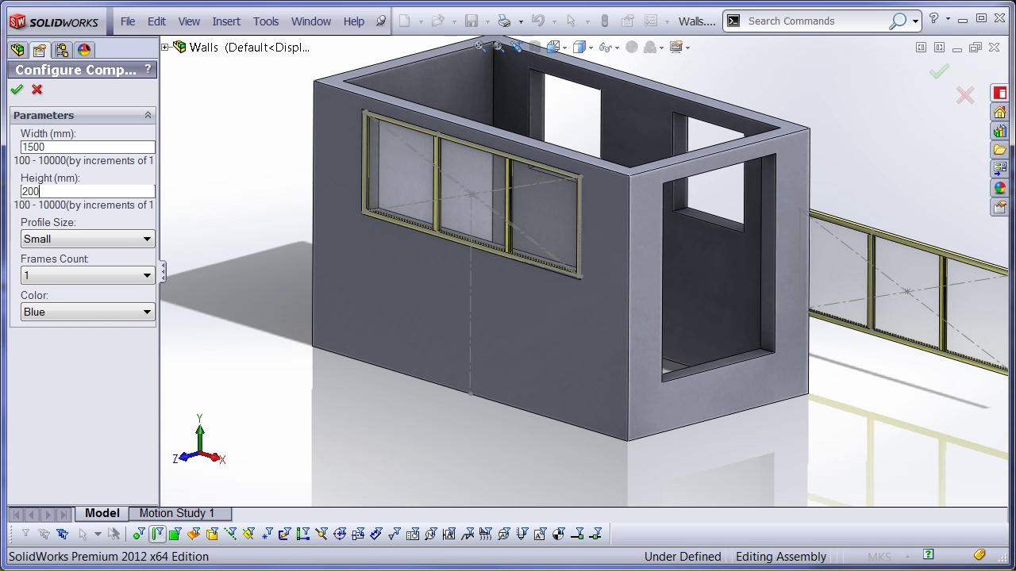
click(87, 312)
click(35, 354)
click(15, 89)
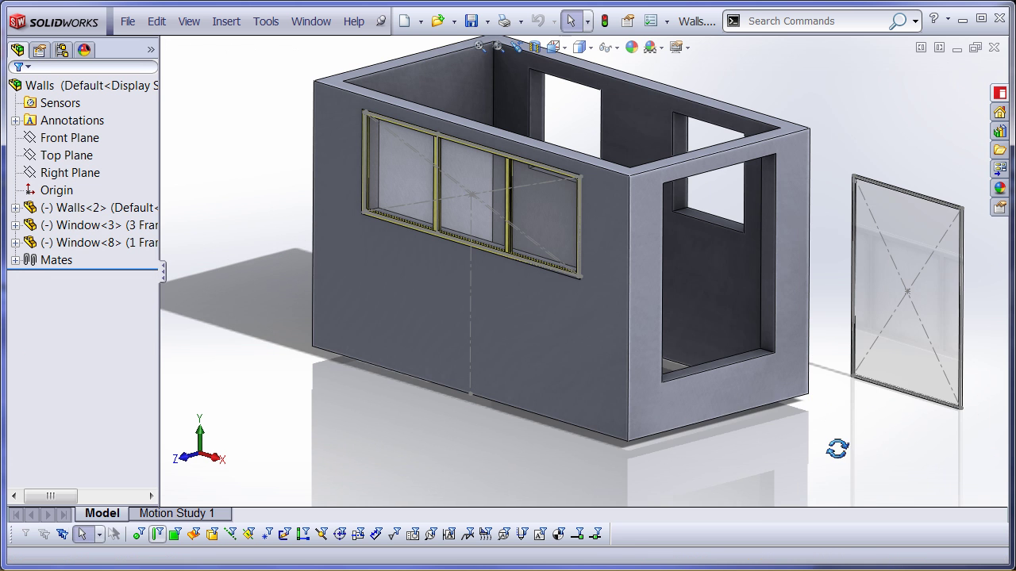
Mate the window's bottom edge coincident with the end-wall opening's bottom edge
middle_drag(755, 410, 828, 442)
scroll(872, 381, down, 5)
click(875, 381)
scroll(587, 333, up, 3)
click(352, 272)
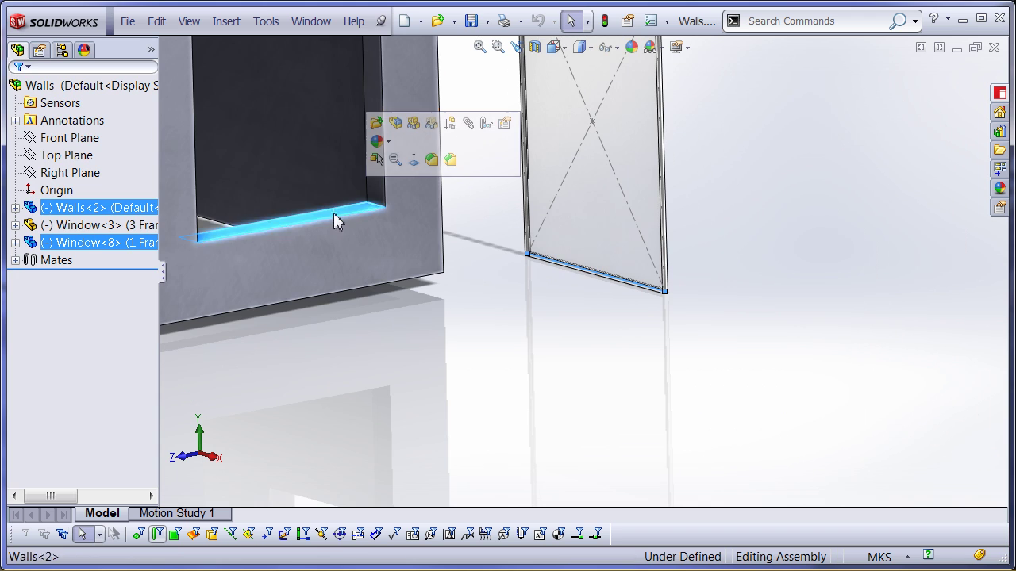
ctrl+click(547, 193)
click(537, 151)
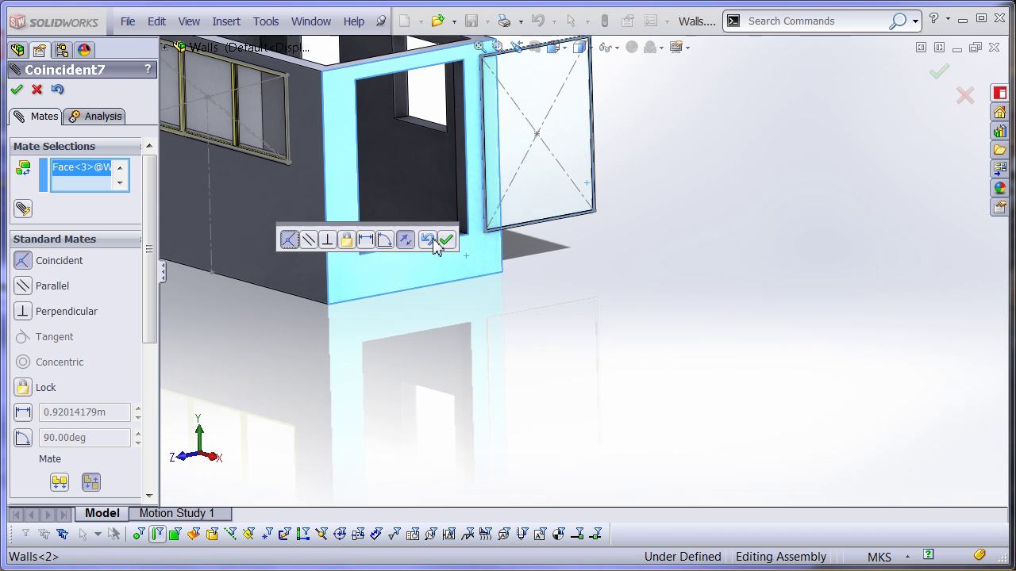
click(447, 238)
Mate the window's side edge to the opening's side edge to fix it in place
click(546, 204)
middle_drag(555, 238, 341, 253)
scroll(342, 254, down, 4)
ctrl+click(254, 267)
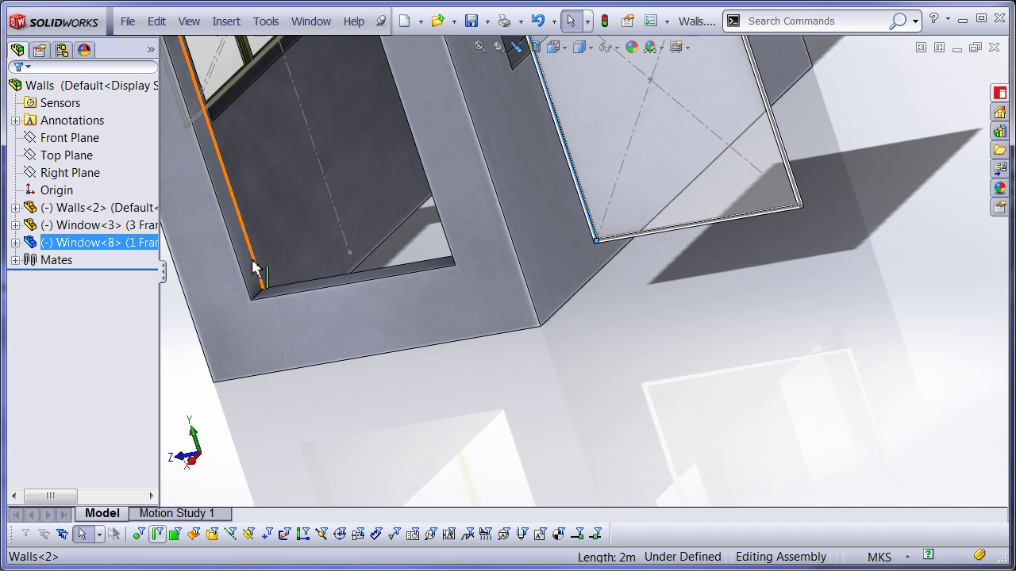
click(365, 171)
scroll(482, 356, up, 3)
middle_drag(483, 356, 235, 296)
Insert another Window configured at 1000 × 1000 with 1 frame in Blue
click(226, 21)
mouse_move(272, 46)
click(444, 45)
click(64, 327)
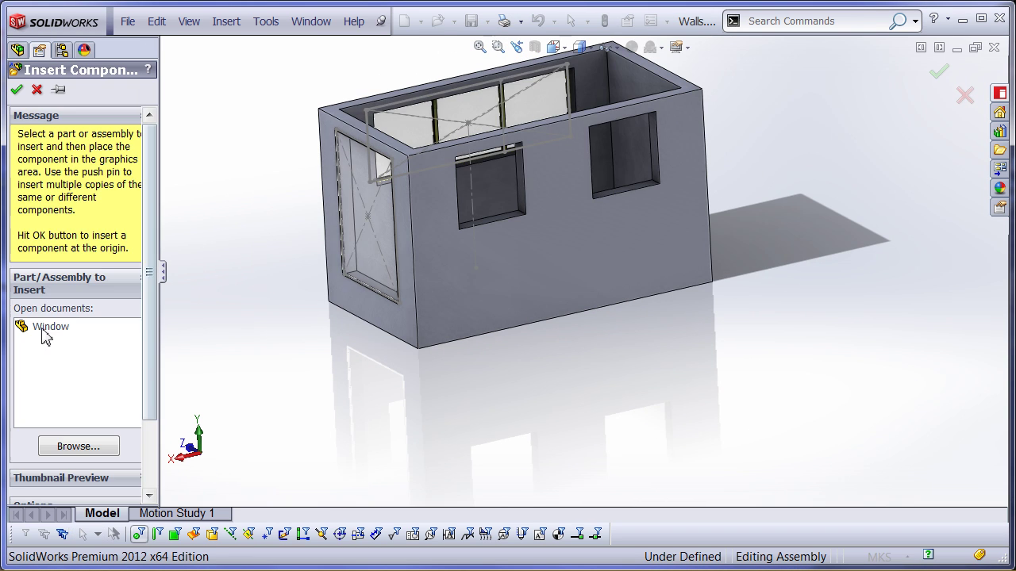
click(766, 321)
click(75, 147)
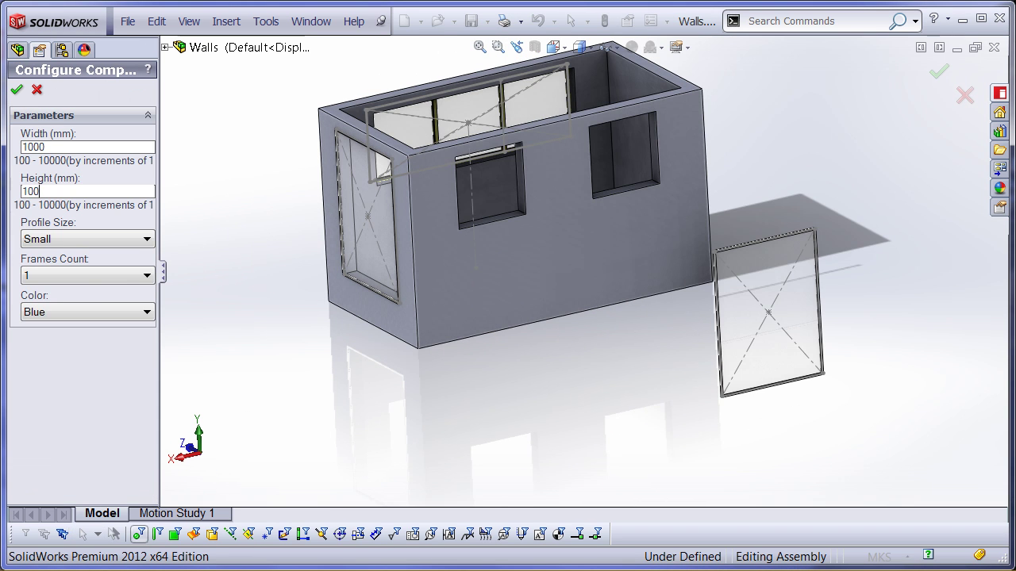
click(118, 275)
click(70, 313)
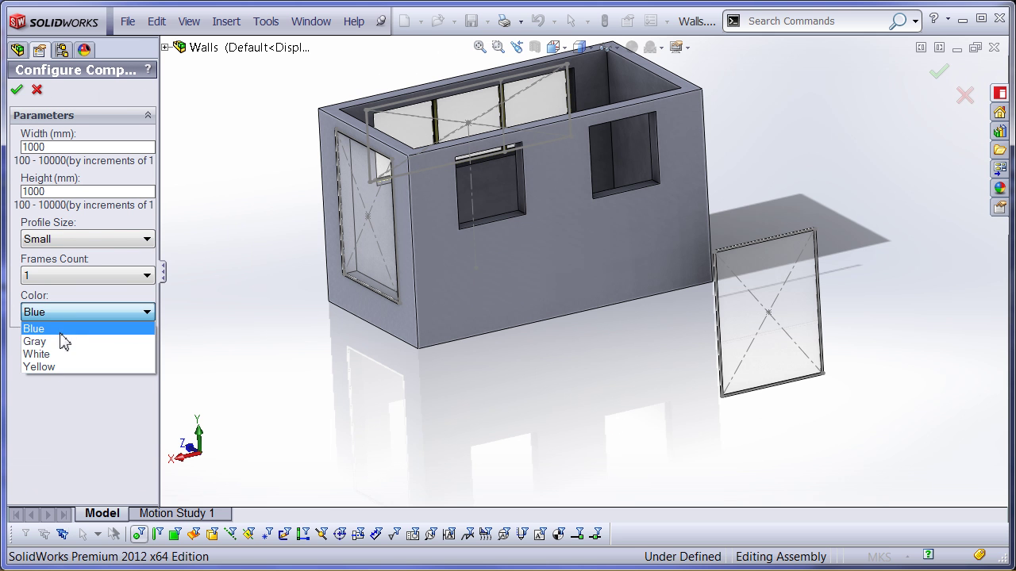
click(61, 331)
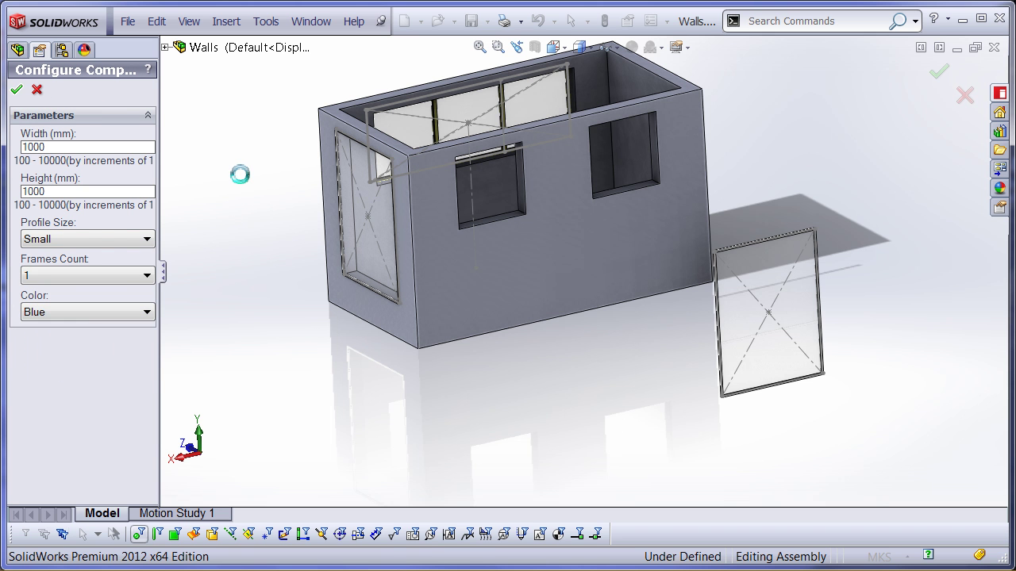
Mate the window into one square opening of the long wall with coincident mates
click(709, 372)
scroll(670, 379, down, 5)
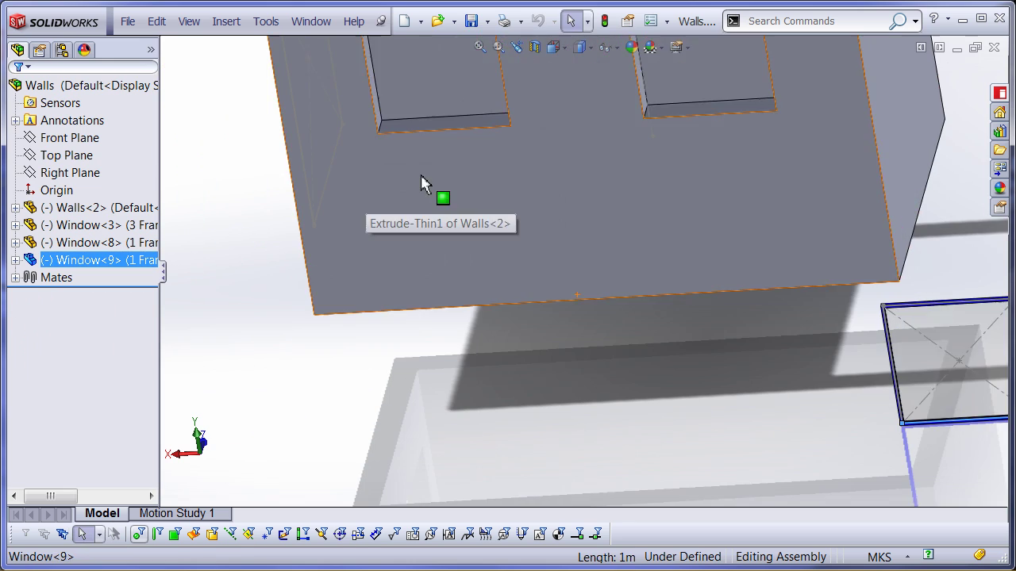
ctrl+click(429, 127)
scroll(737, 349, up, 5)
key(Escape)
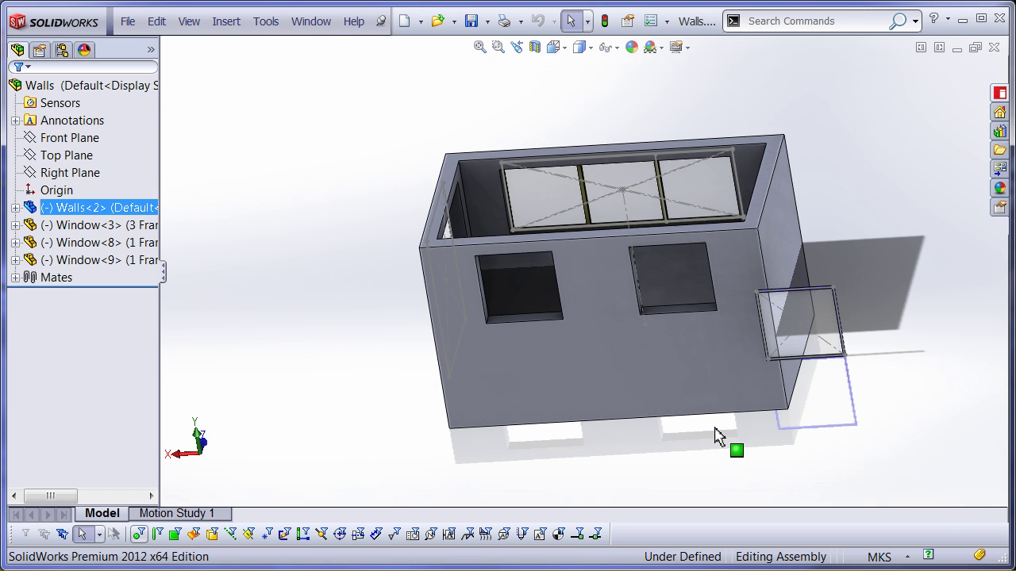
ctrl+click(523, 319)
click(582, 227)
click(918, 325)
click(690, 297)
key(Escape)
Mate Window<10> into the other square opening, then hide all sketches and reference geometry
right_click(99, 277)
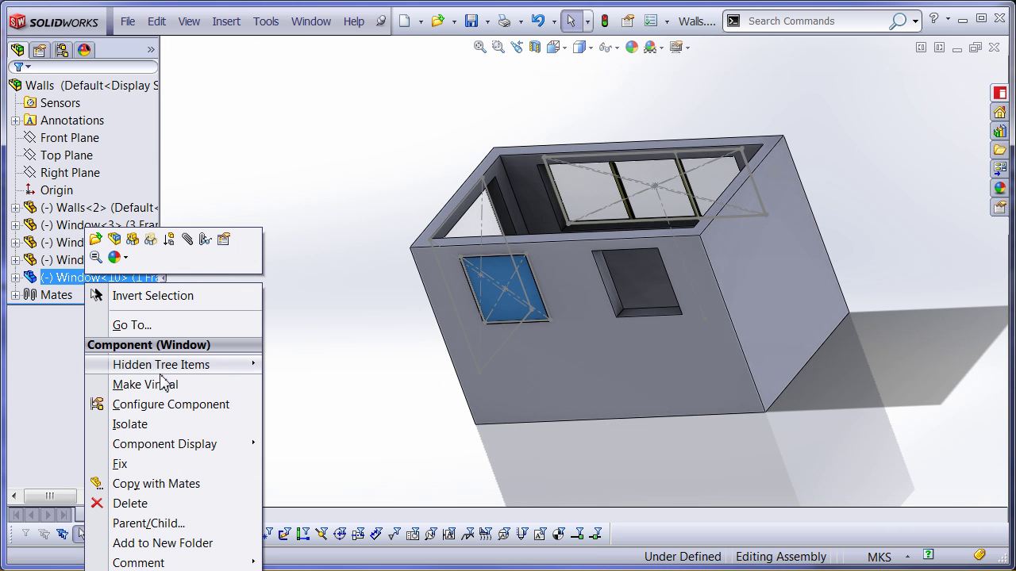
drag(499, 294, 294, 295)
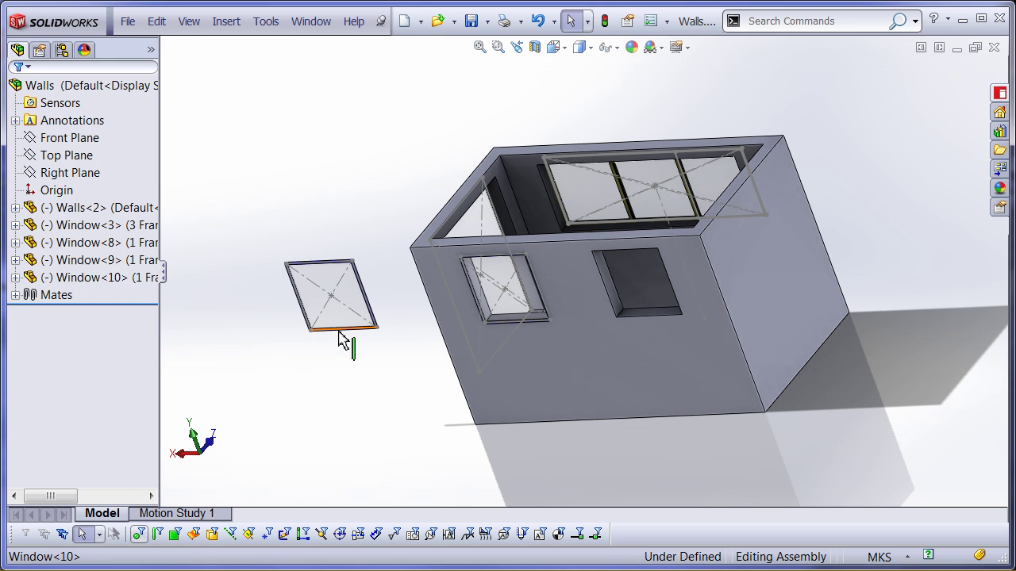
click(697, 310)
click(789, 222)
click(760, 324)
click(298, 296)
ctrl+click(604, 284)
click(749, 222)
click(885, 197)
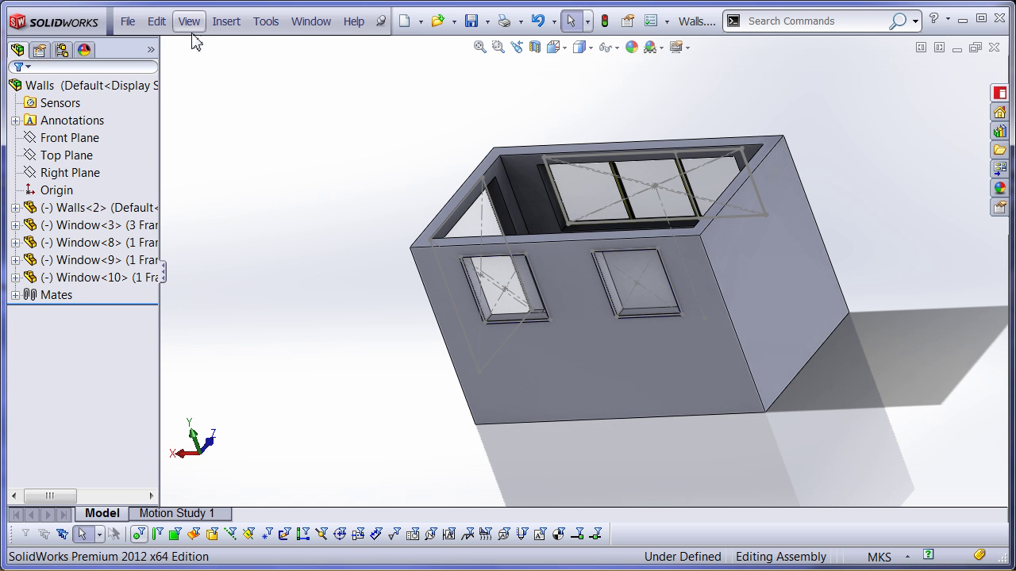
click(224, 22)
click(213, 72)
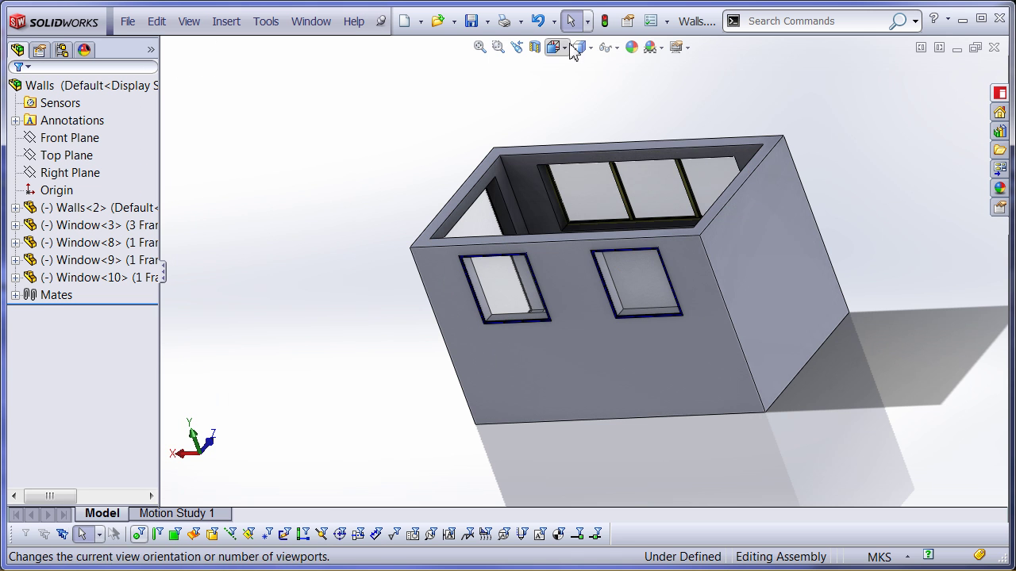
Reconfigure end-wall Window<8> to 1501 mm wide with 2 frames
mouse_move(578, 53)
key(ctrl+7)
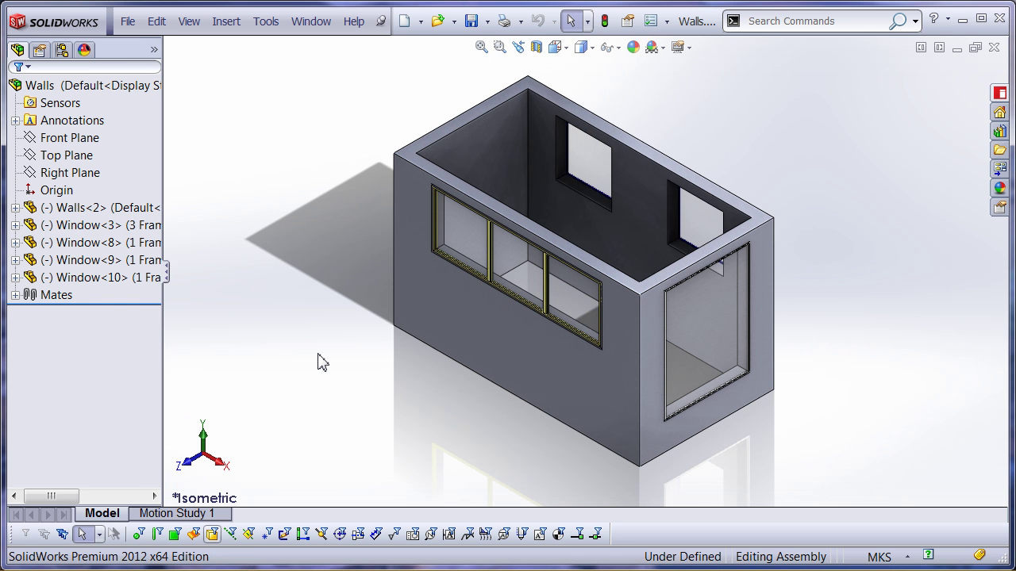
right_click(105, 250)
click(266, 209)
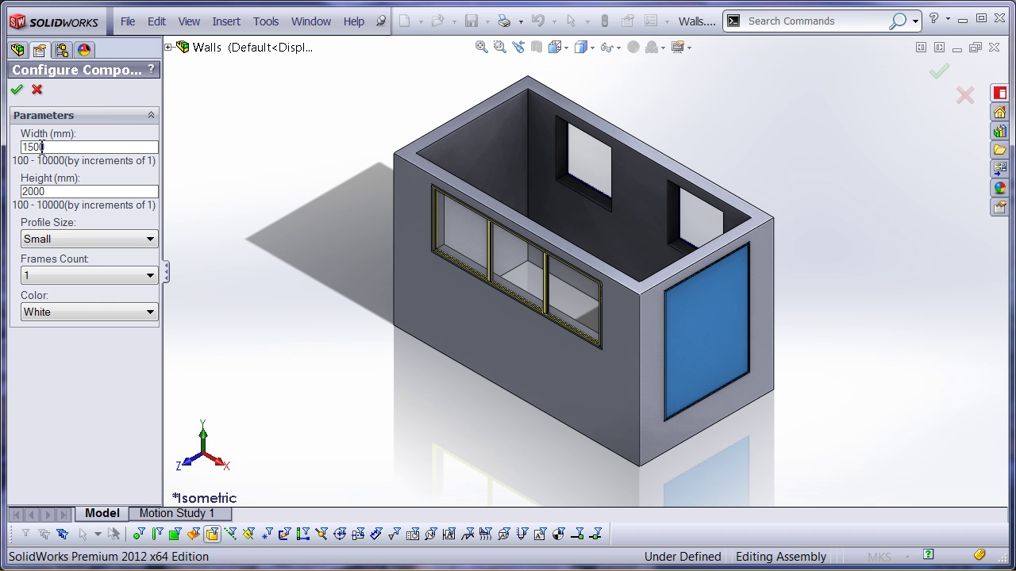
click(92, 284)
click(83, 306)
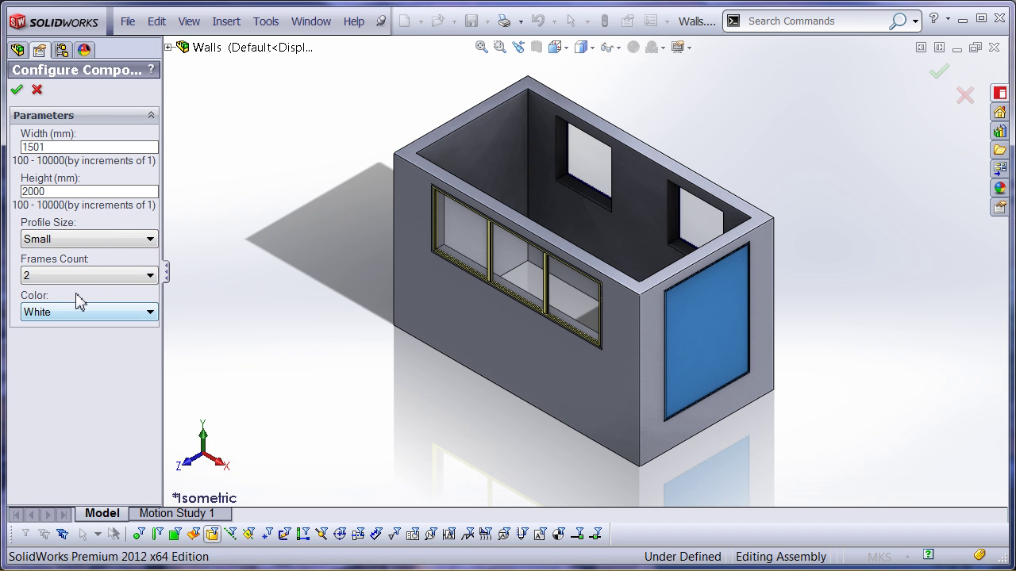
click(17, 91)
Insert a bill of materials with default settings and place it beside the model
click(226, 21)
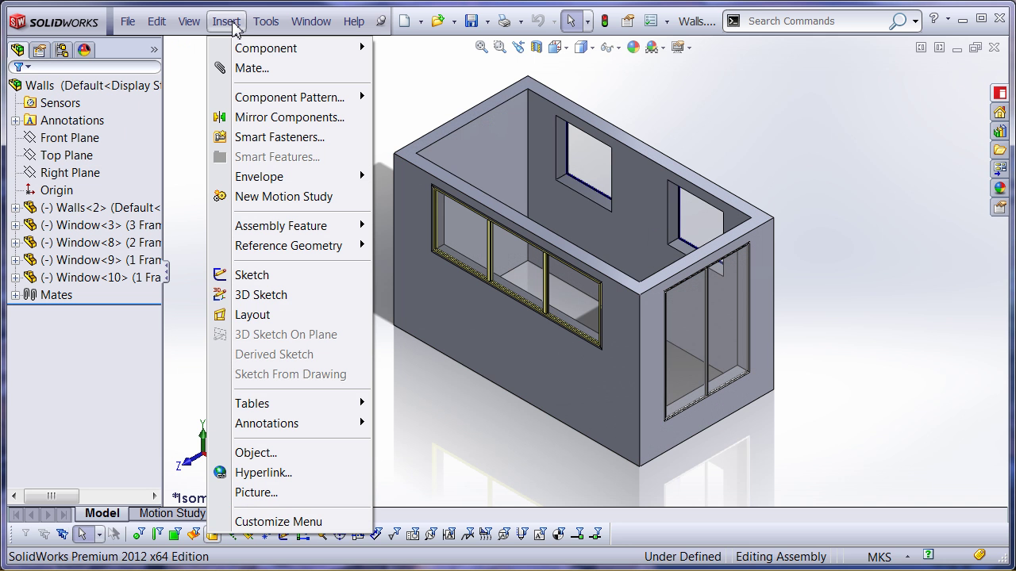
mouse_move(300, 406)
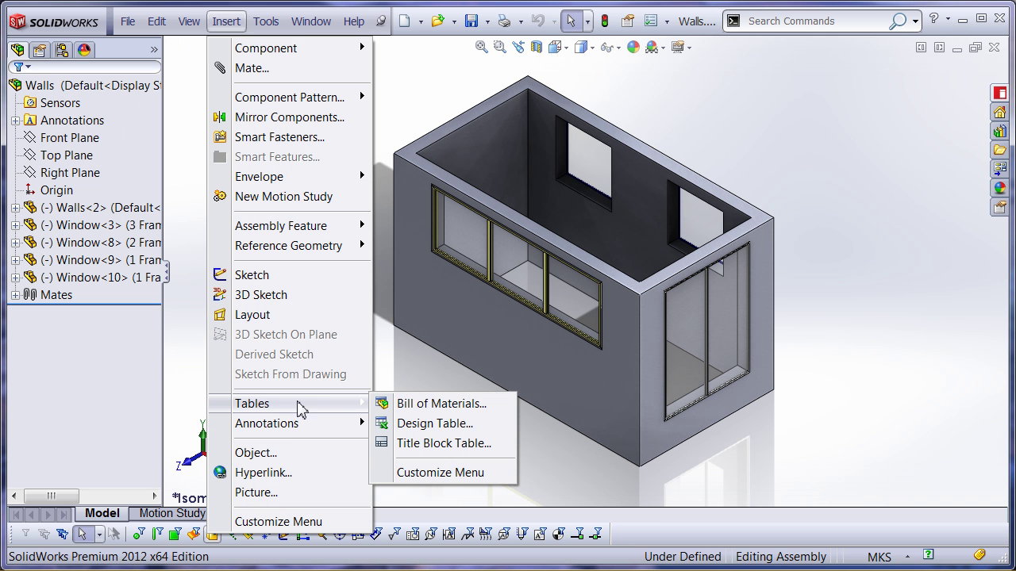
click(439, 405)
click(17, 92)
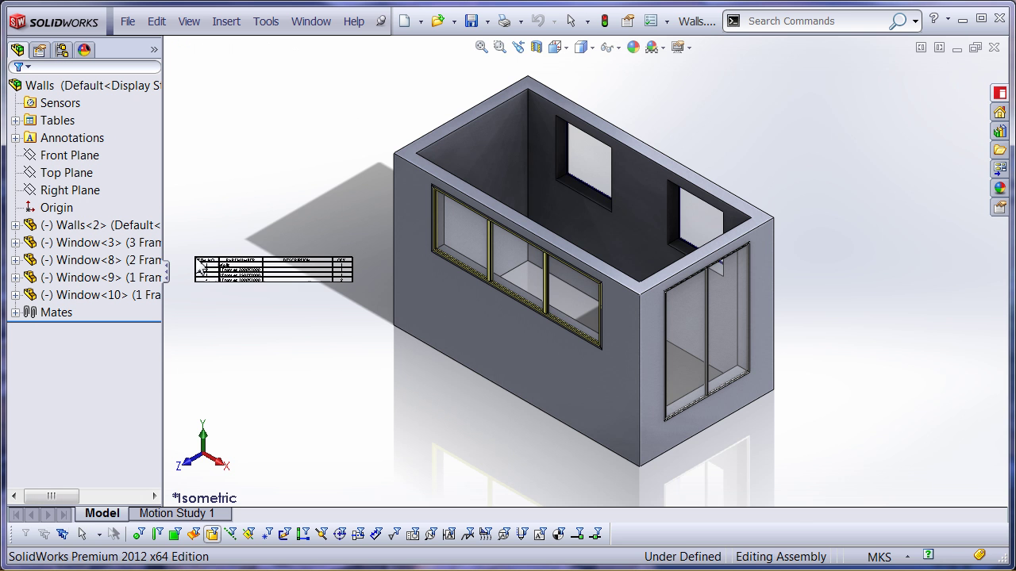
scroll(381, 271, down, 5)
click(400, 274)
Add a column left of QTY showing the Price custom property
scroll(278, 249, up, 5)
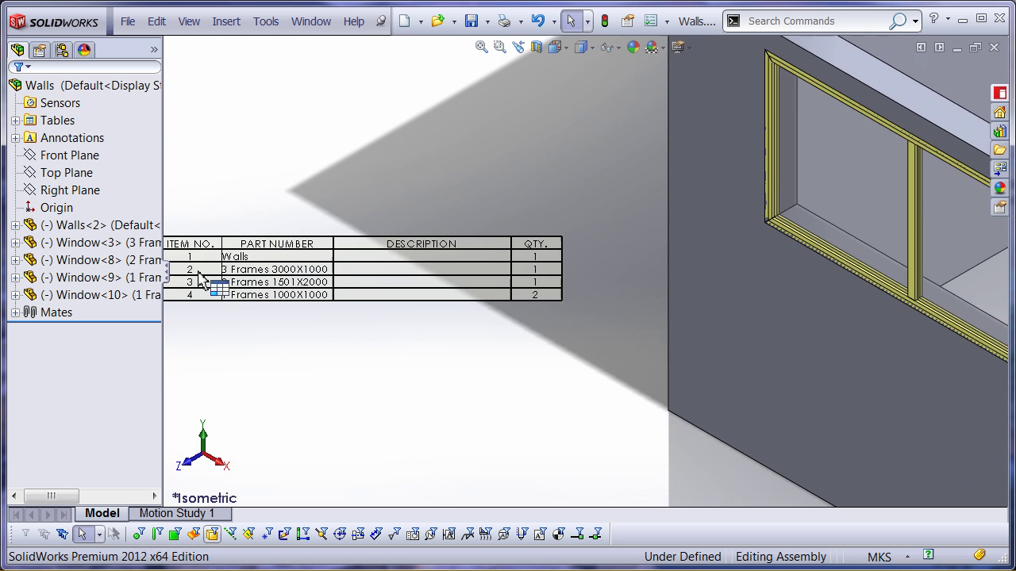
right_click(624, 225)
mouse_move(681, 302)
click(851, 313)
click(675, 203)
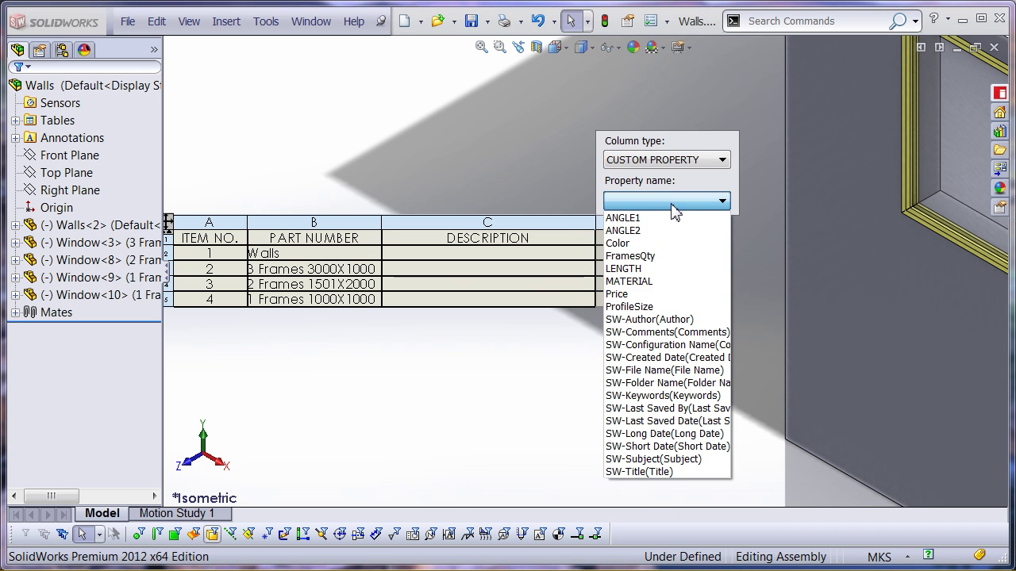
click(634, 294)
scroll(663, 377, up, 6)
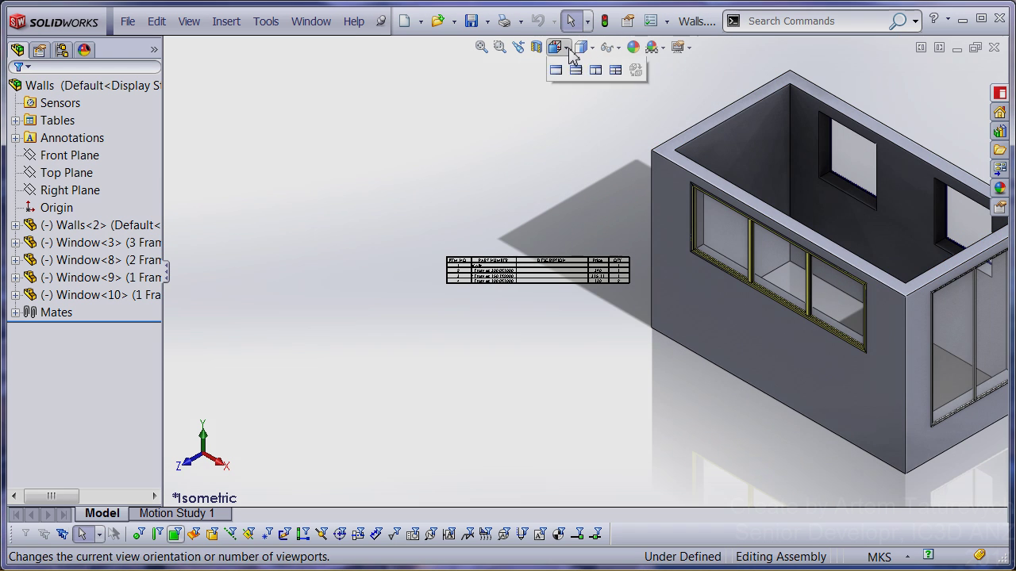